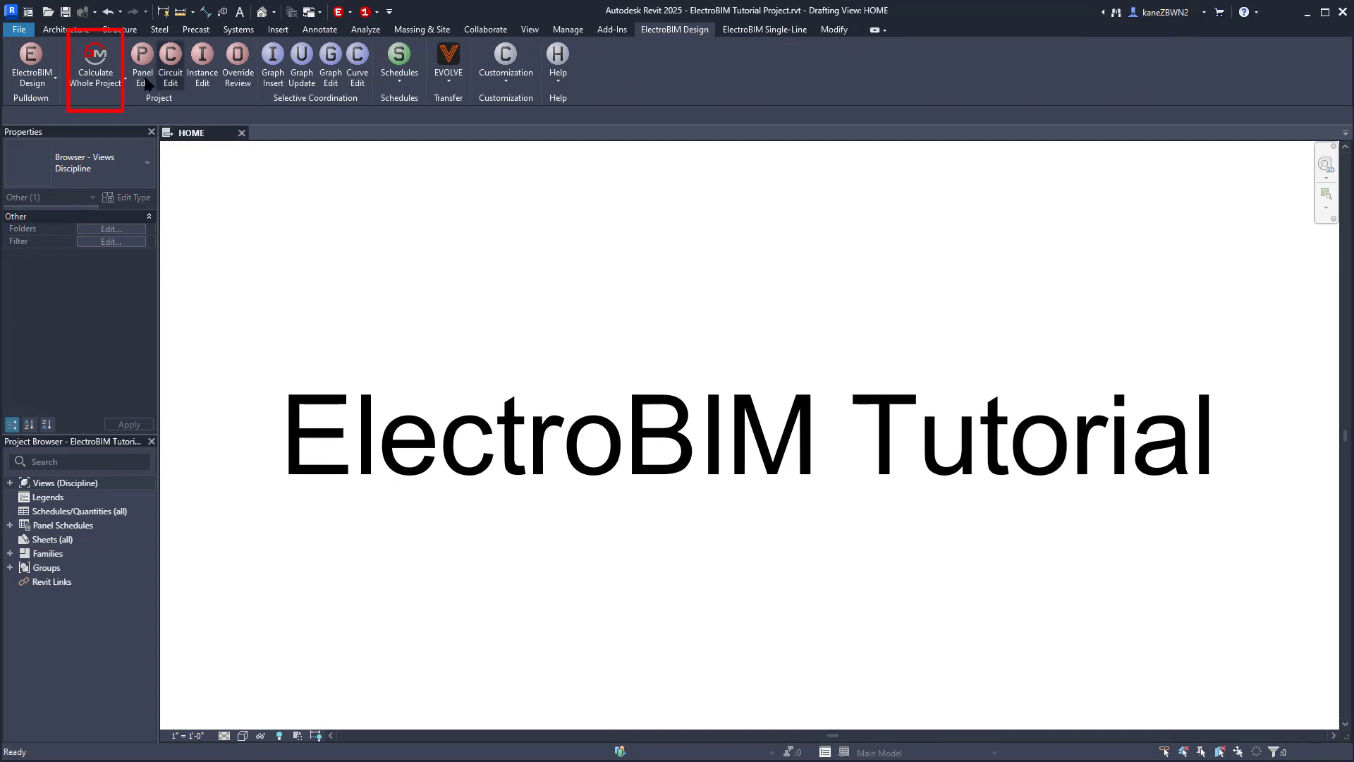
Calculate the whole project with updated breaker sizes, producing the Circuit Value Comparison schedule
left_click(87, 57)
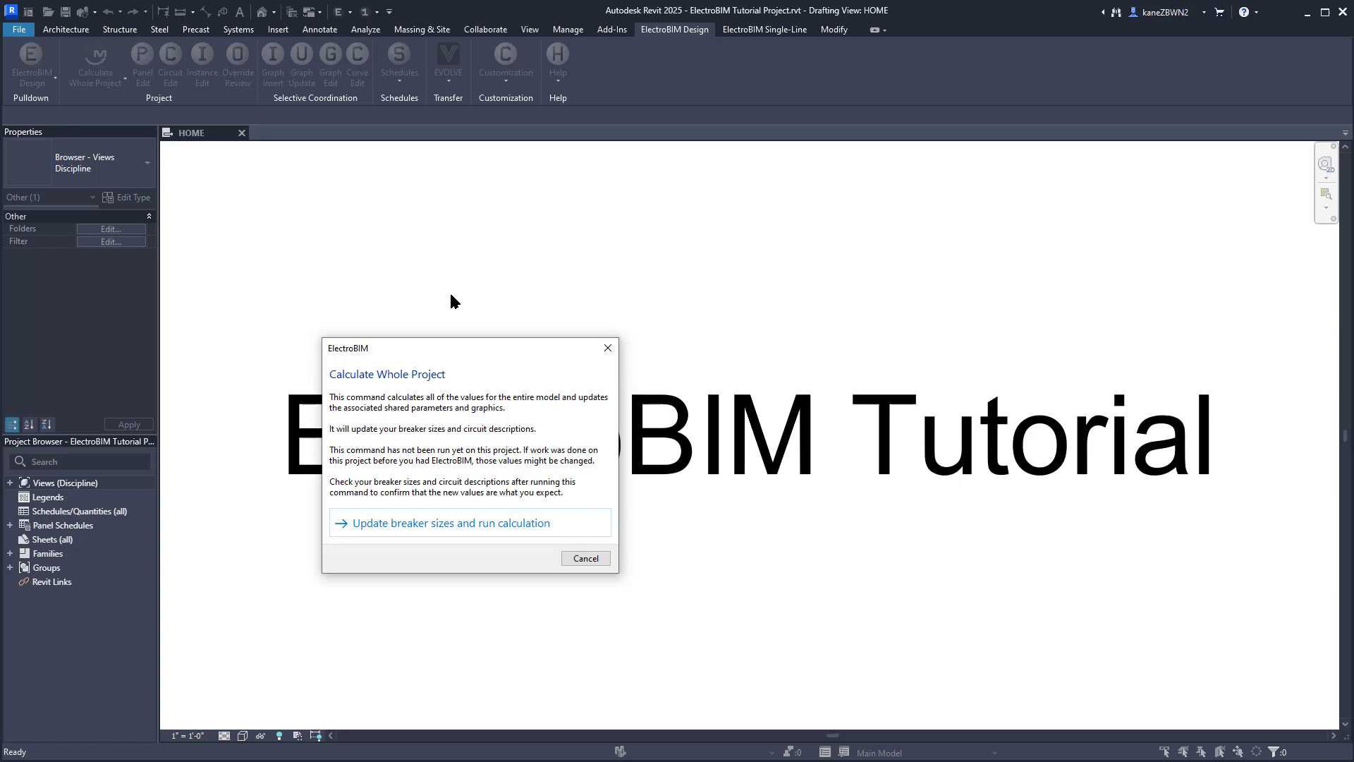
left_click(459, 518)
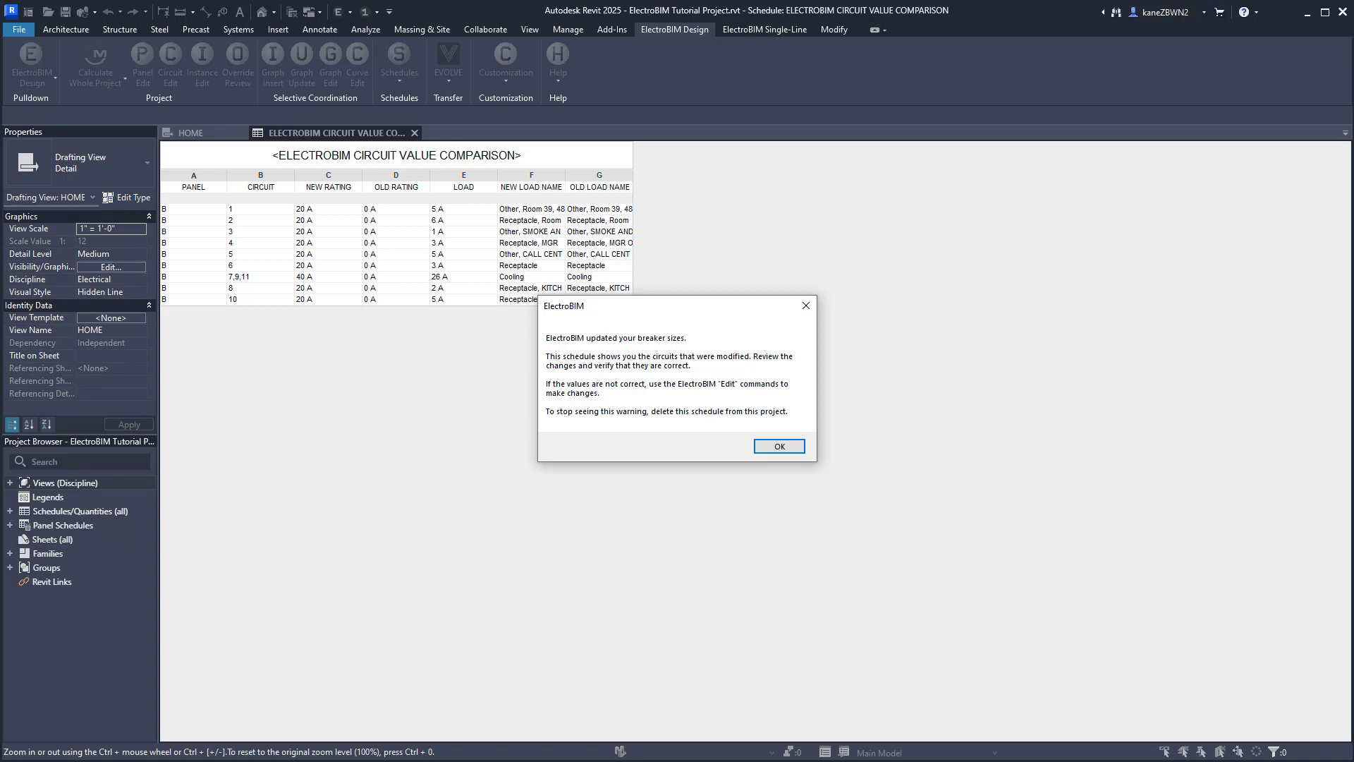
Dismiss the breaker message, delete the Circuit Value Comparison schedule, and rerun the whole-project calculation
key("Return")
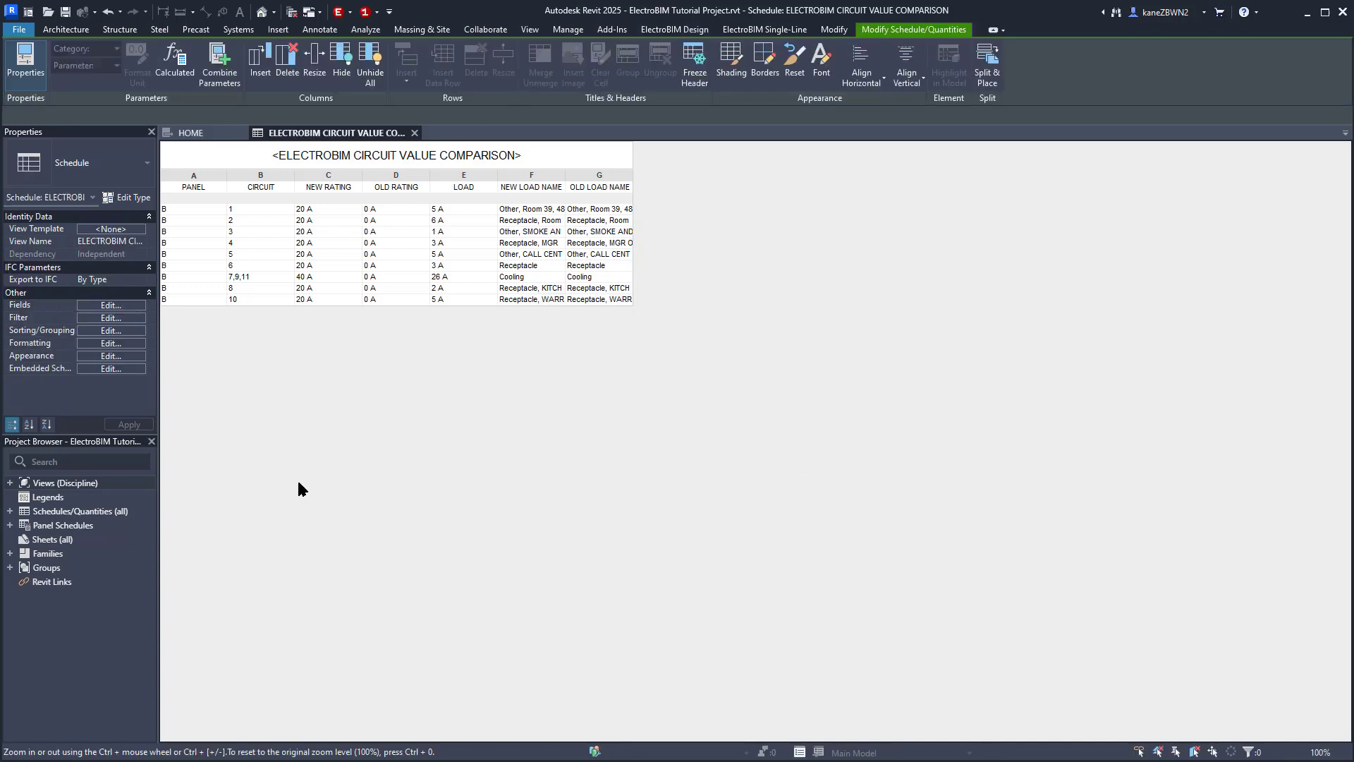
double_click(36, 513)
left_click(77, 525)
key("Delete")
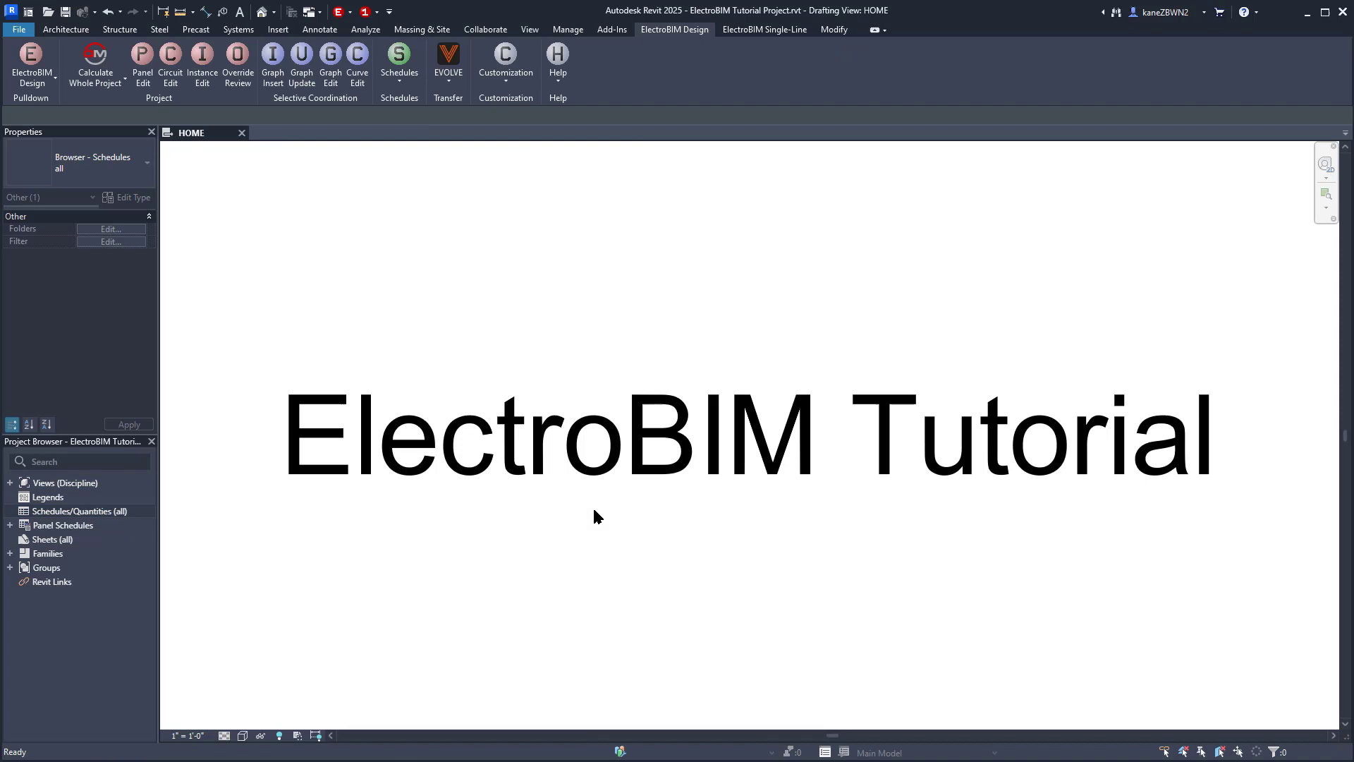
left_click(95, 58)
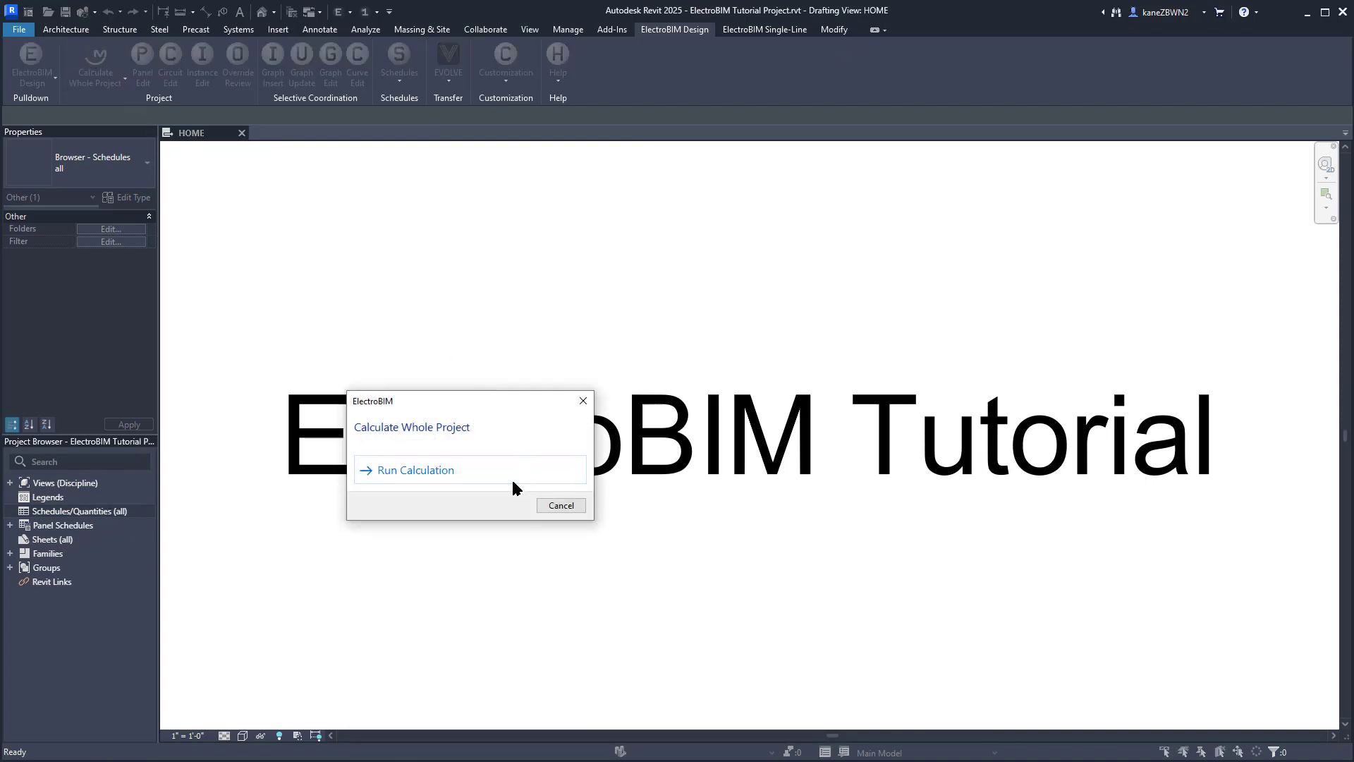
left_click(517, 482)
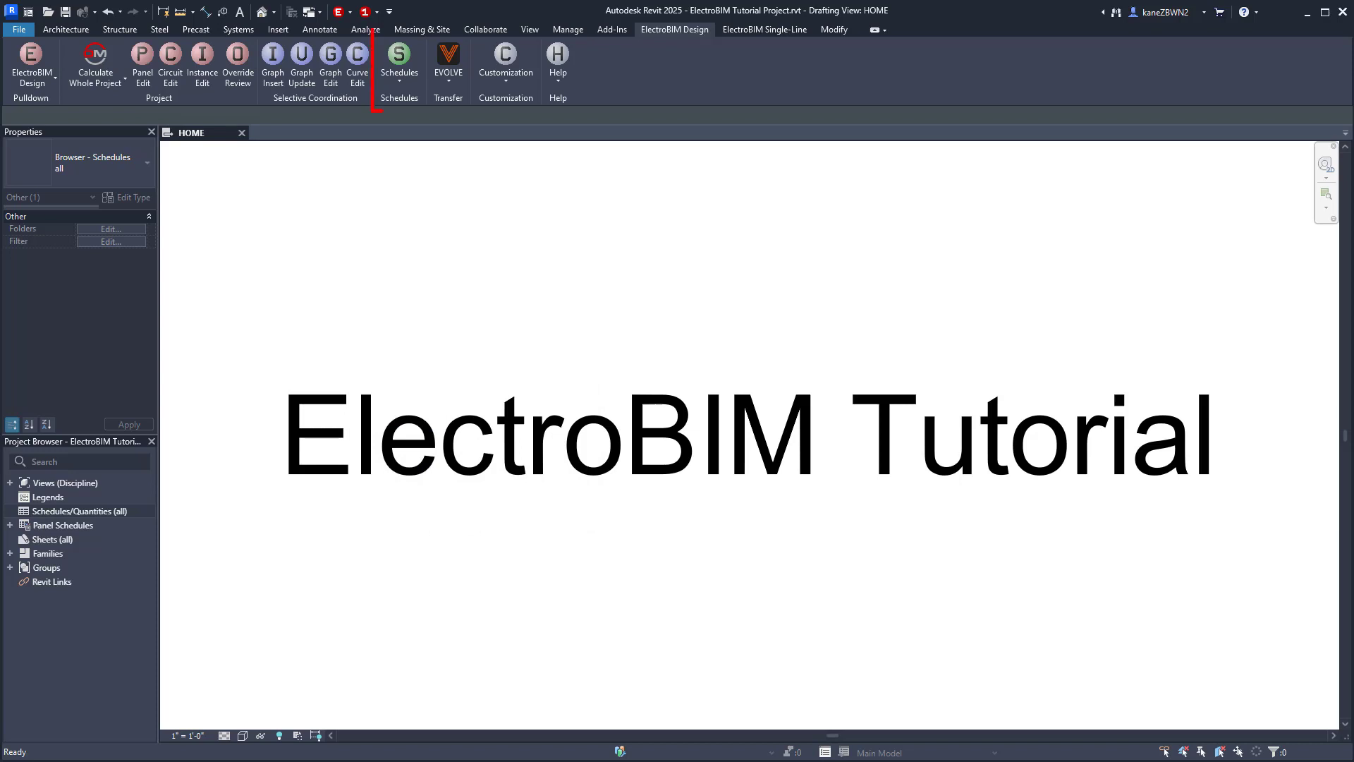
Create a Fault Current Schedule from the ElectroBIM Schedules list
left_click(399, 76)
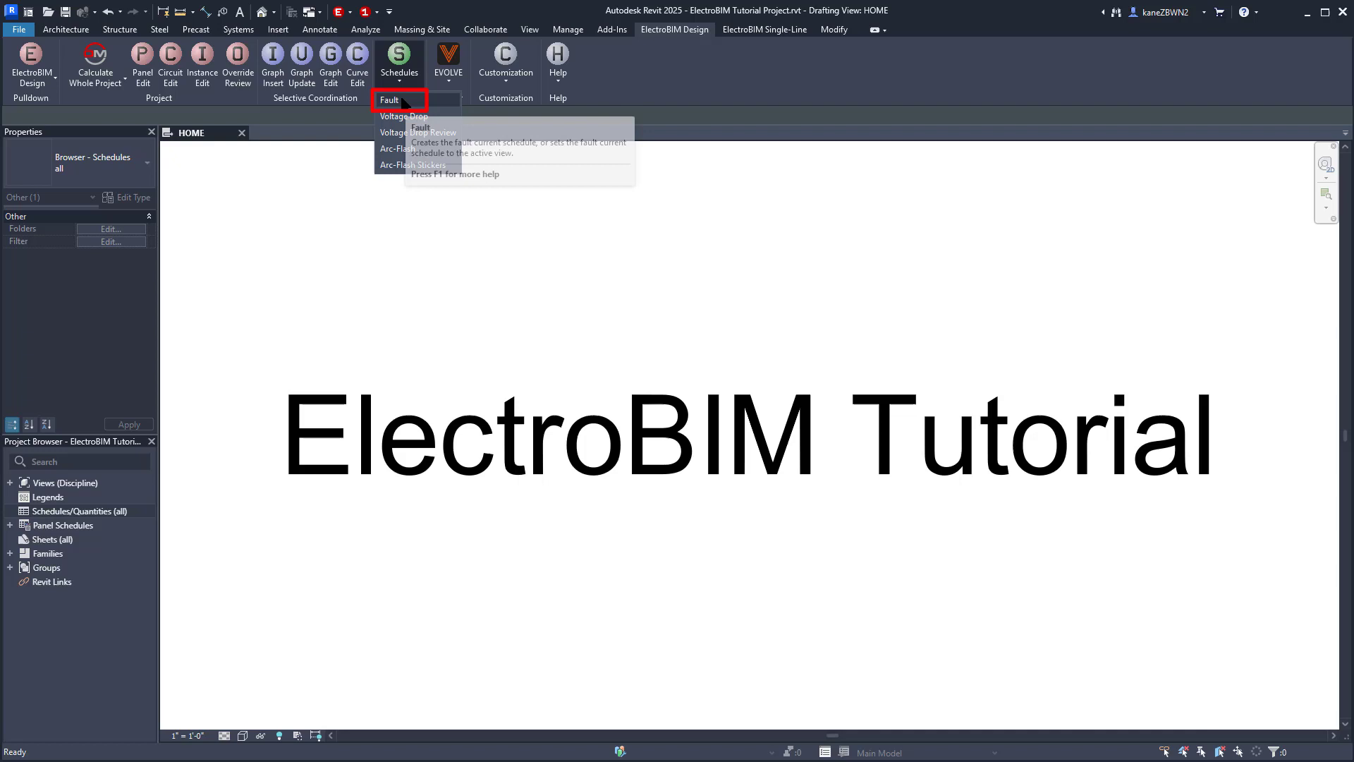
left_click(390, 100)
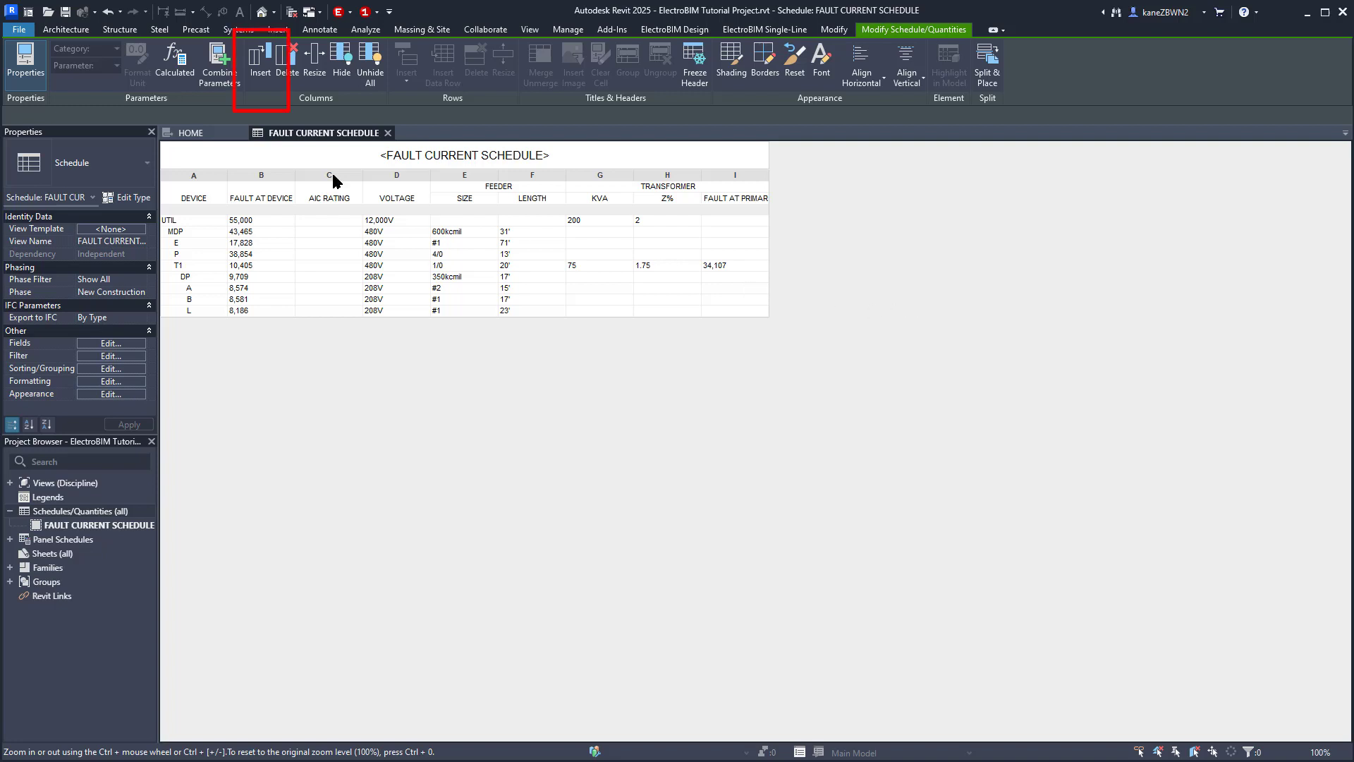
Replace the Short Circuit Rating Comments field with DMET_Panel_BusAmps and DMET_Panel_Distribution_System
left_click(260, 61)
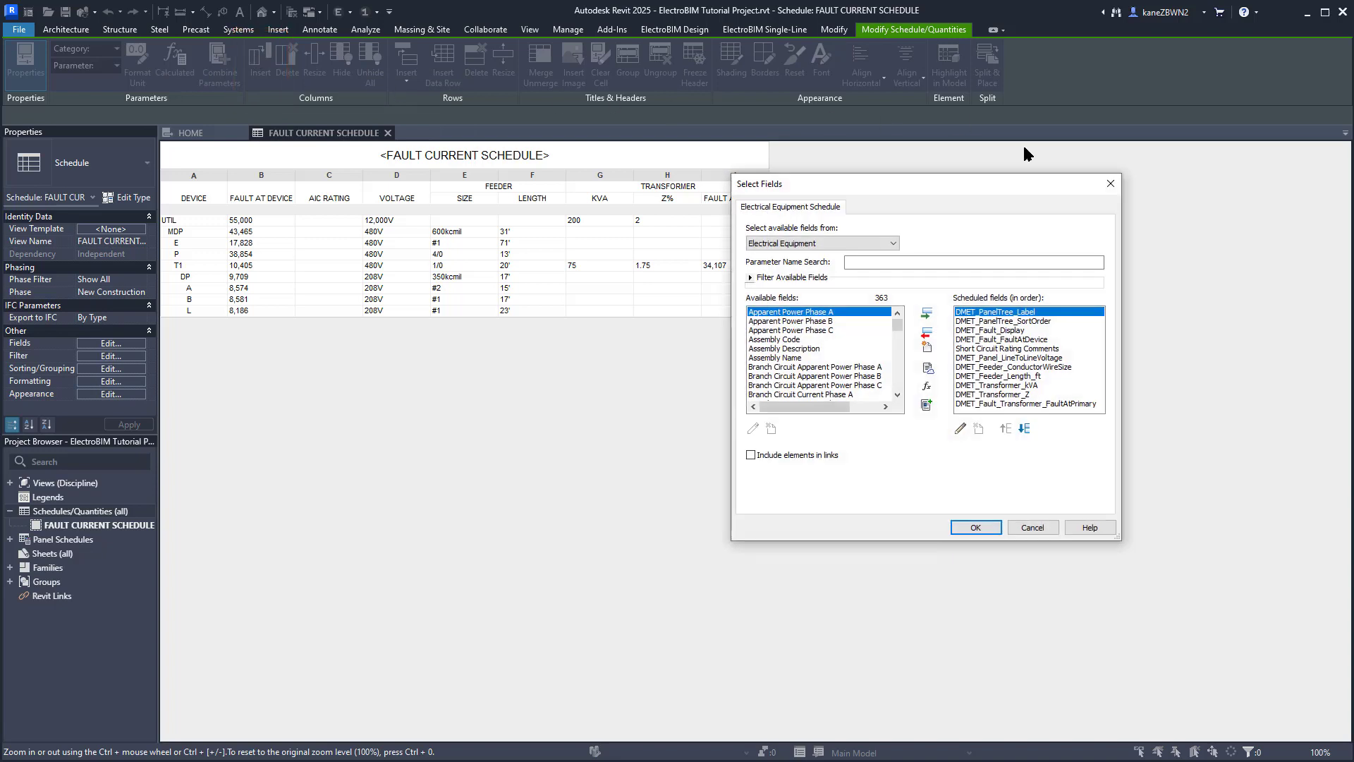
left_click(1052, 350)
left_click(927, 331)
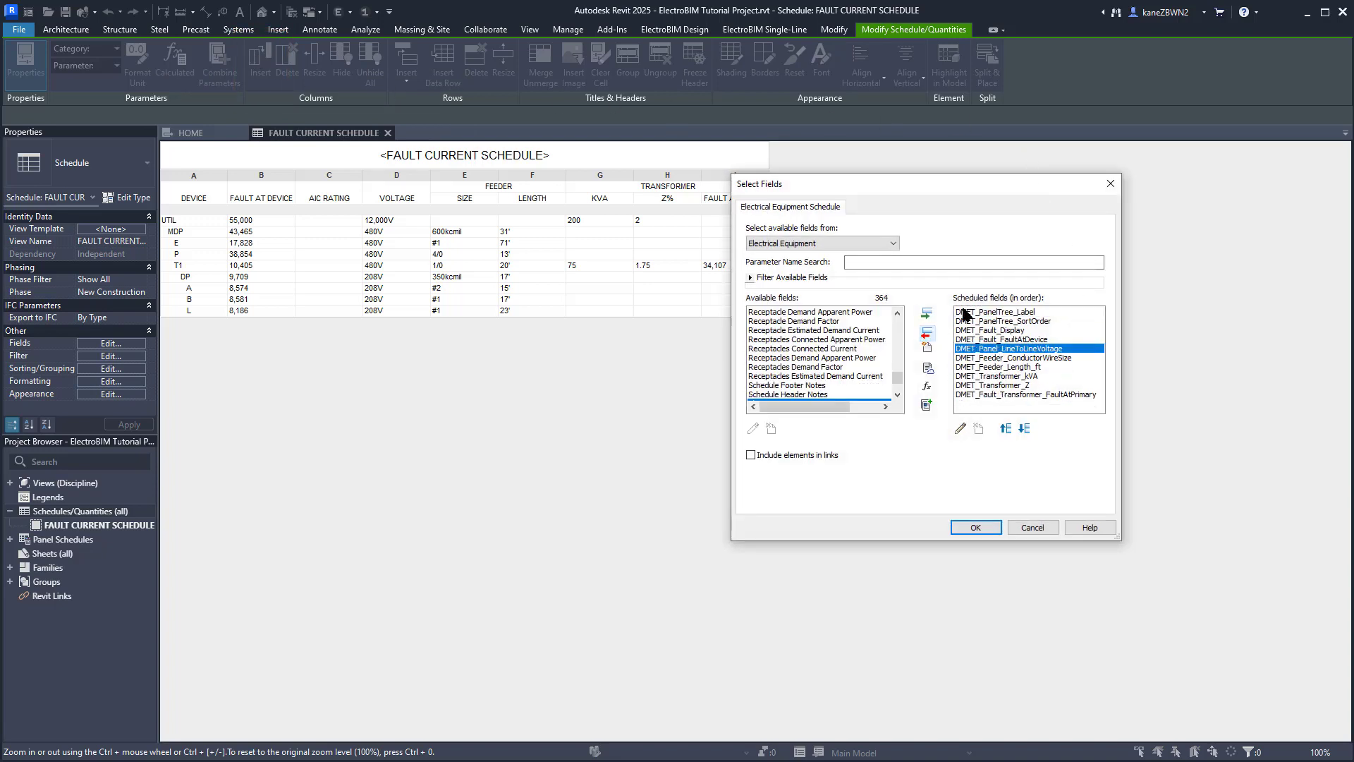
left_click(1013, 262)
type("bus")
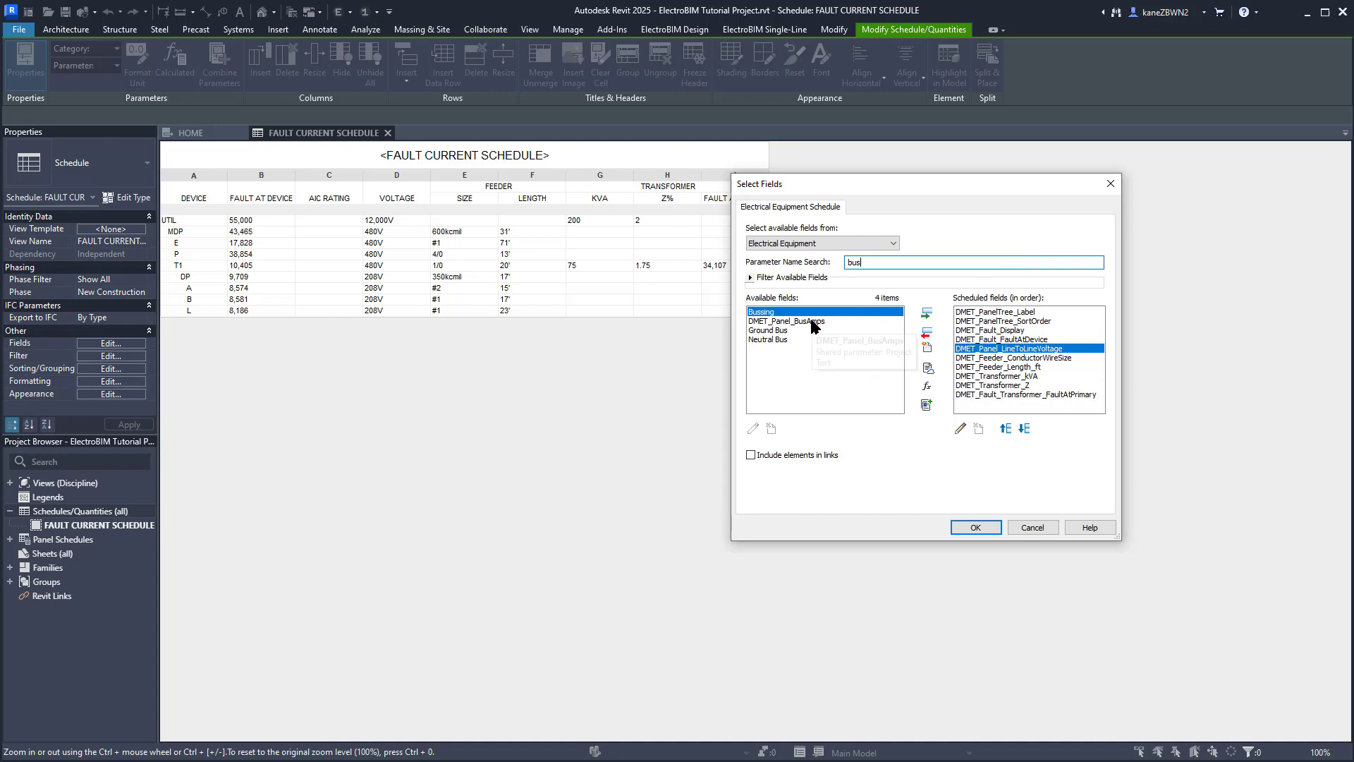
double_click(811, 322)
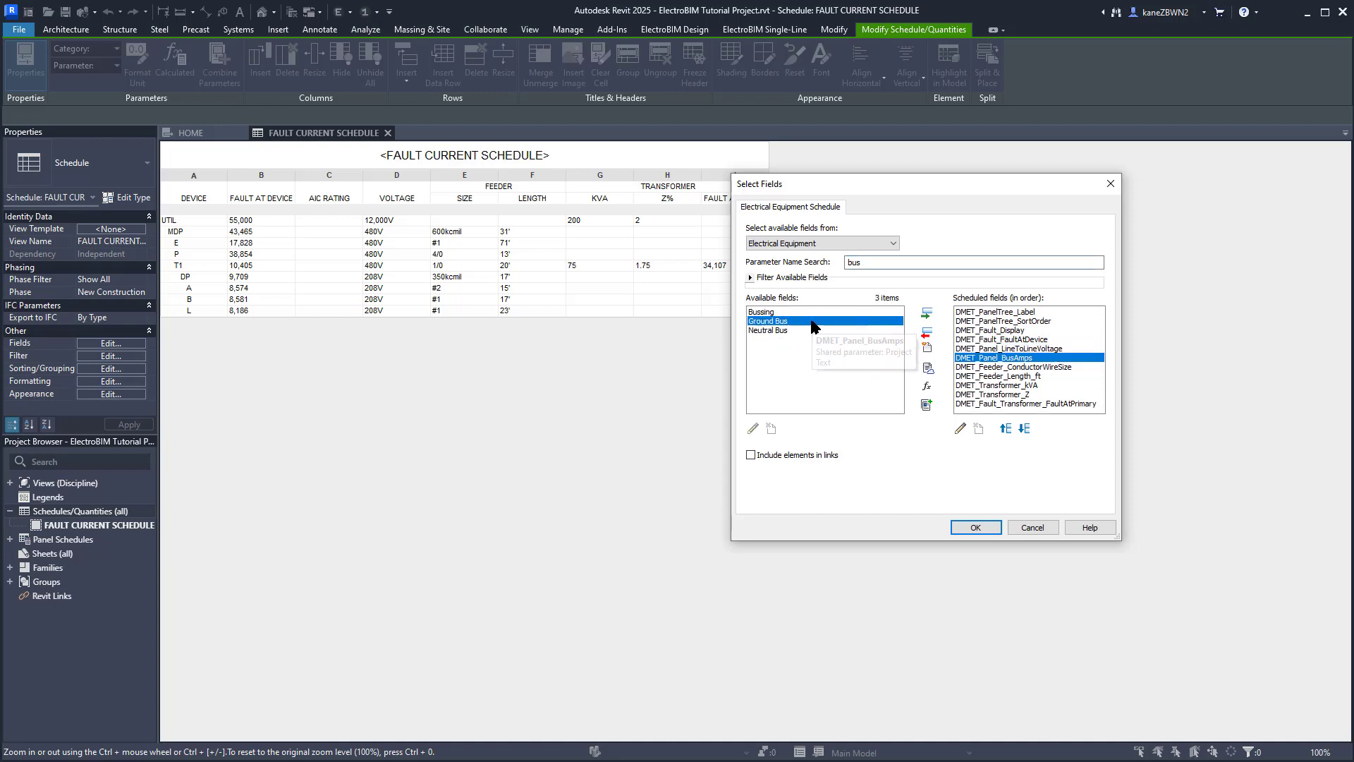
double_click(912, 262)
type("distr")
double_click(815, 312)
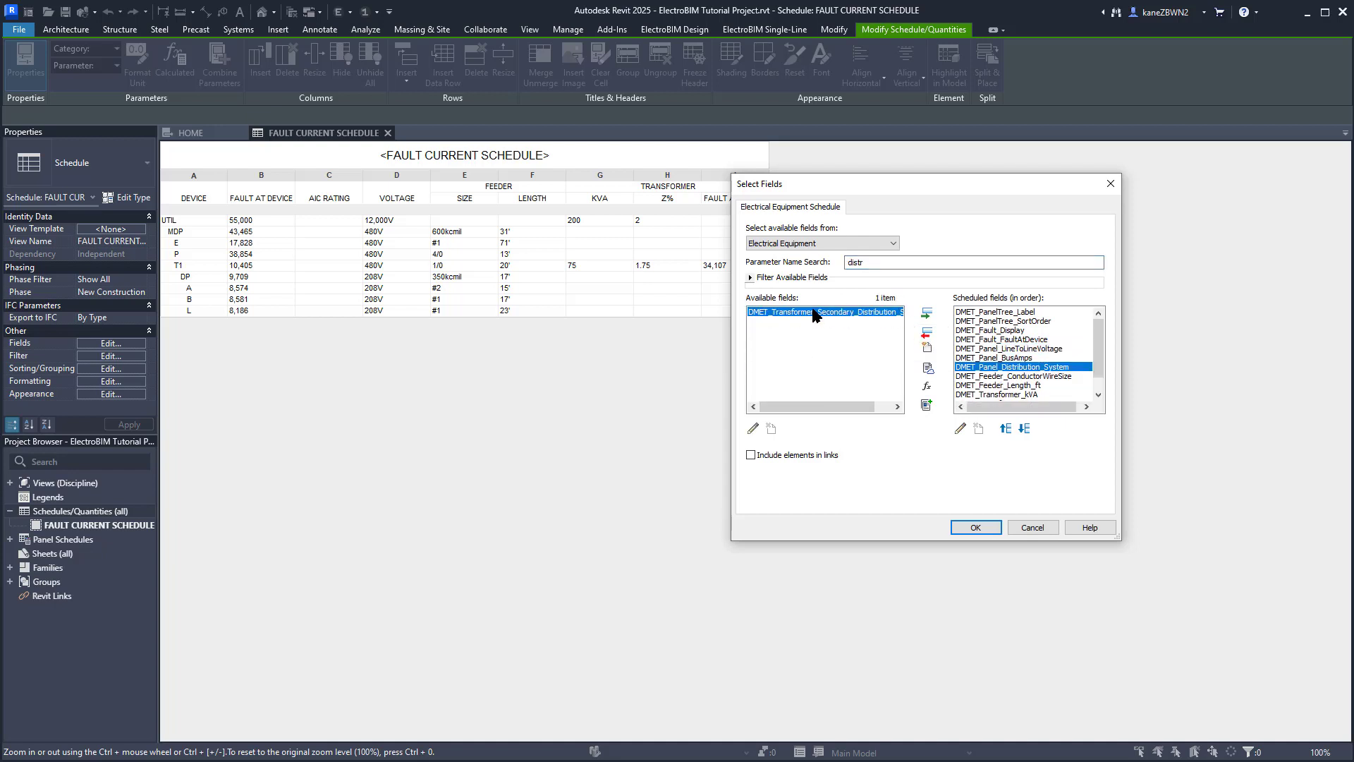
left_click(980, 528)
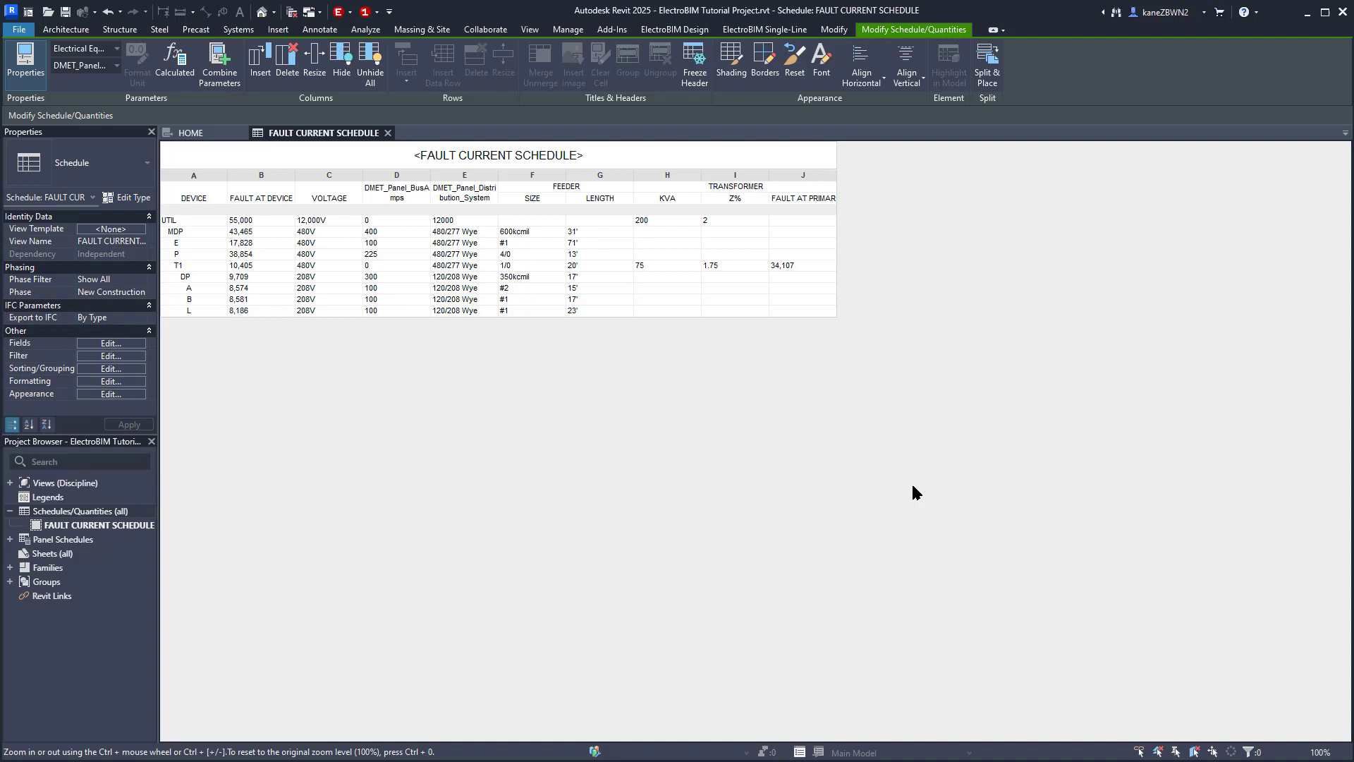
Create a Voltage Drop Schedule from the ElectroBIM Design Schedules list
left_click(674, 29)
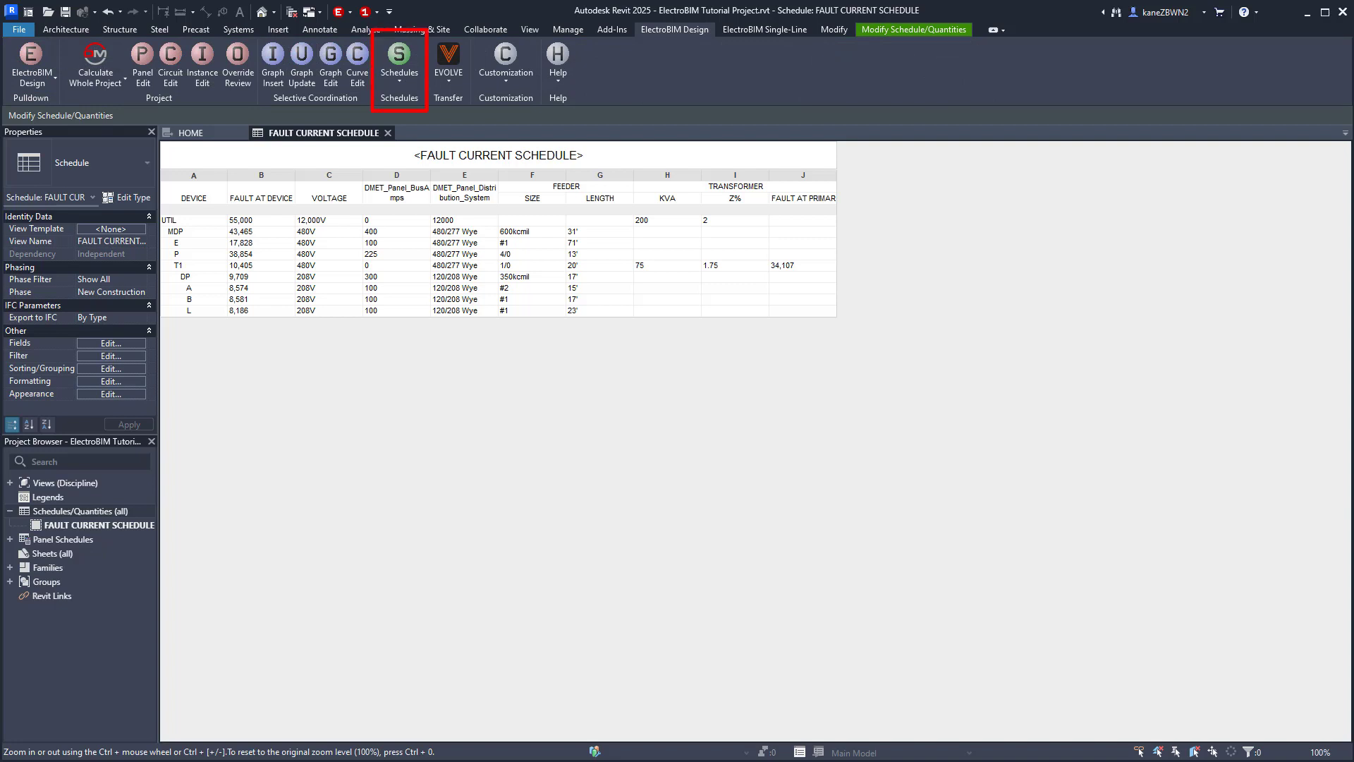
left_click(400, 84)
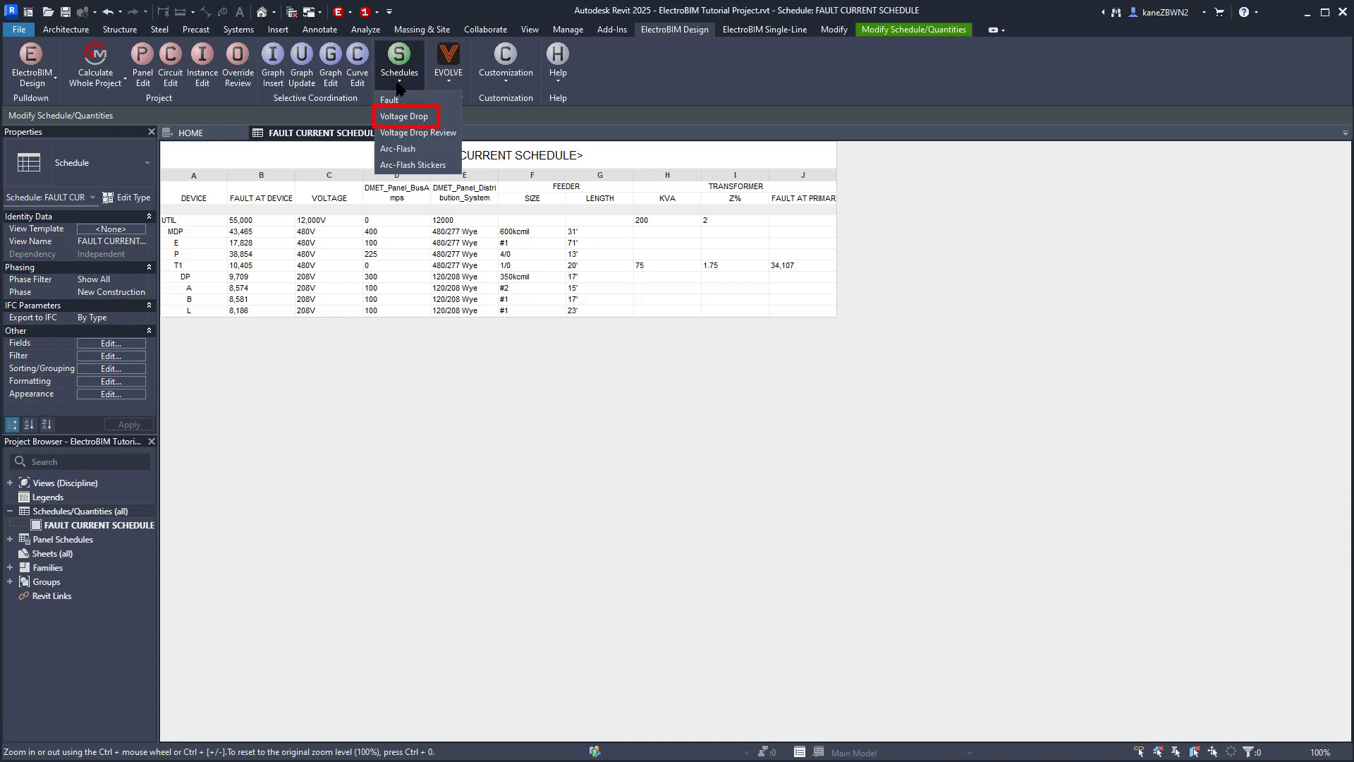
left_click(416, 116)
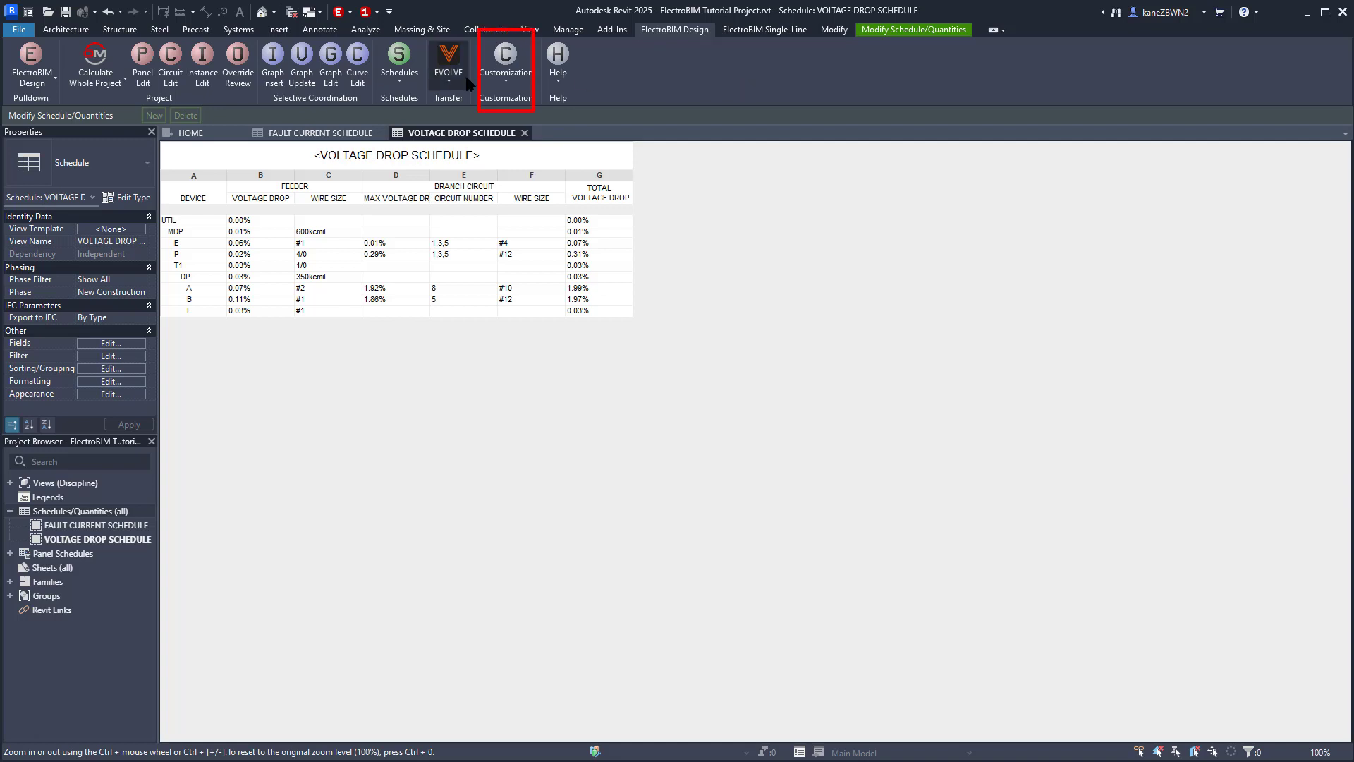
Set 'Upsize branch circuits' to No in ElectroBIM Project Options
left_click(505, 62)
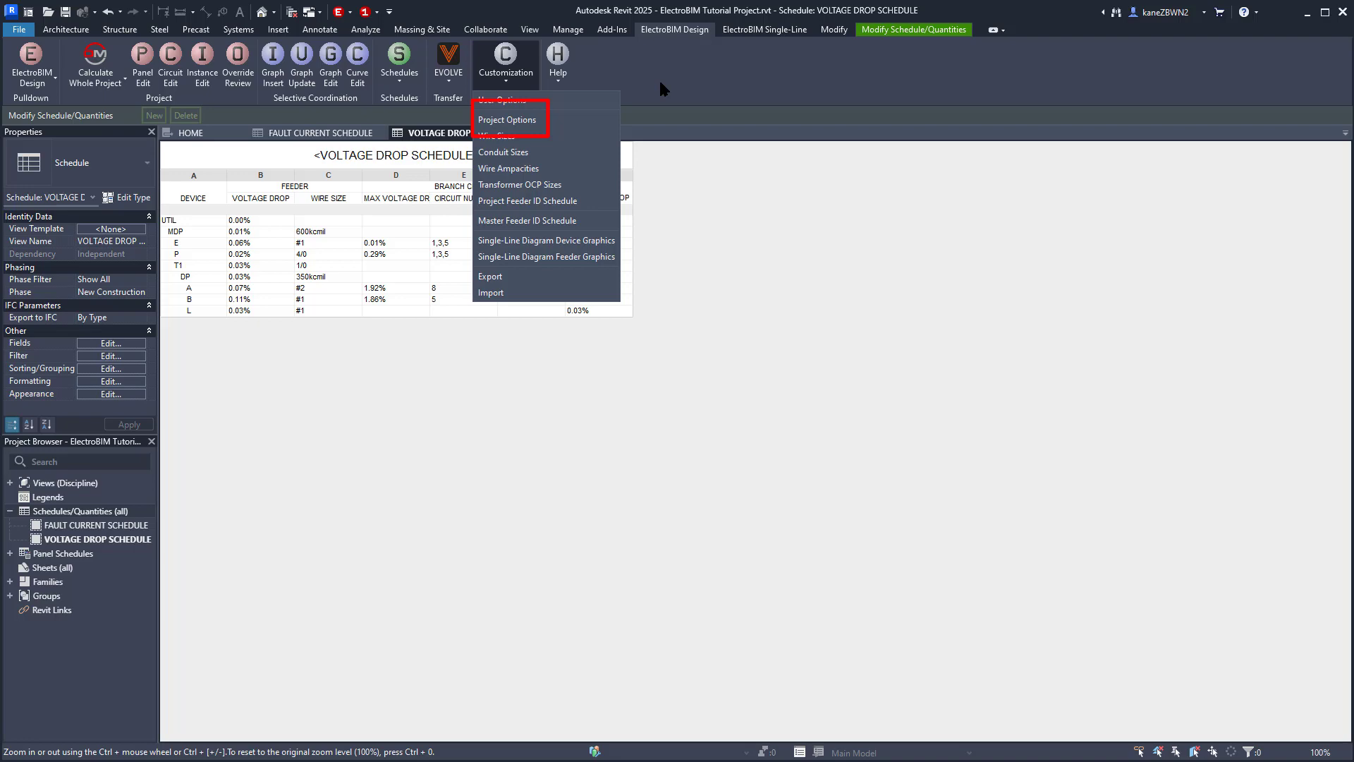
left_click(573, 121)
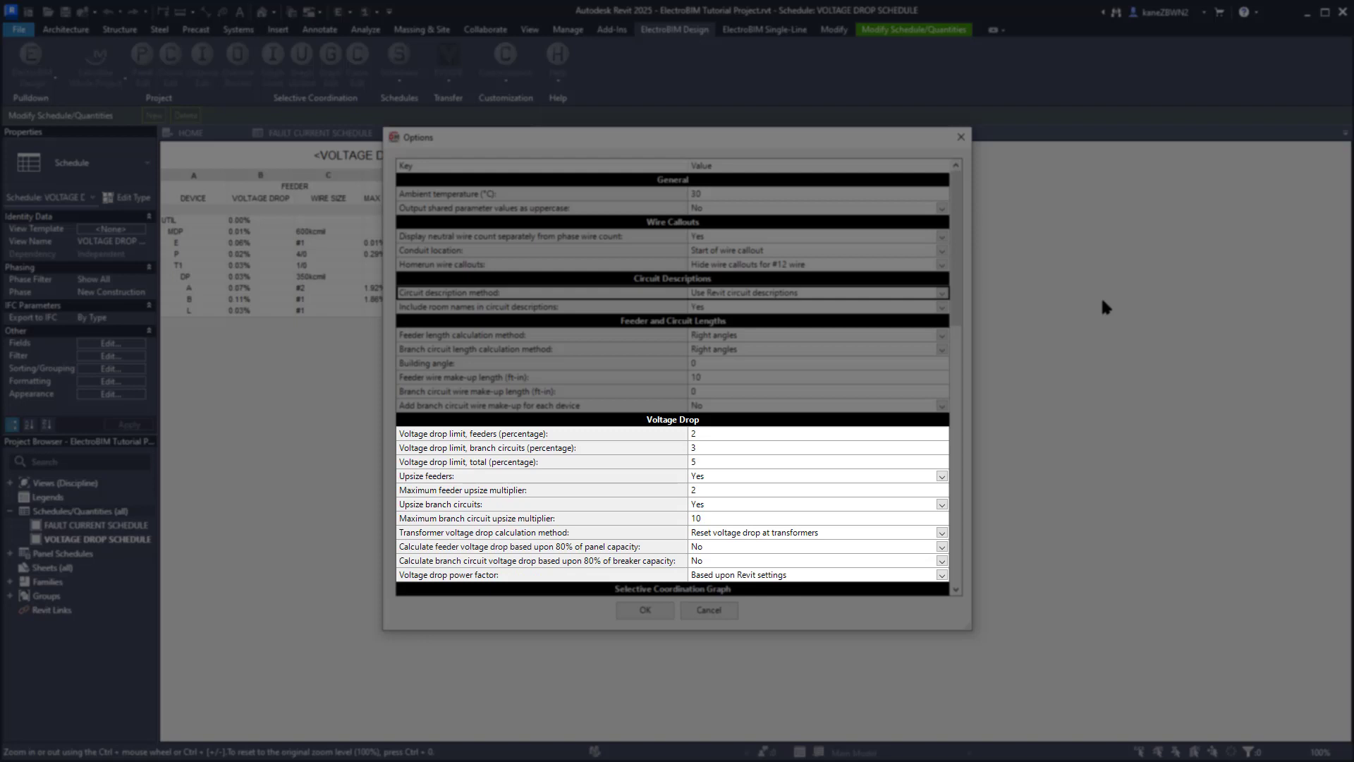
left_click(725, 503)
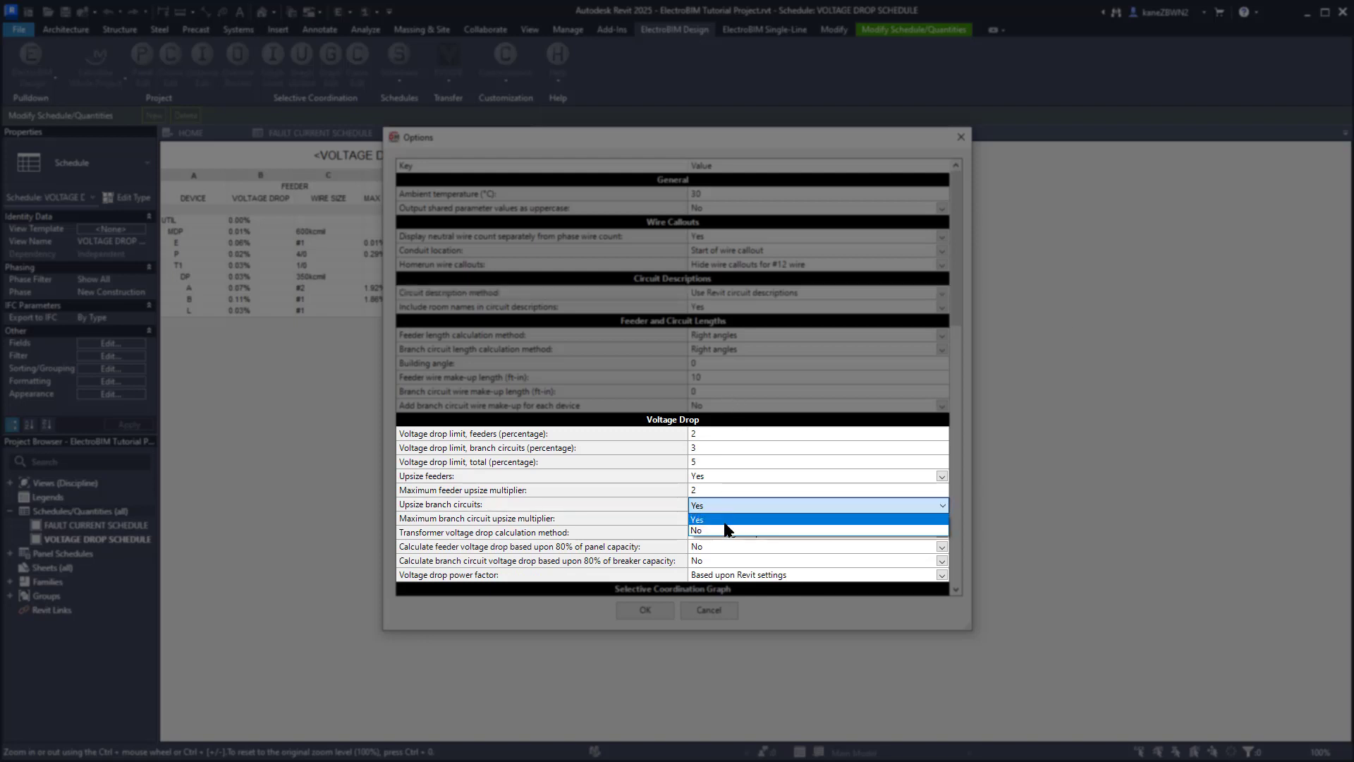
left_click(727, 533)
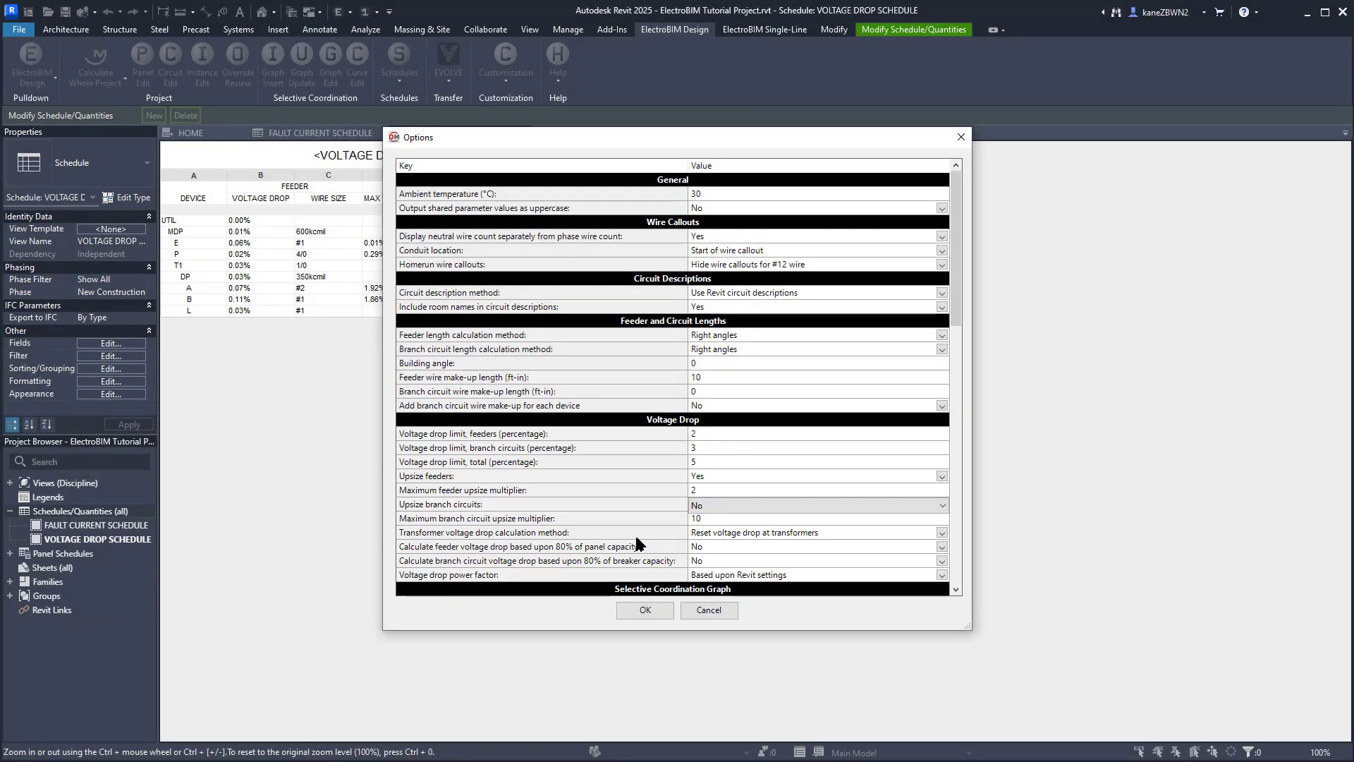
left_click(644, 609)
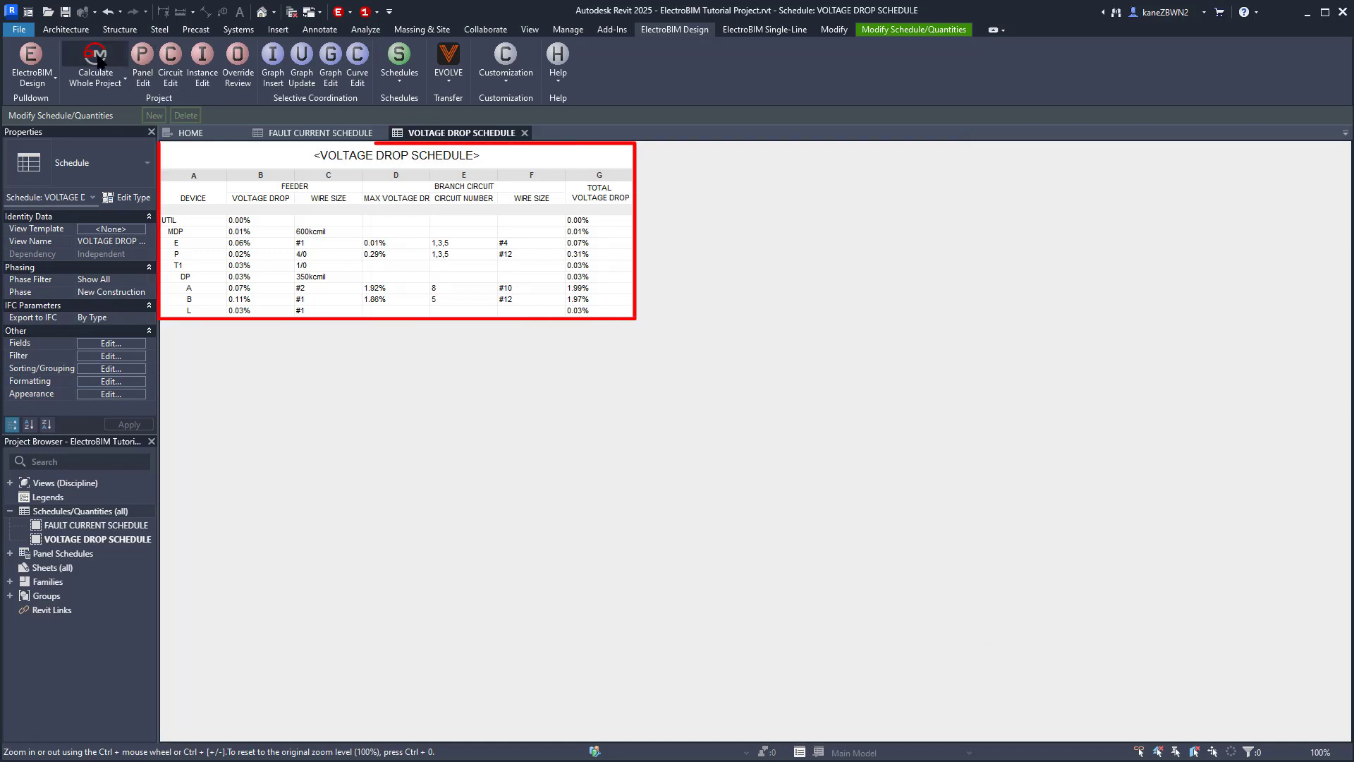
Rerun the whole-project calculation so panel A flags a 3.20% voltage drop
left_click(406, 469)
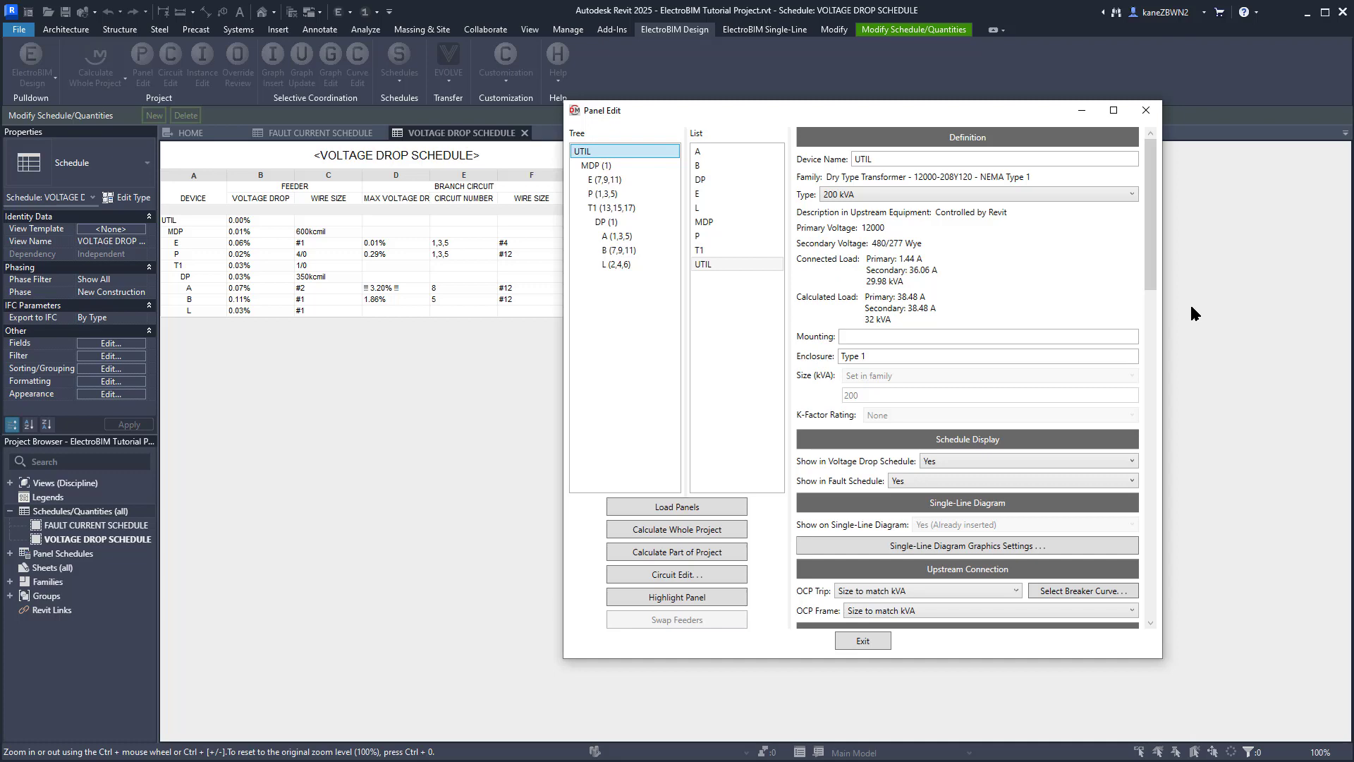
Give transformer T1 a fixed 10 ft feeder length and exit Panel Edit
left_click(611, 207)
scroll(1043, 311, "down", 8)
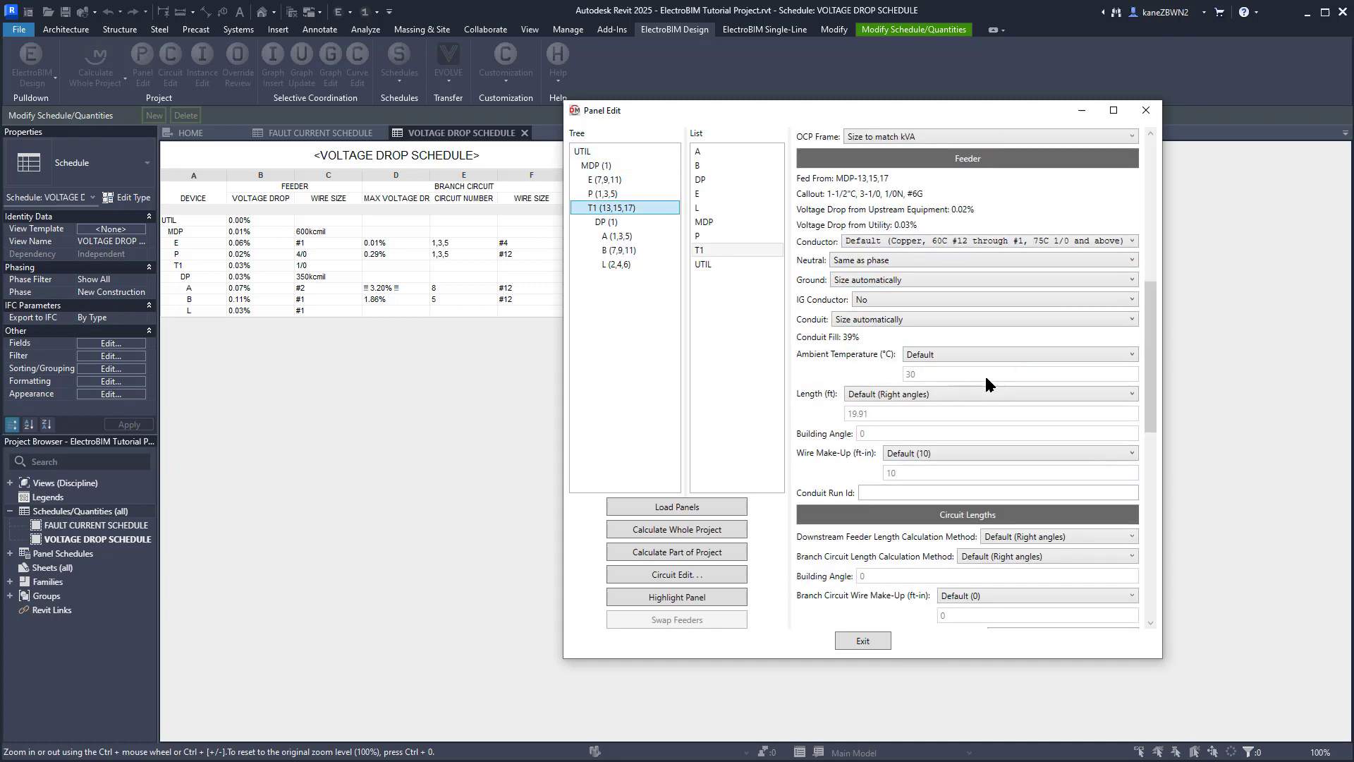
left_click(955, 393)
left_click(911, 465)
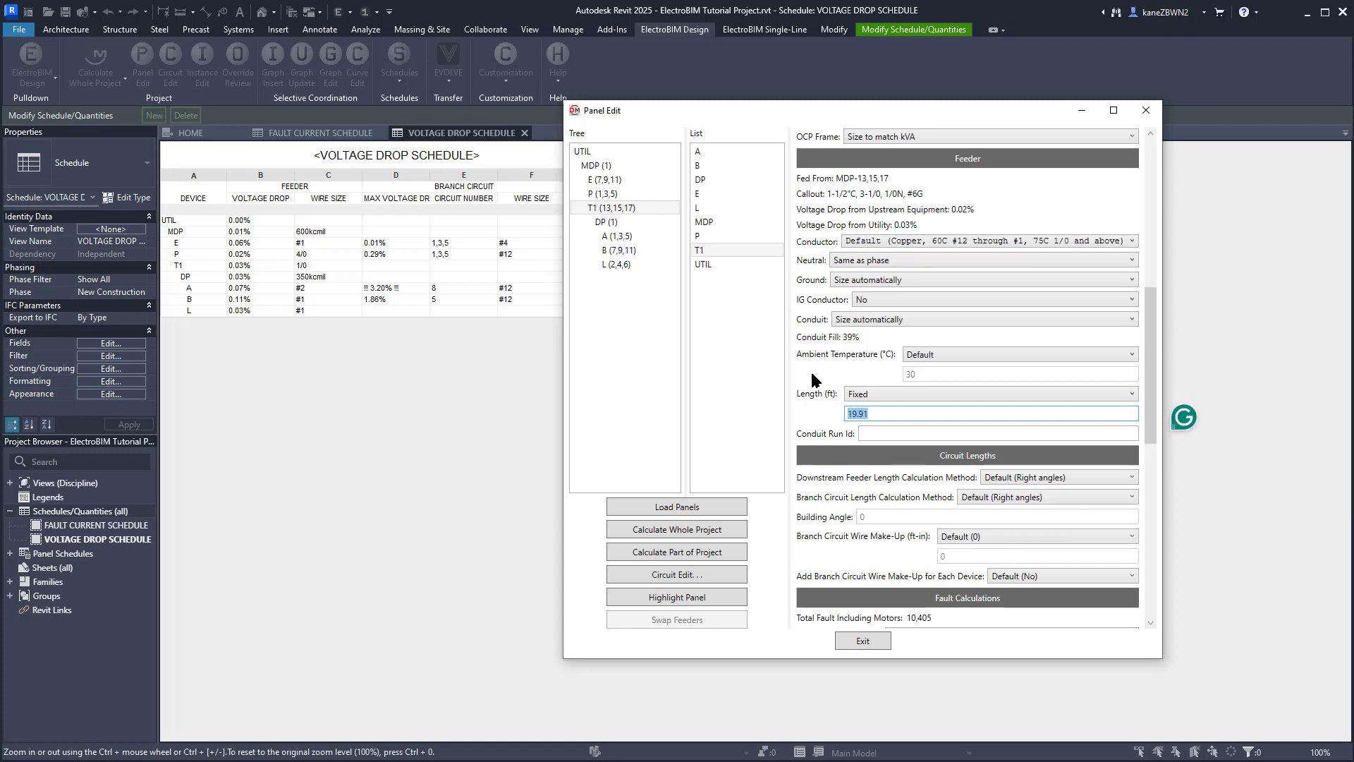
type("10")
key("Return")
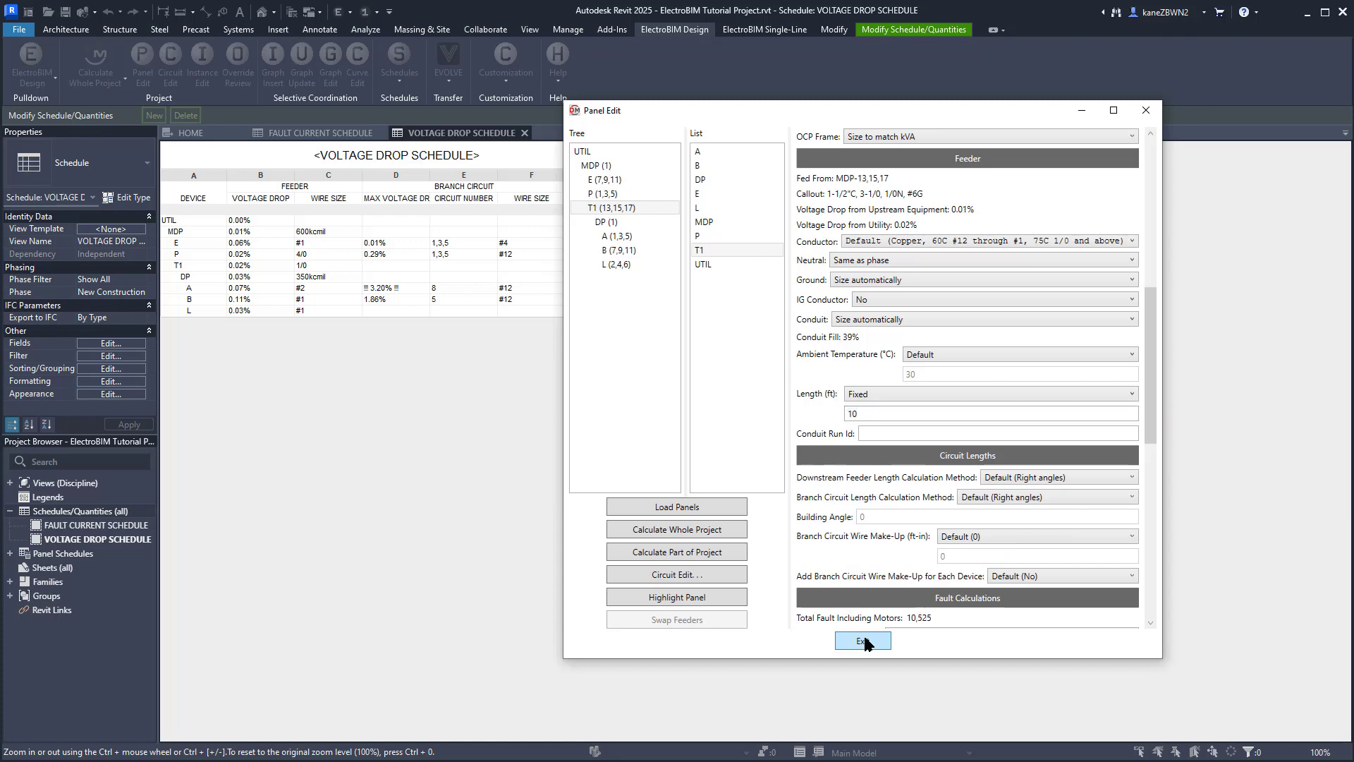
left_click(865, 639)
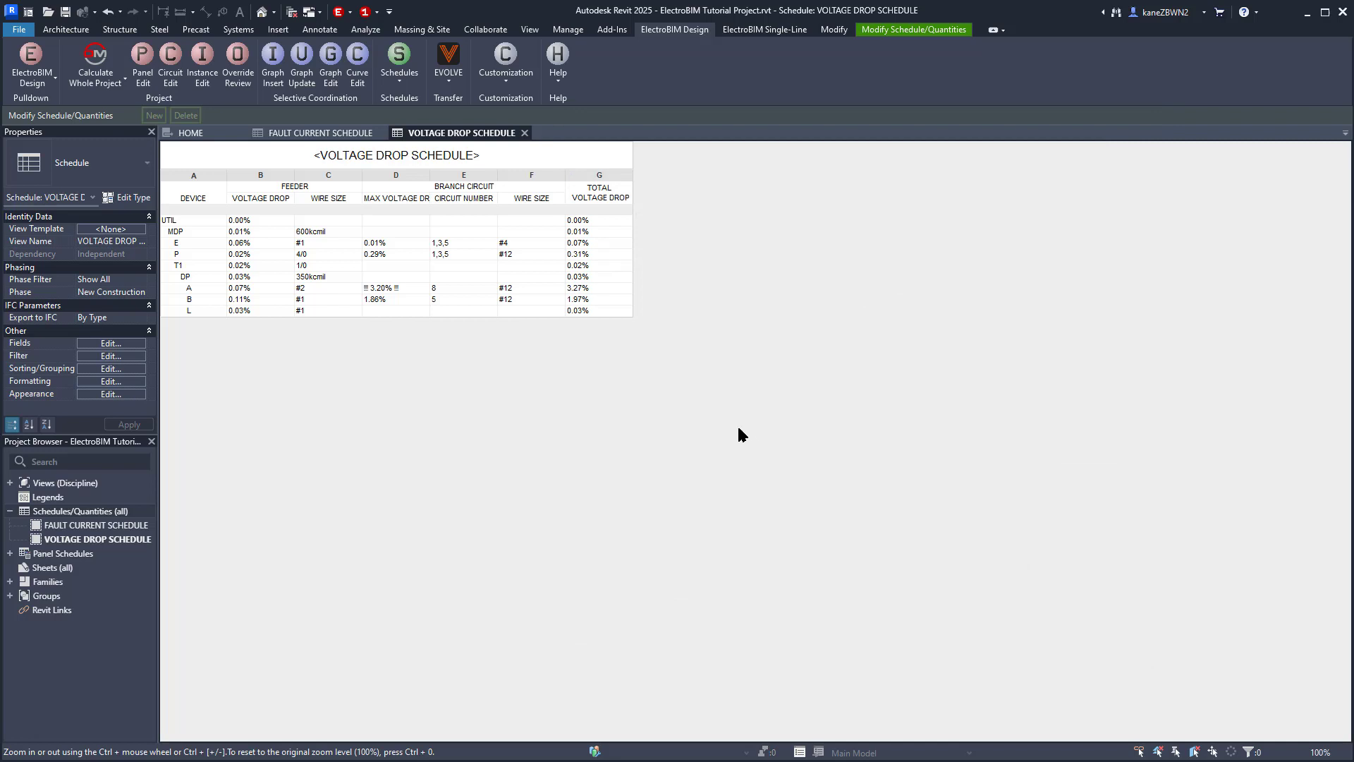
Recalculate from T1 downward, raising fault currents to 9,819 at DP and 8,285 at L
left_click(345, 133)
left_click(95, 86)
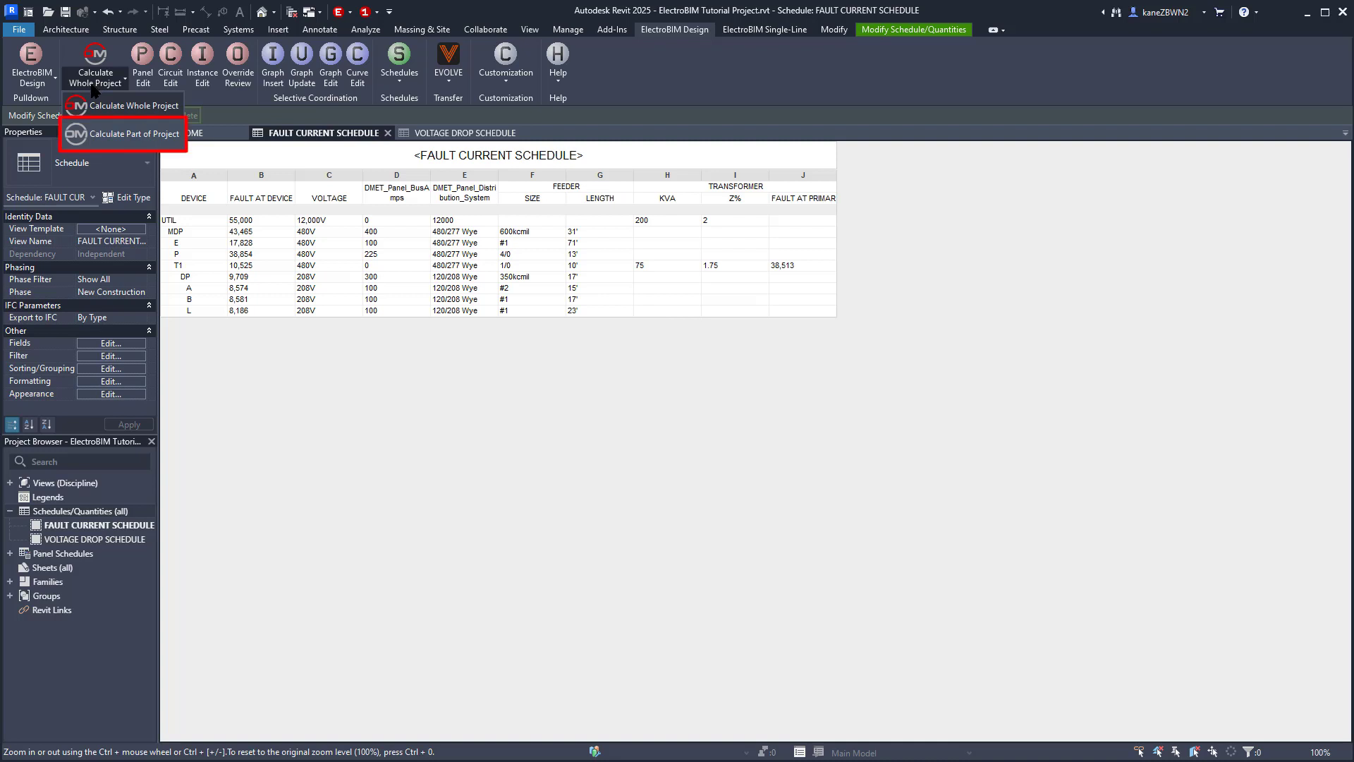
left_click(107, 133)
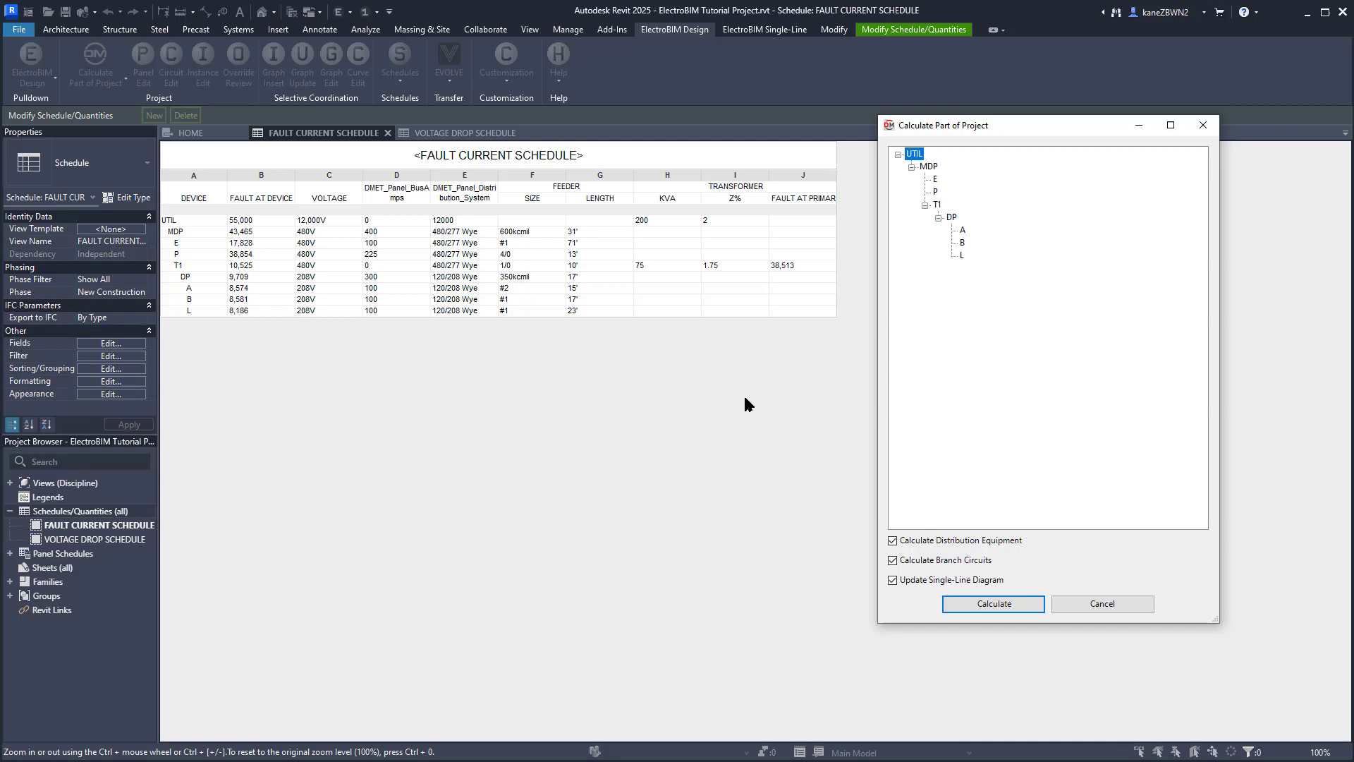
left_click(936, 205)
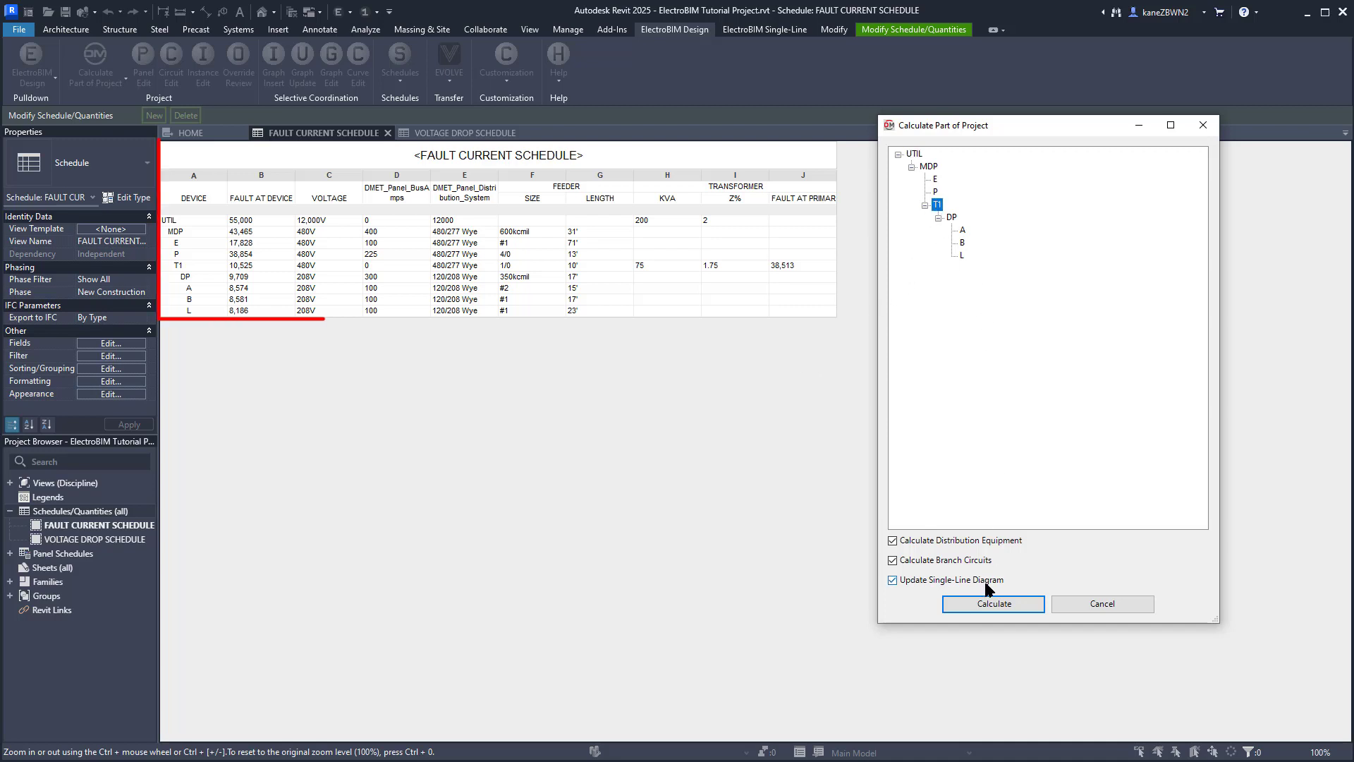
left_click(986, 605)
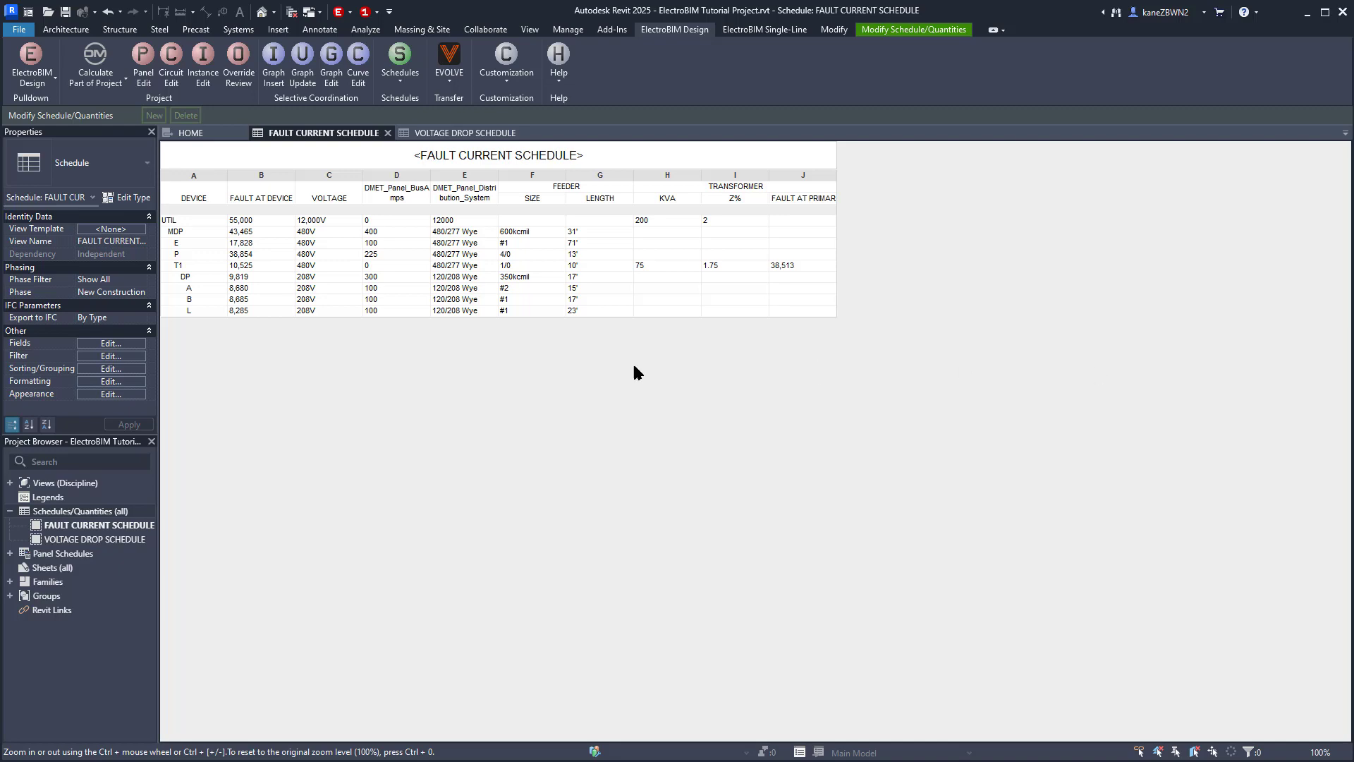
Change UTIL's utility fault at device from 55,000 to 65,000 in Panel Edit
left_click(143, 64)
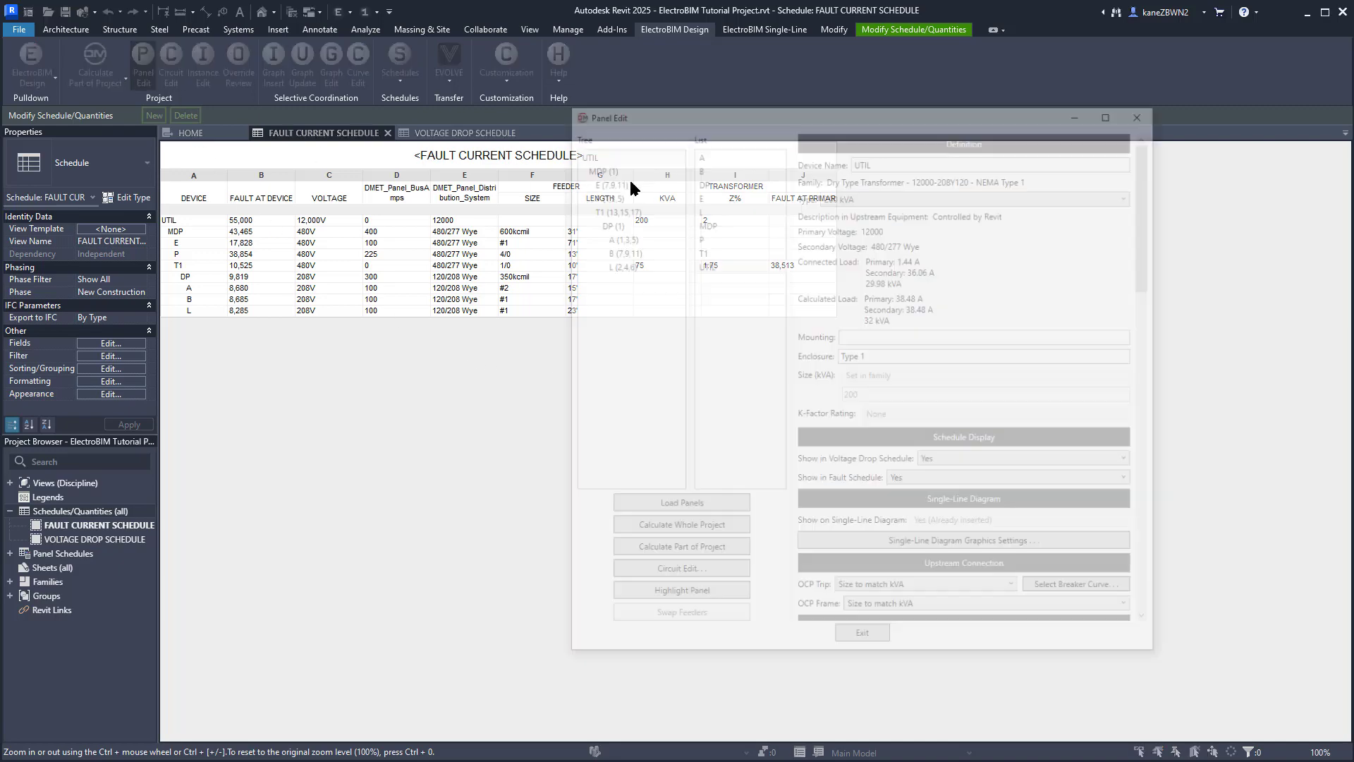
scroll(986, 400, "down", 5)
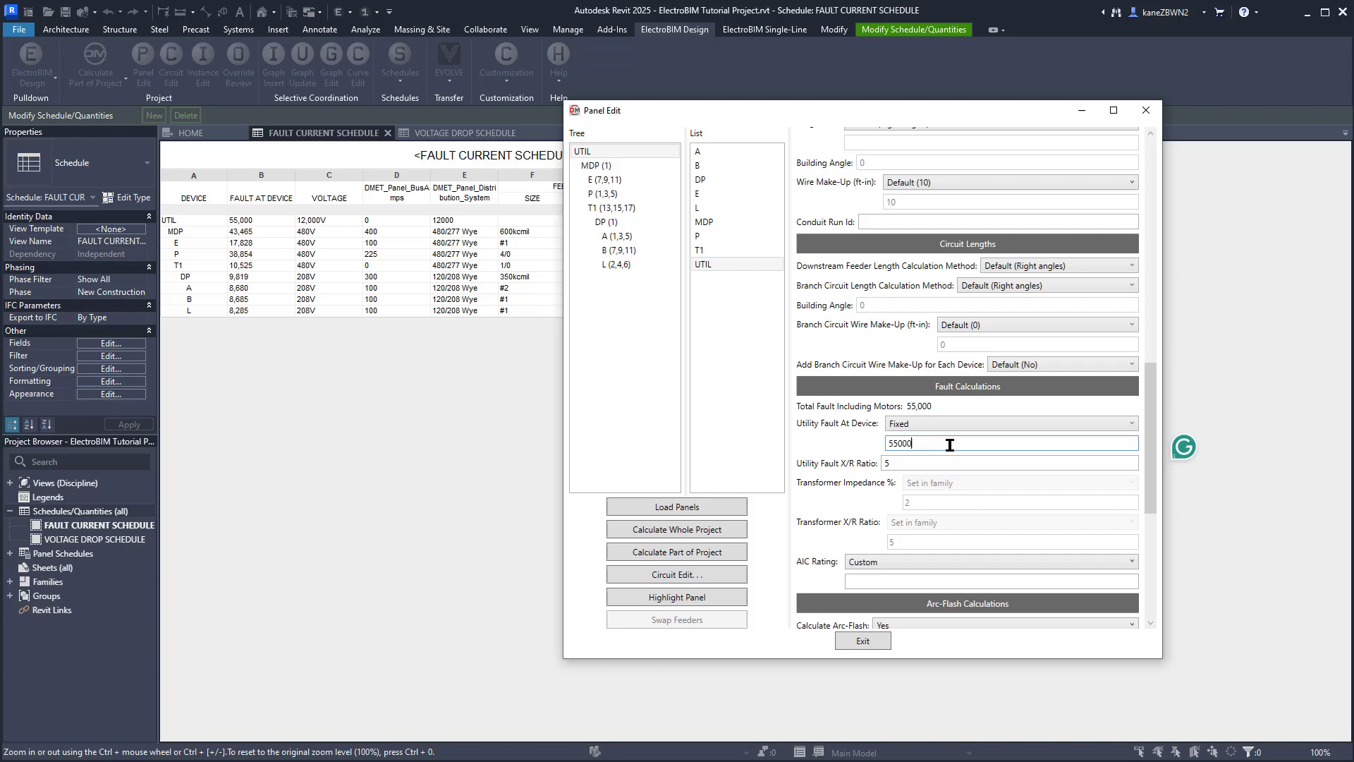
key("Home")
key("Delete")
type("6")
left_click(856, 640)
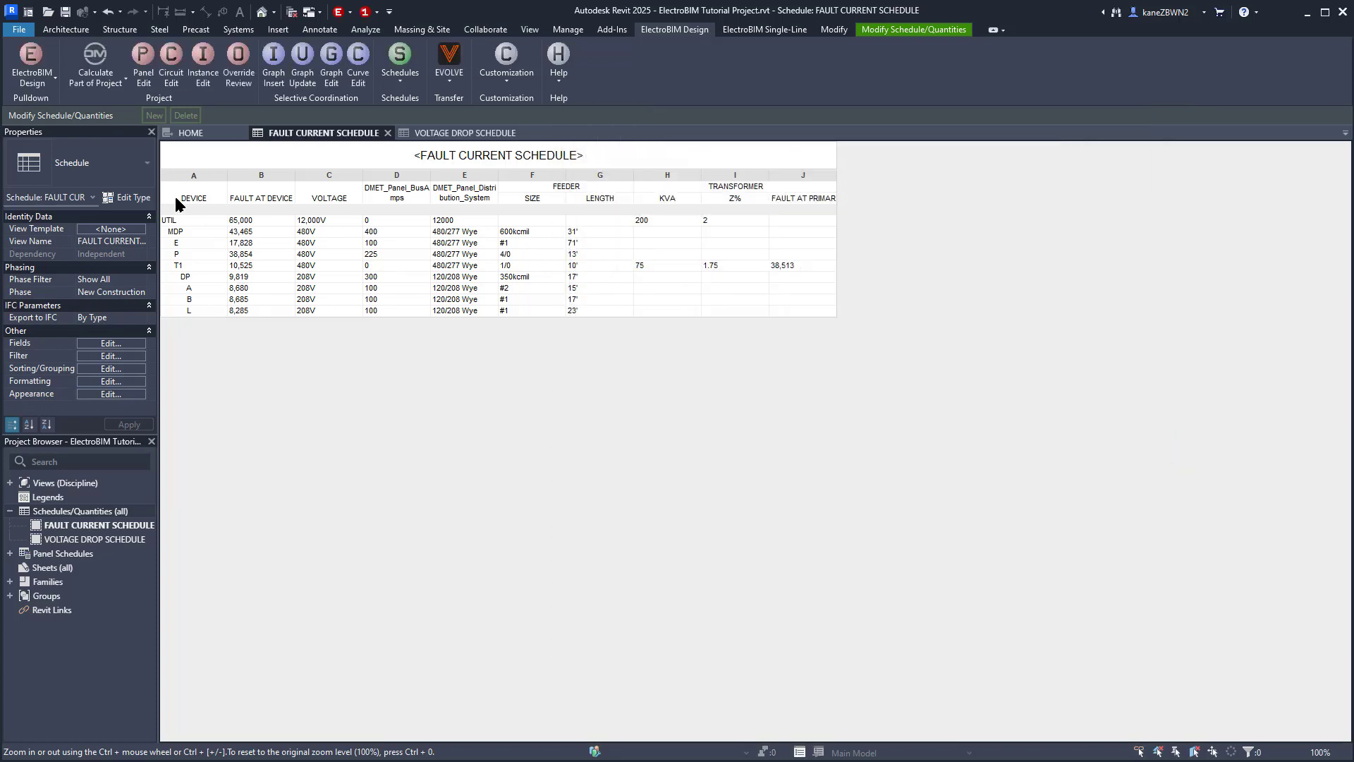
Recalculate fault currents, giving MDP 43,465, P 38,854, T1 10,525 and panel A 8,680
left_click(97, 62)
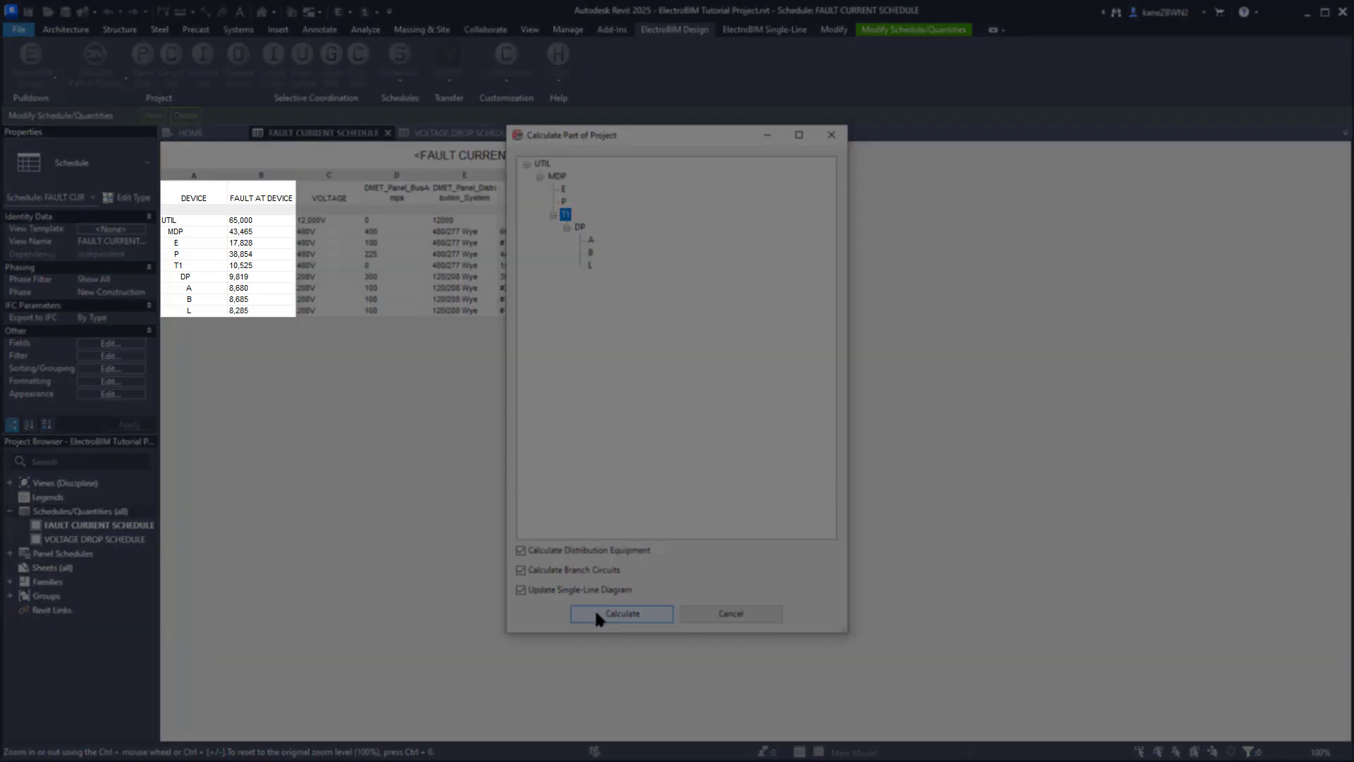
left_click(594, 610)
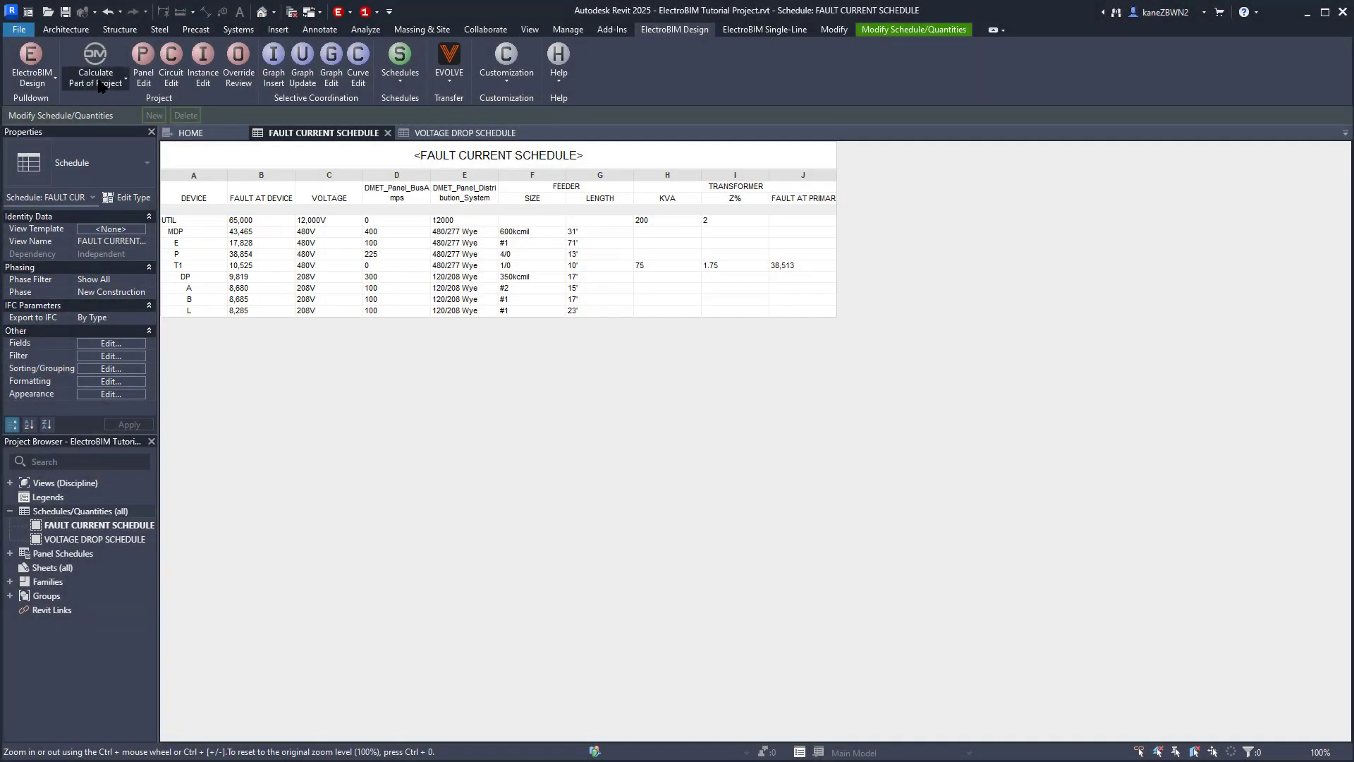
left_click(101, 85)
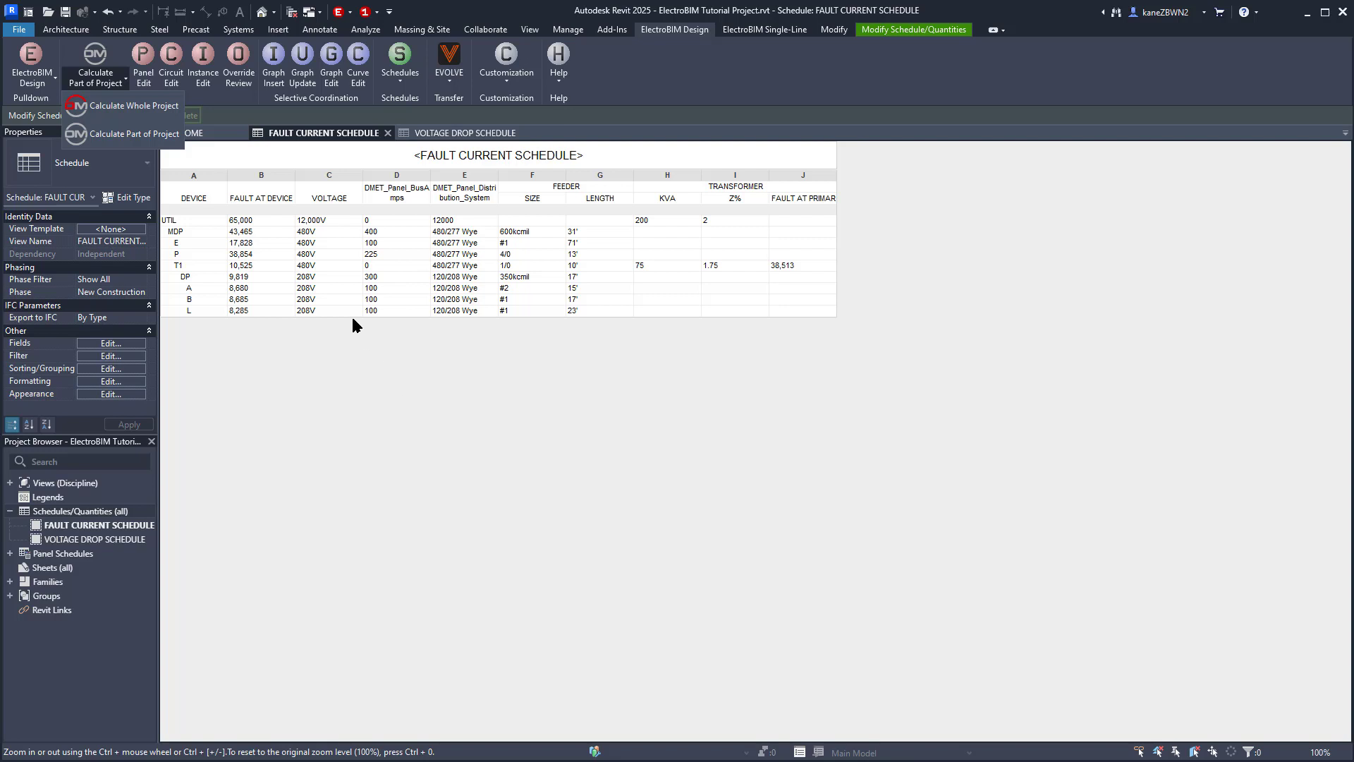
Recalculate part of the project, starting the distribution calculation from UTIL
left_click(134, 133)
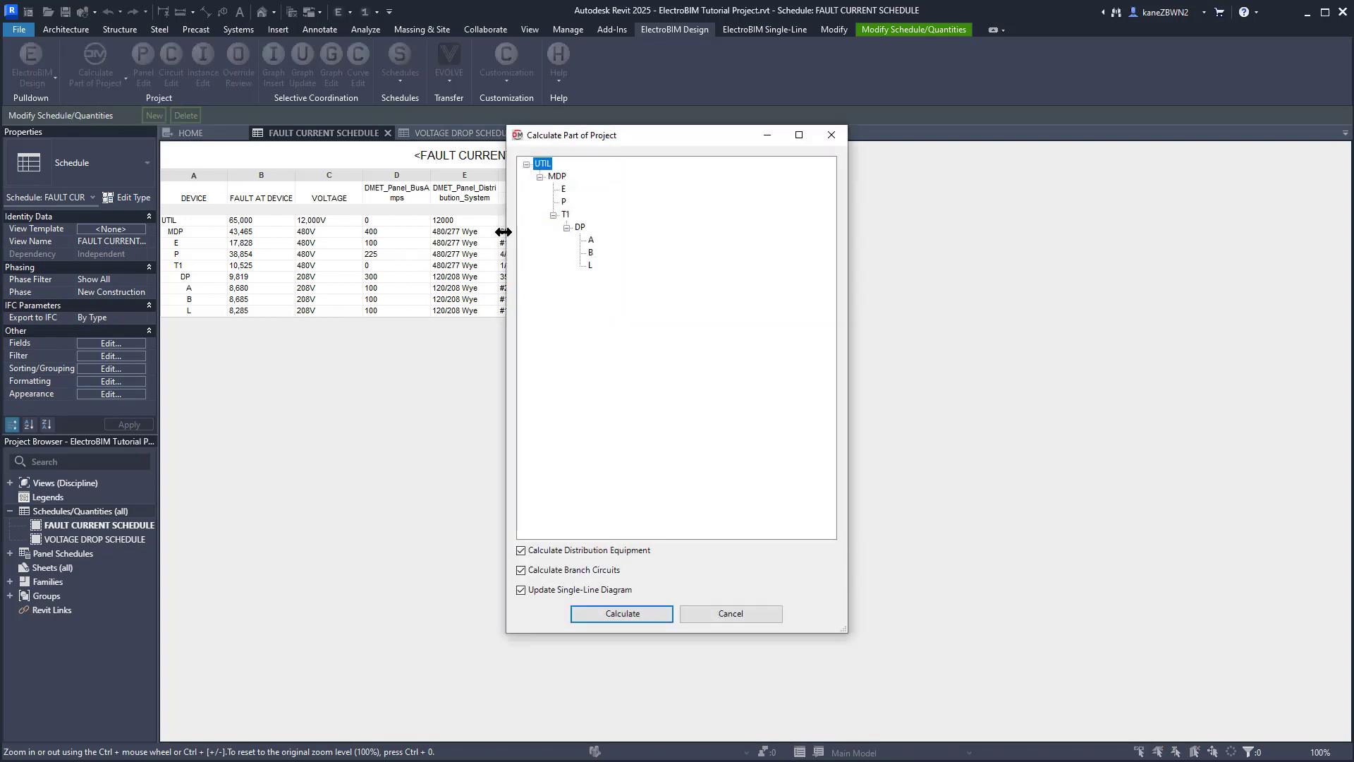
left_click(561, 177)
left_click(631, 612)
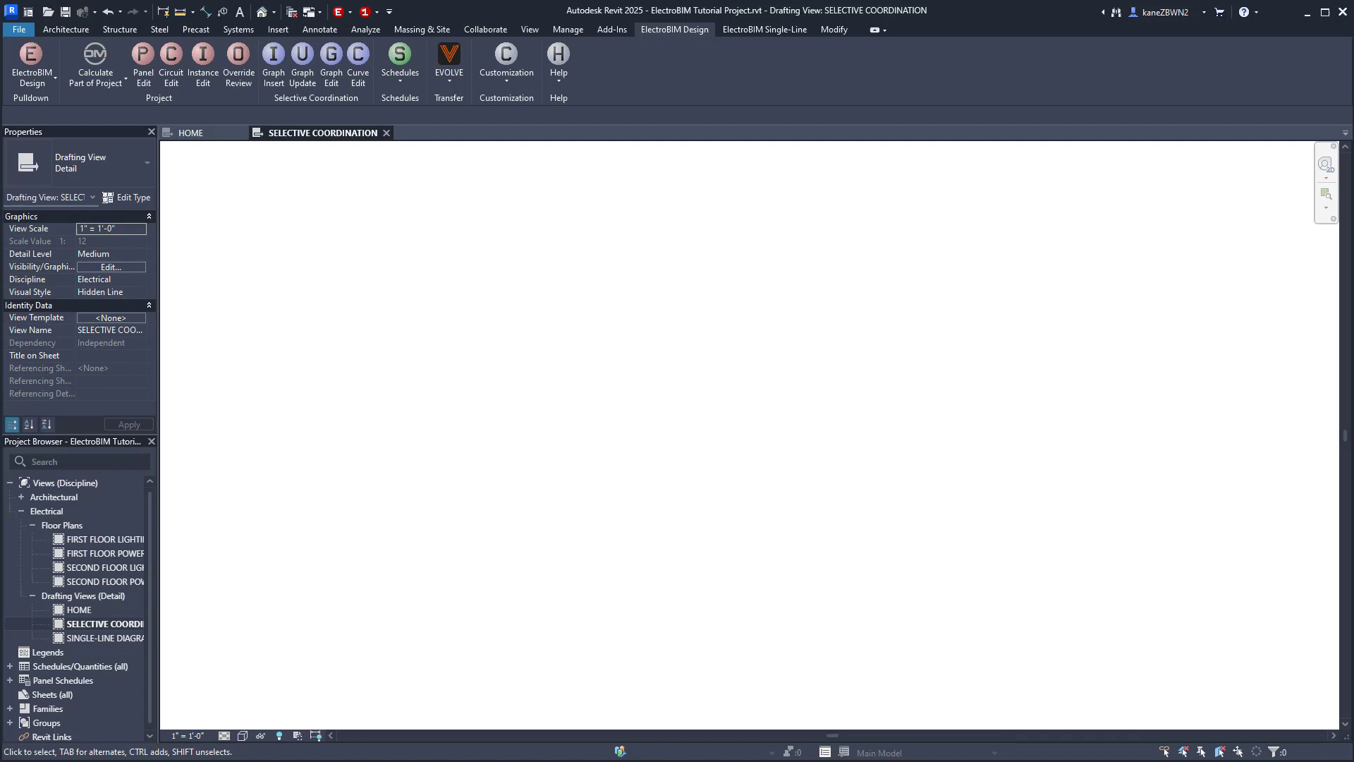
In Panel Edit, open the breaker curve settings for transformer T1's 125 A feeder
left_click(144, 60)
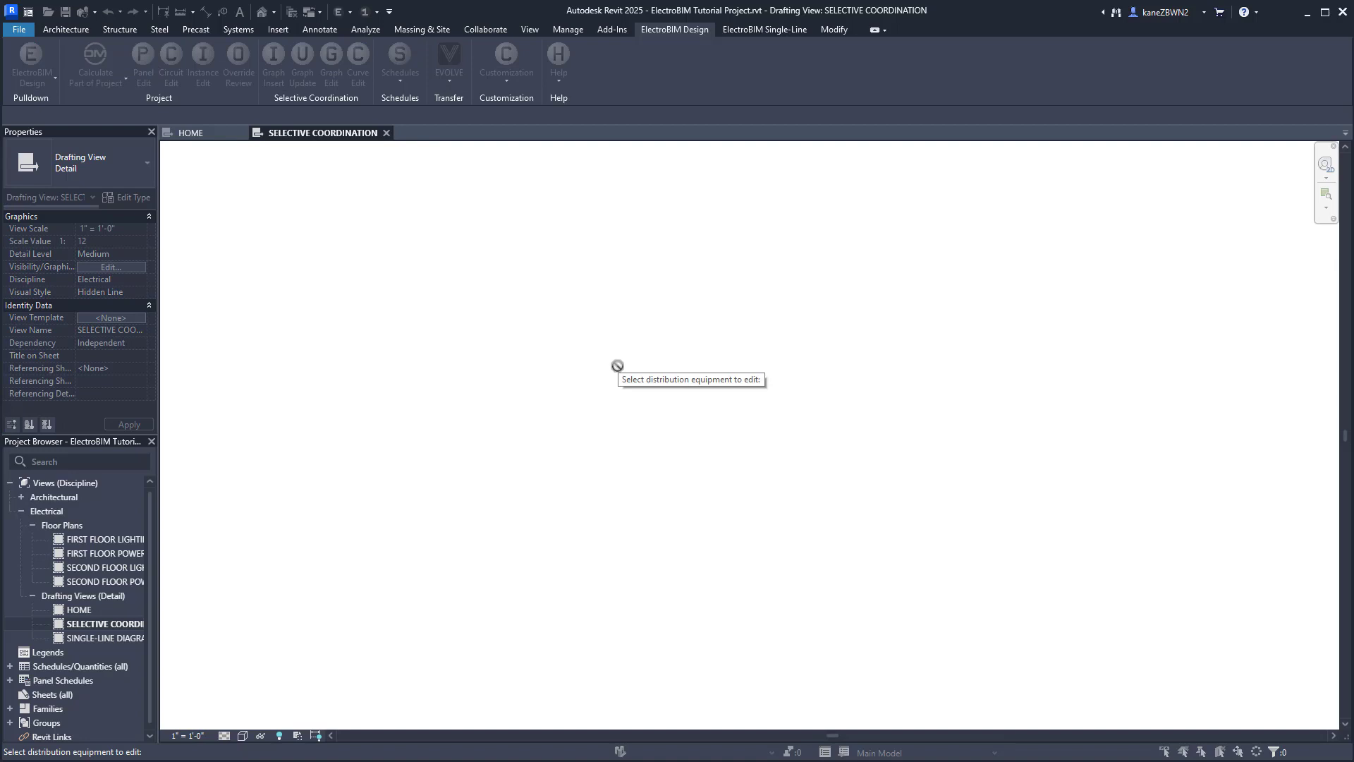
key("Escape")
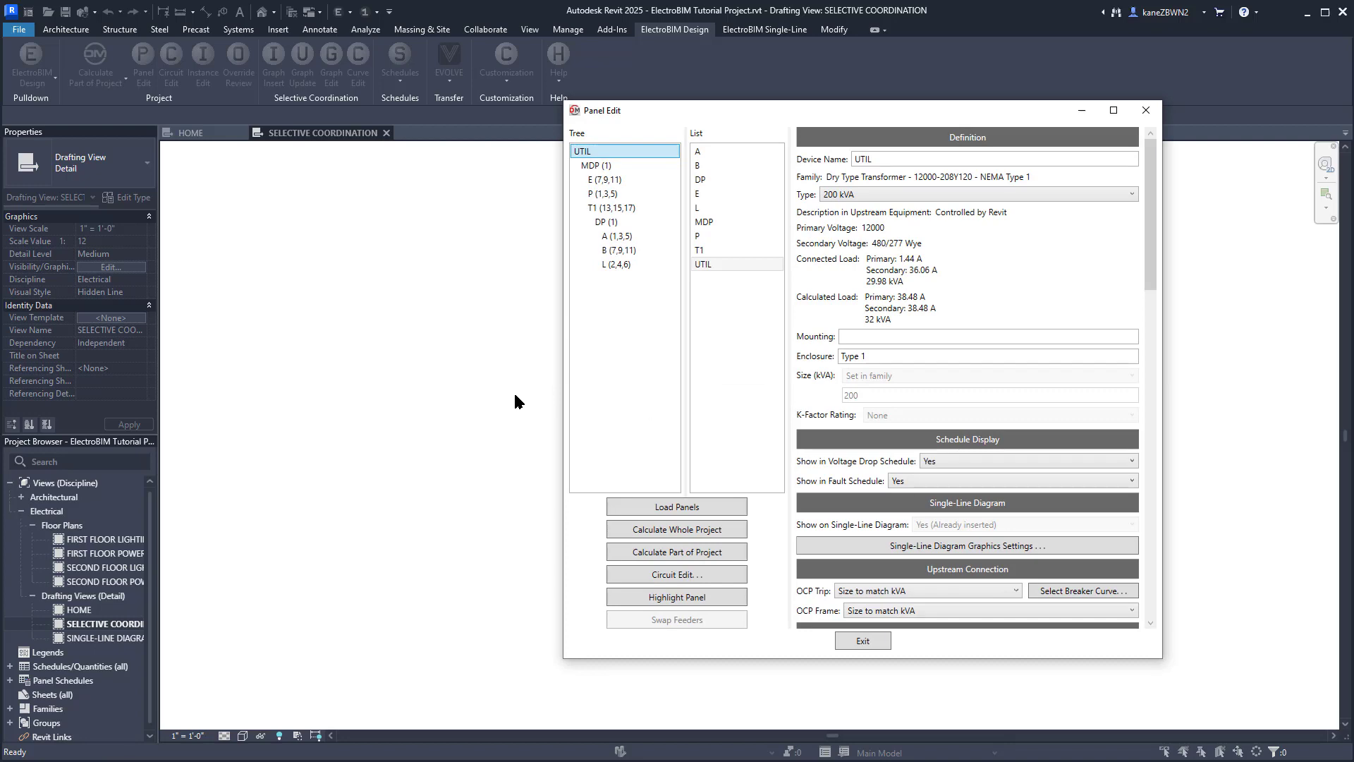
left_click(615, 207)
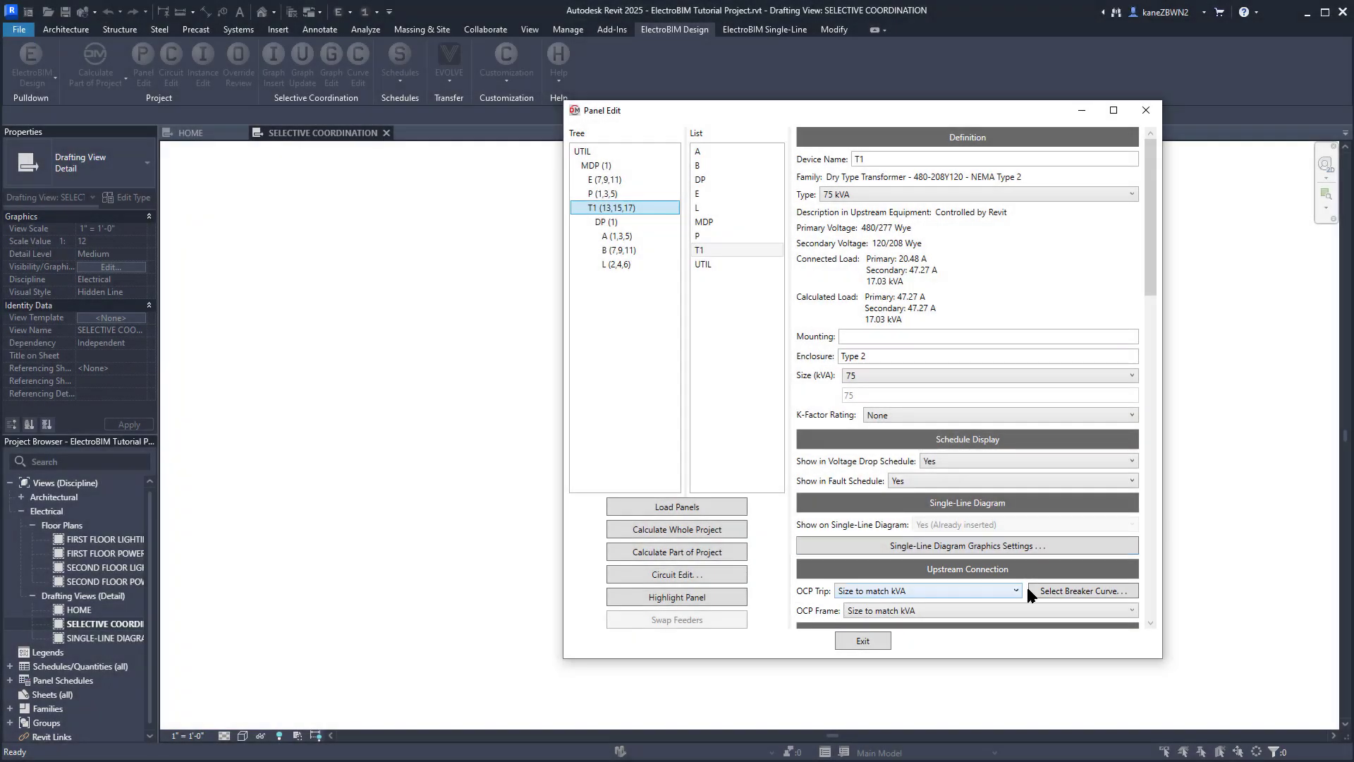
left_click(1049, 594)
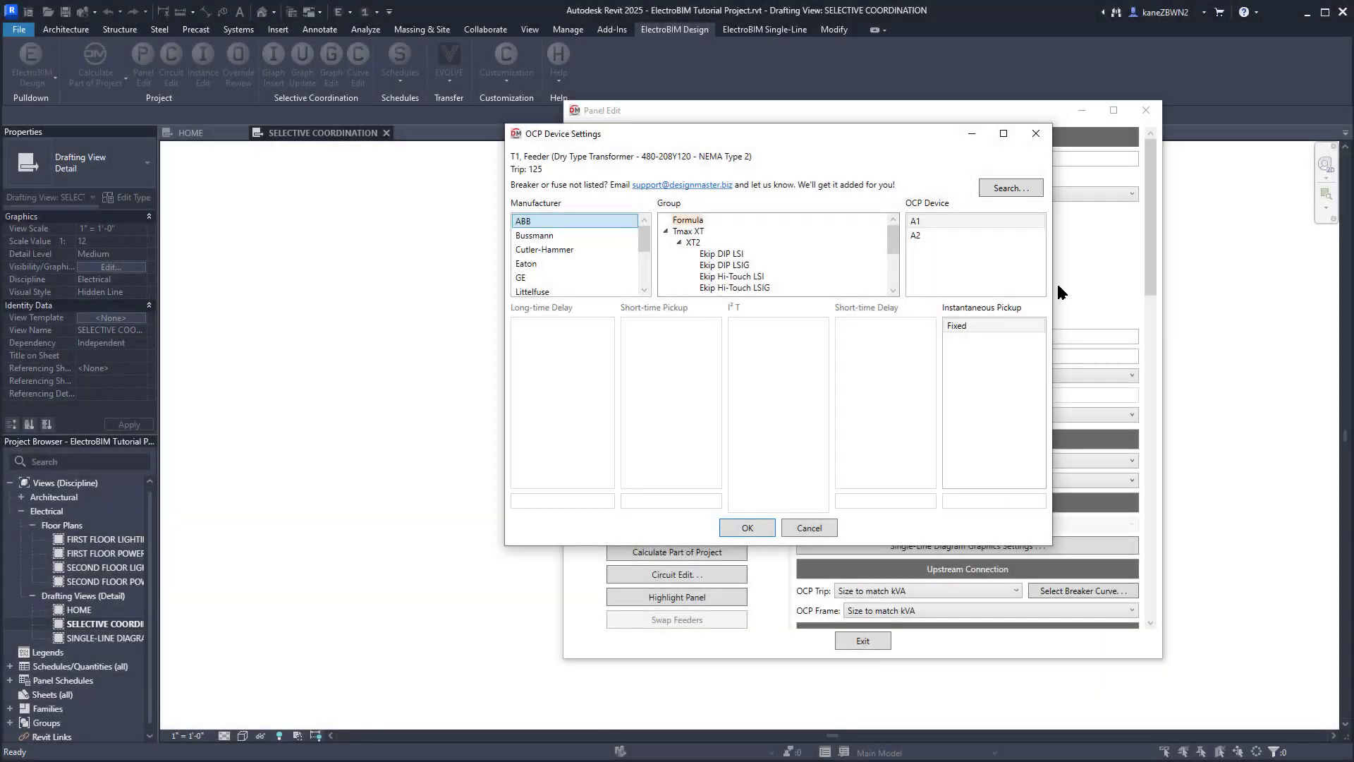
Search 'Eaton PDG thermal' and assign the Frame 1 PDG1 thermal-magnetic curve to T1's feeder
left_click(1024, 187)
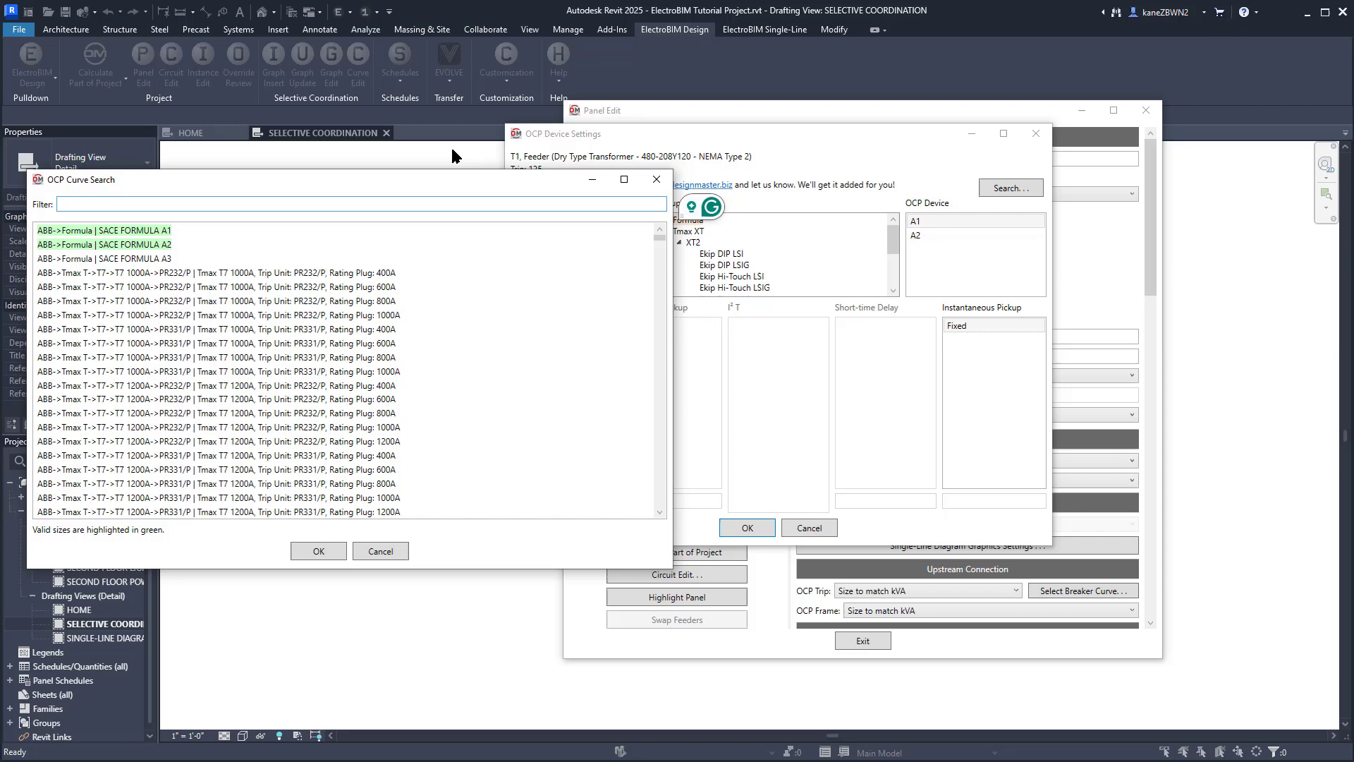
type("Eaton ")
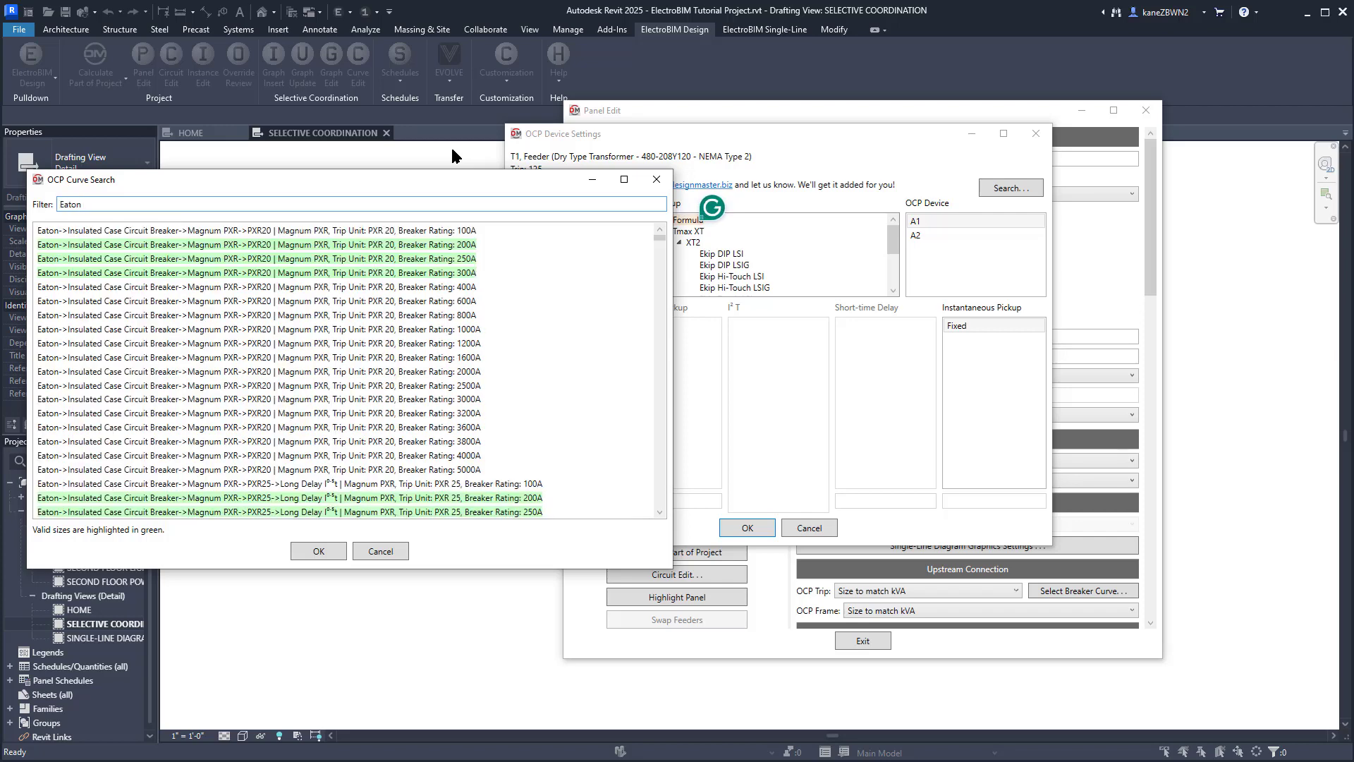
type("PDG")
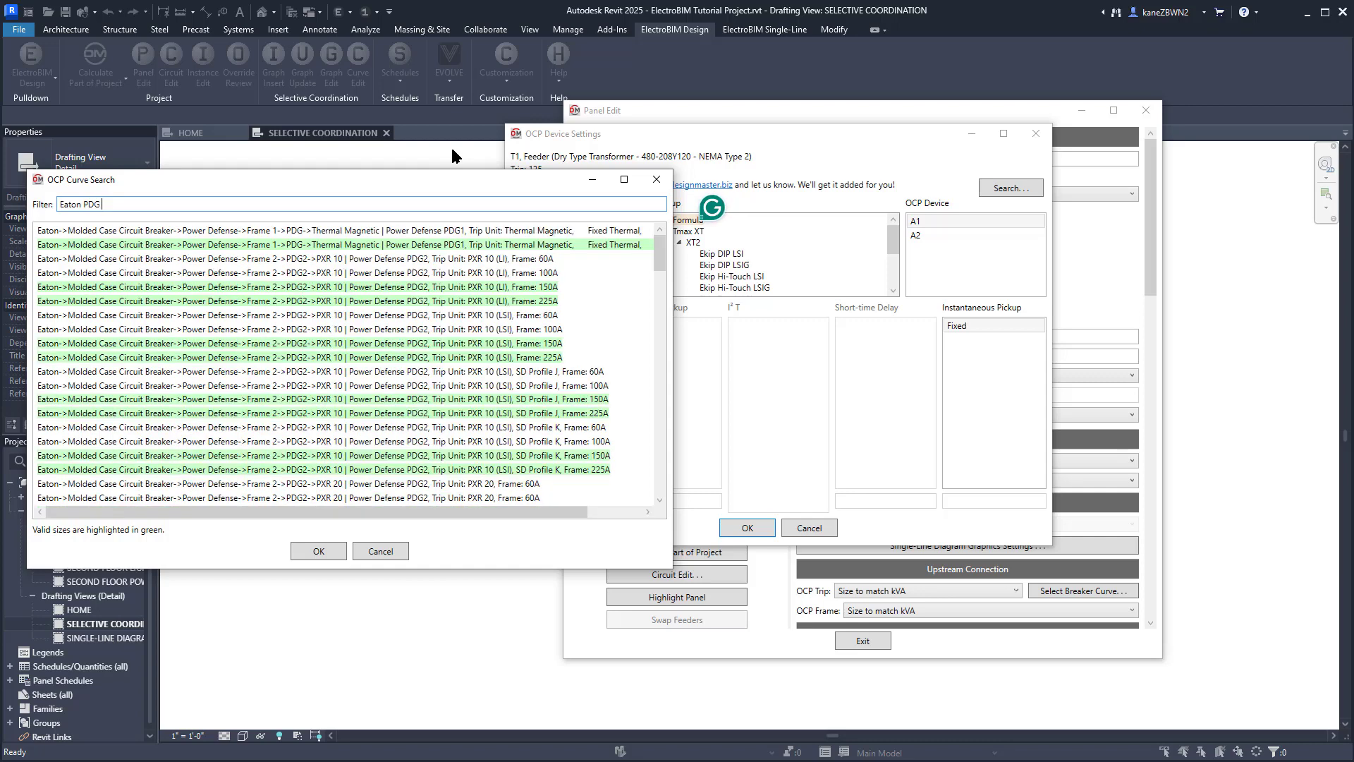
type(" thermal")
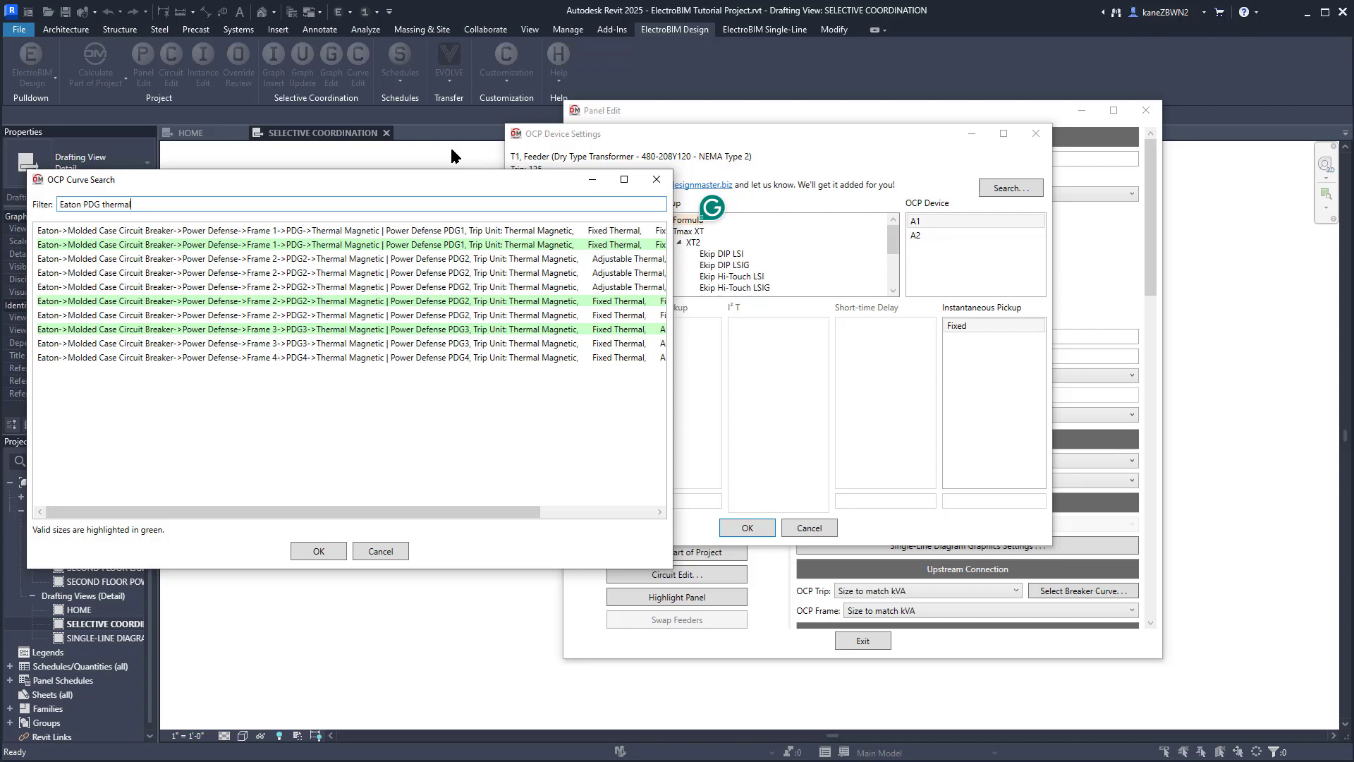
left_click(437, 246)
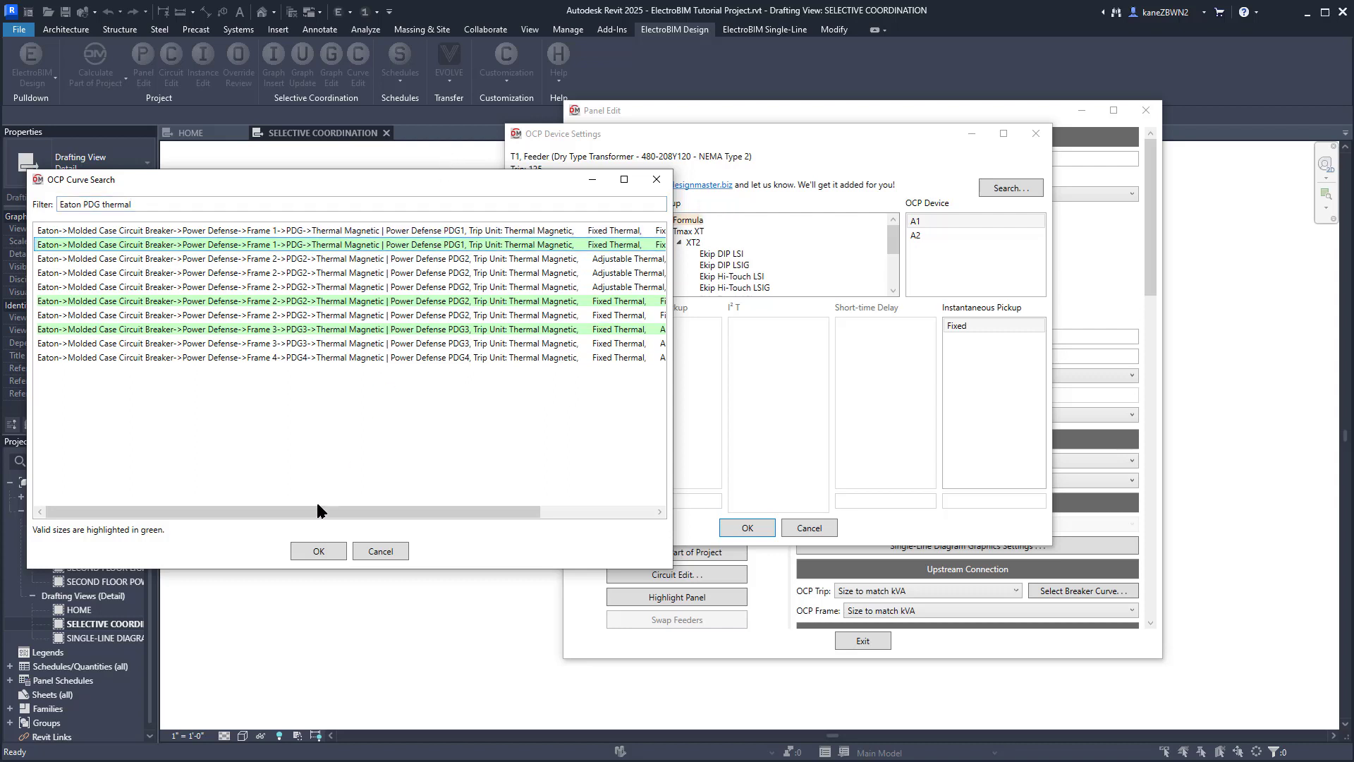
left_click(314, 550)
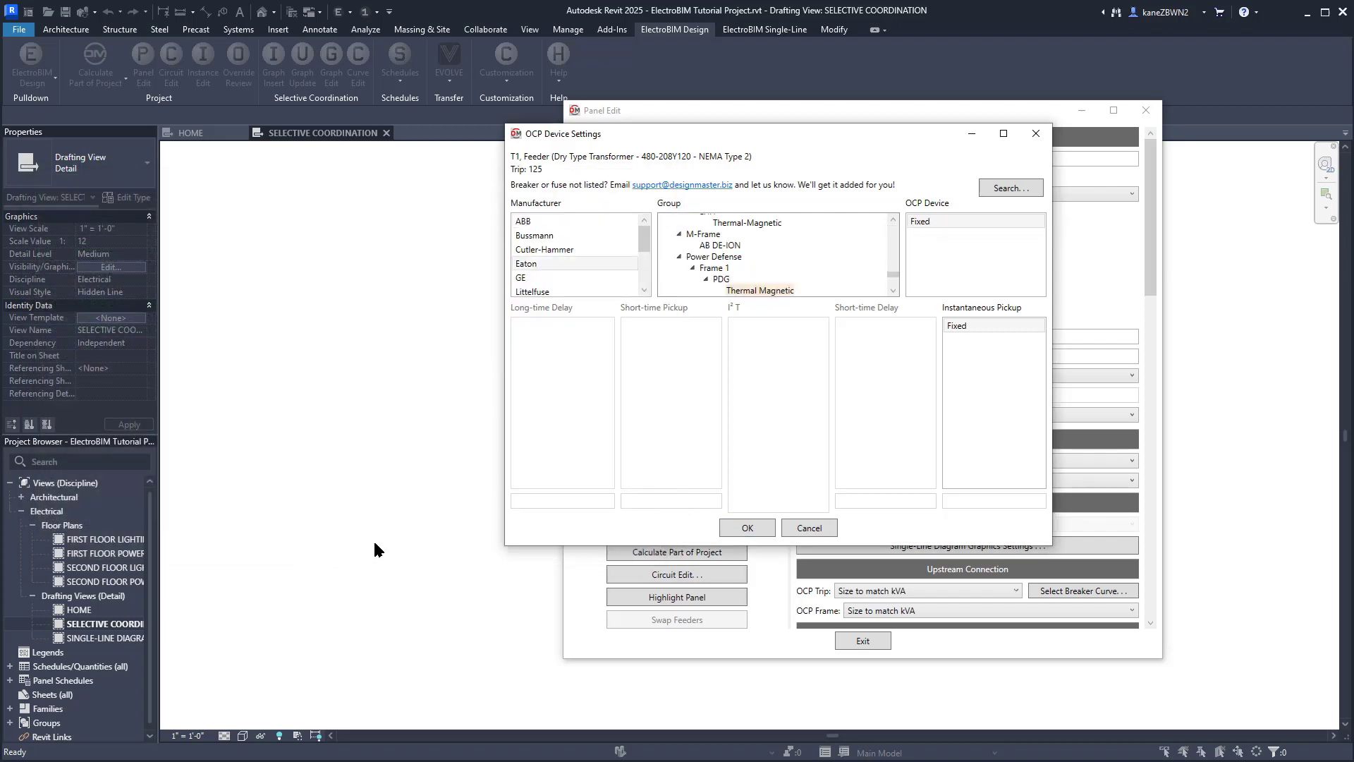
left_click(757, 529)
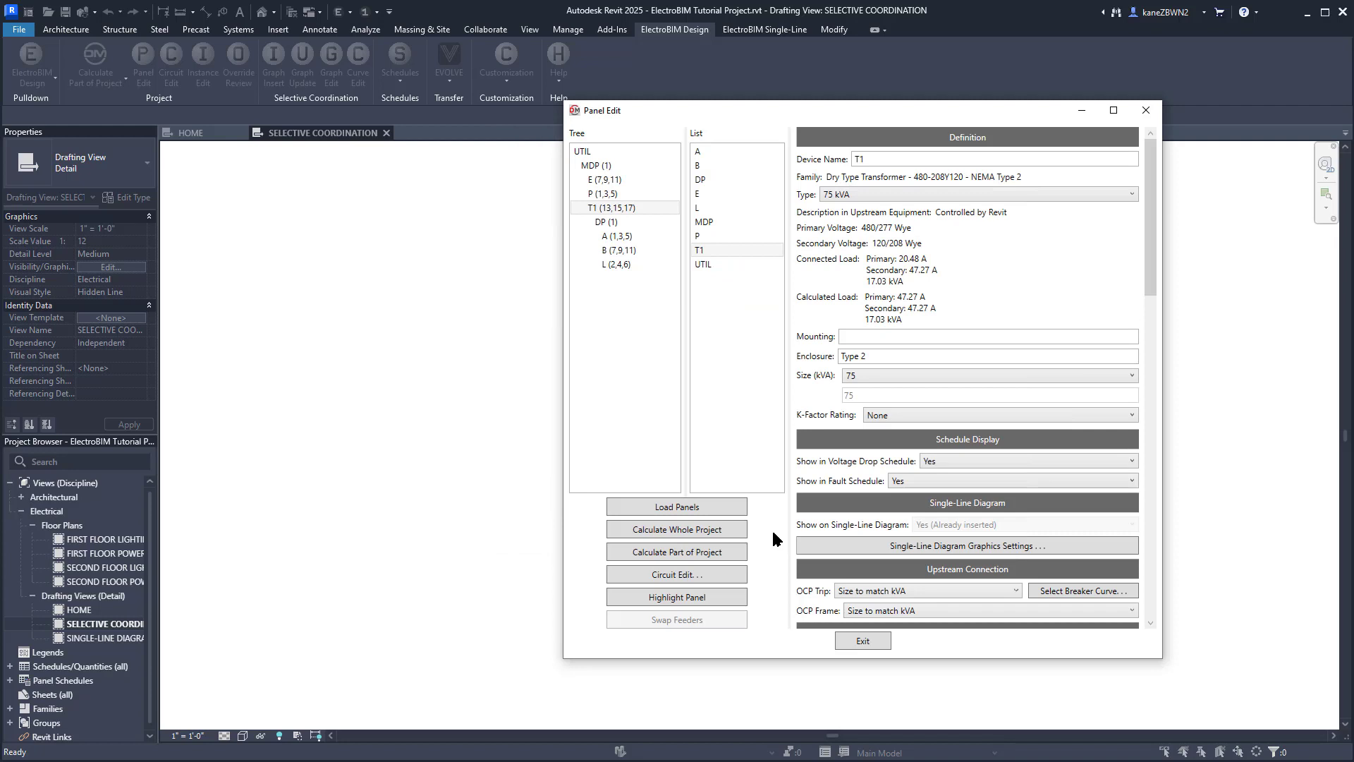
Search 'Eaton PDC3 400A' and assign the PDC3 PXR 10 (LI) 400A curve to panel DP's main disconnect
left_click(632, 221)
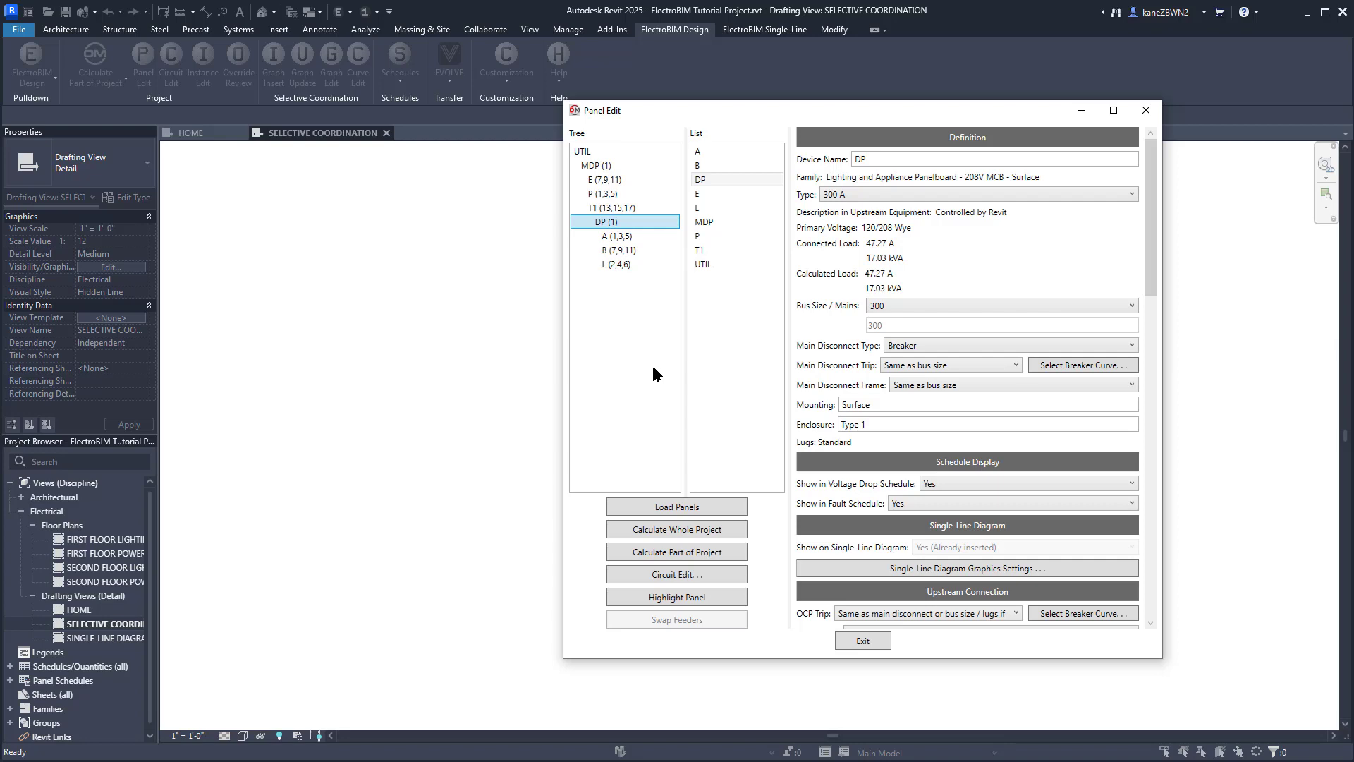
left_click(1063, 366)
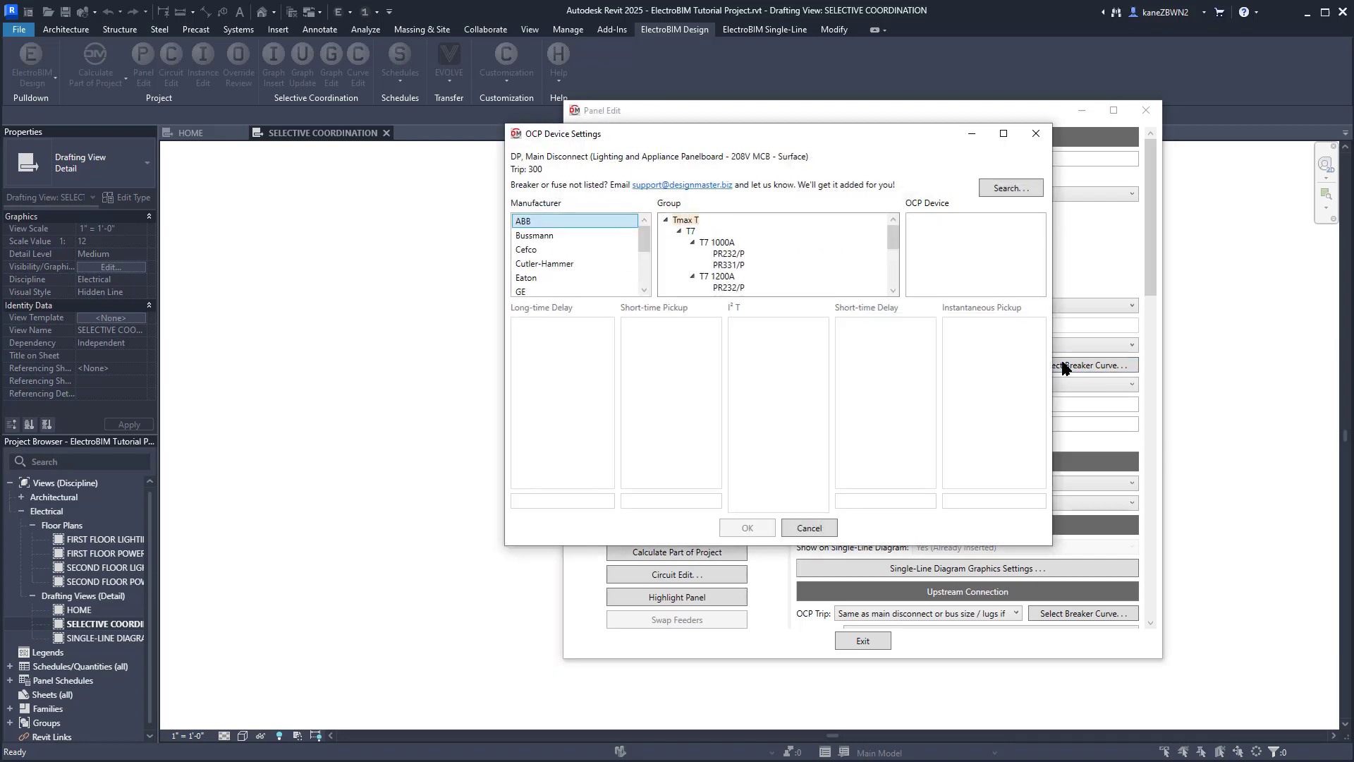
left_click(1017, 189)
type("Eaton")
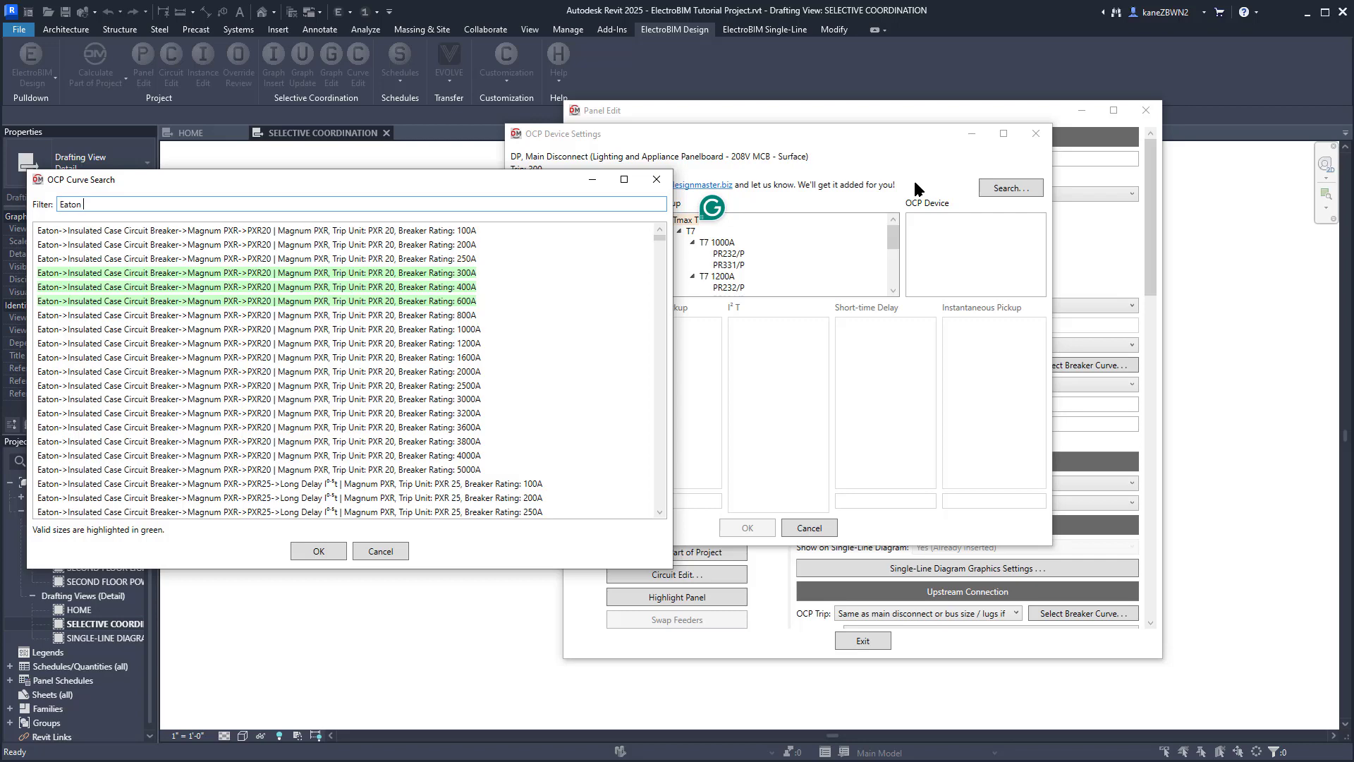
type(" PDC3")
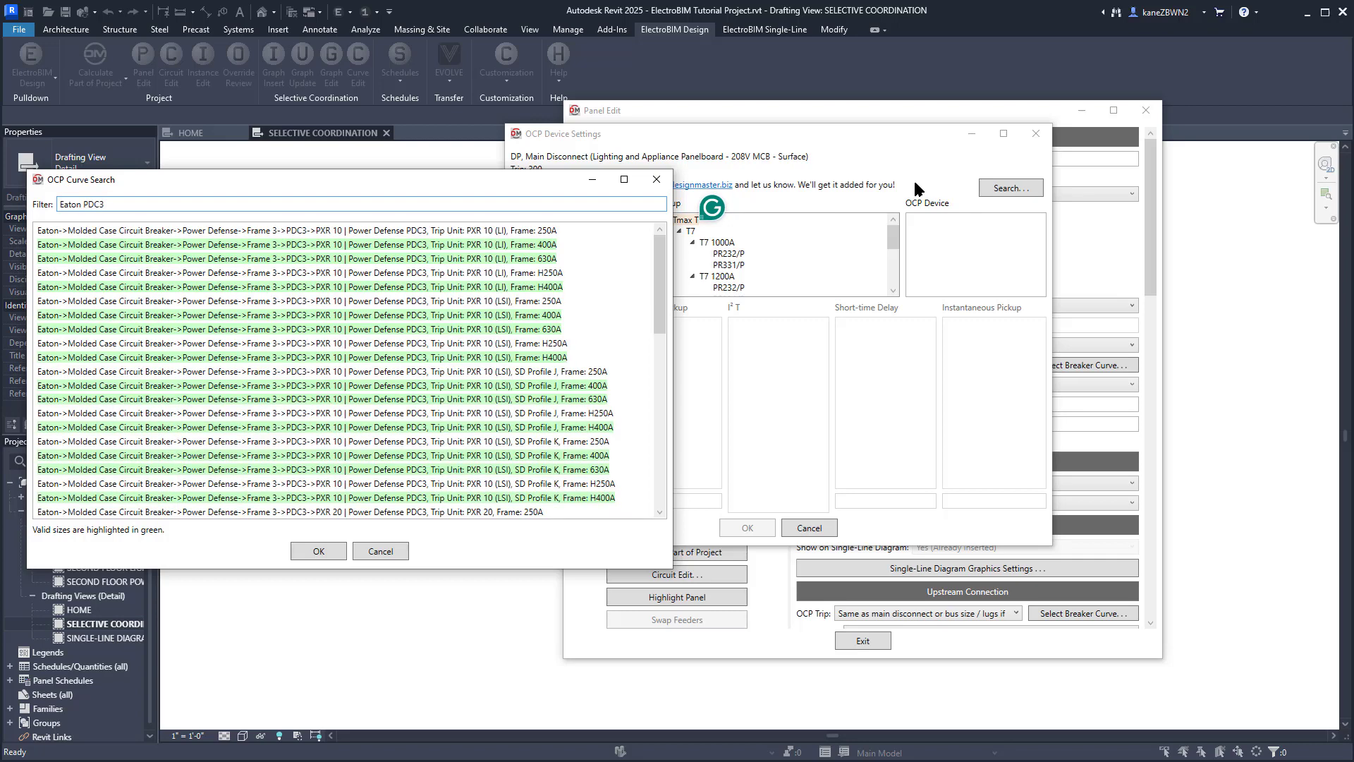
type(" 400A")
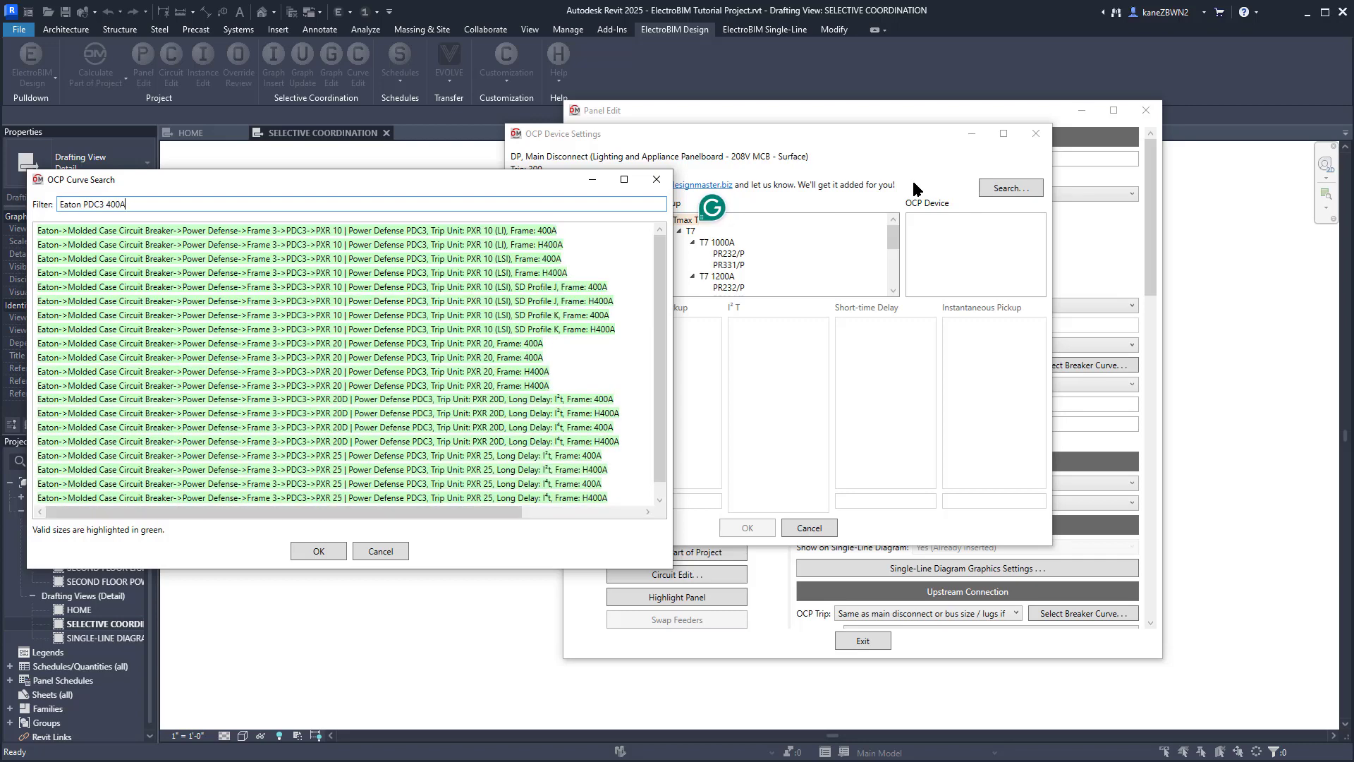
left_click(468, 233)
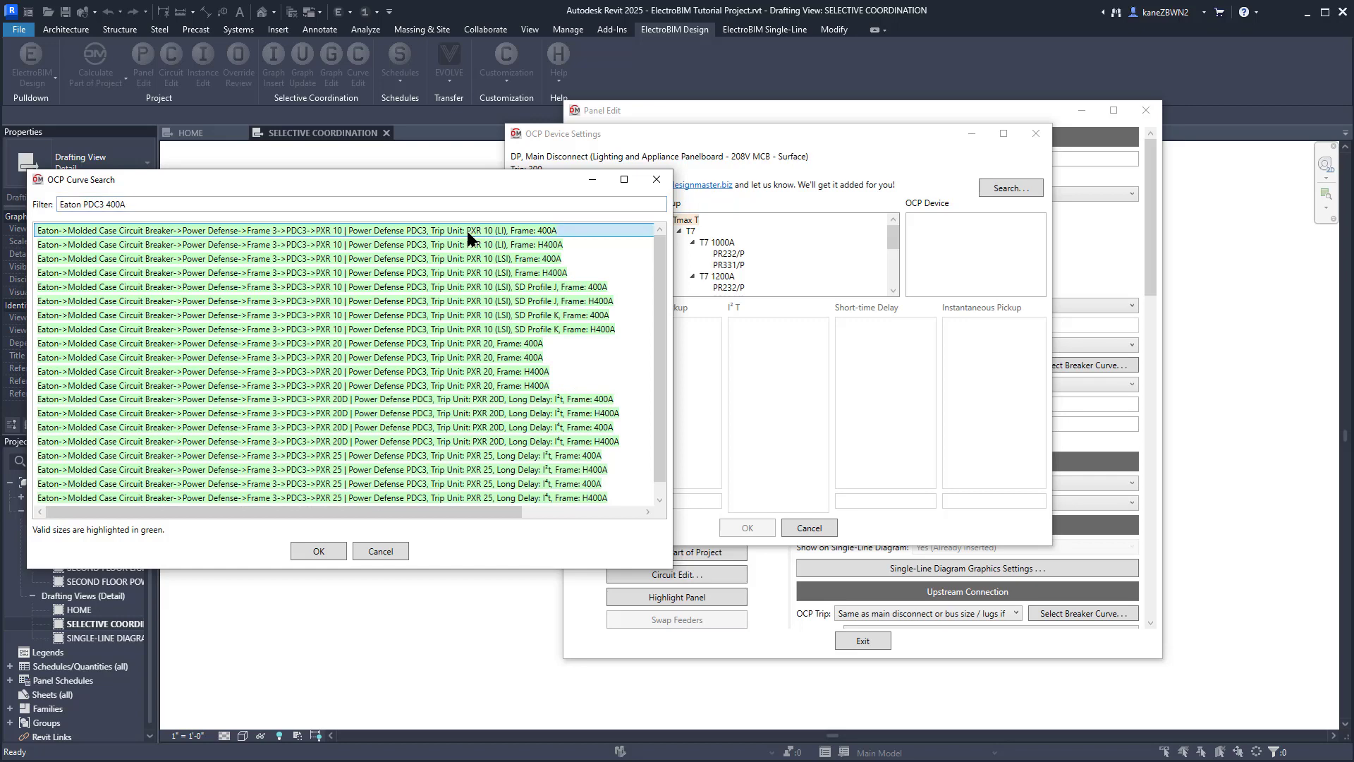
left_click(317, 551)
left_click(748, 528)
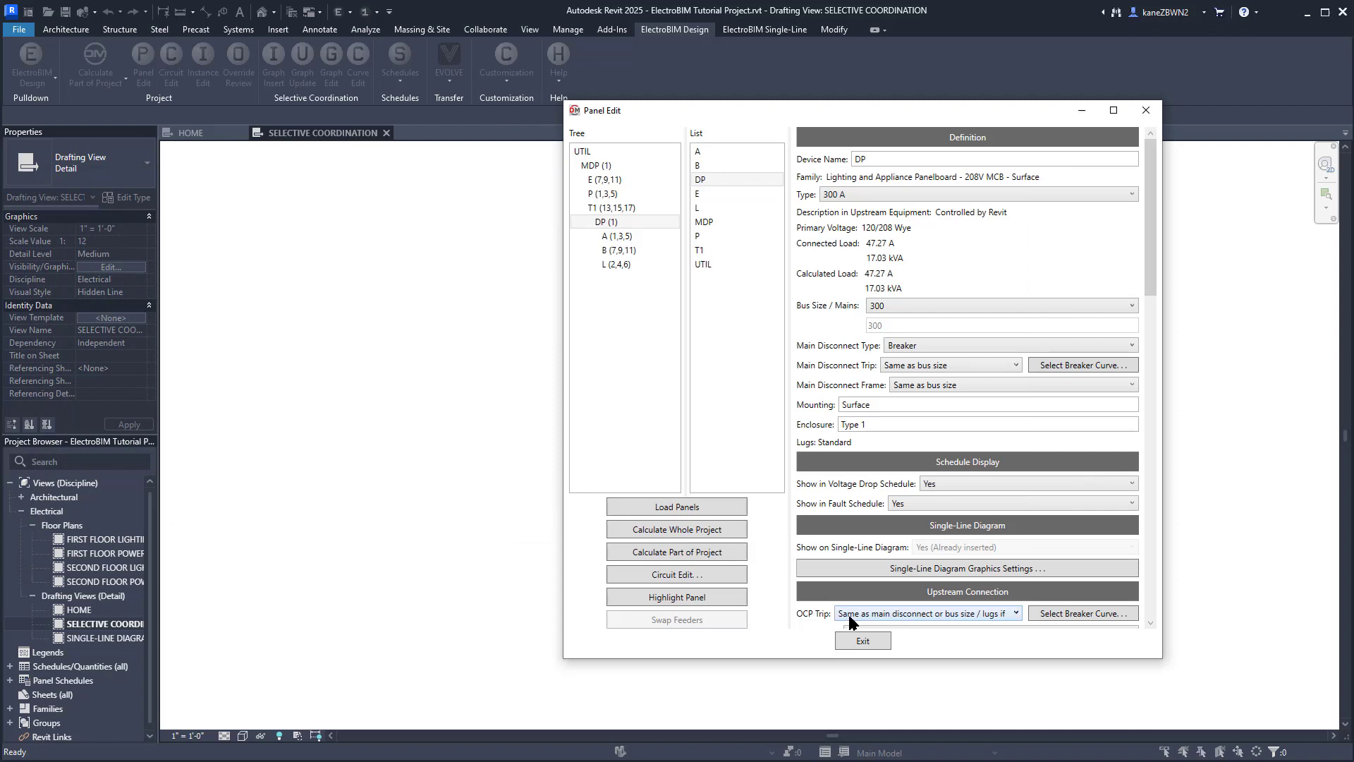
Exit Panel Edit, insert a coordination graph, and add T1's feeder and panel DP (1) curves
left_click(860, 639)
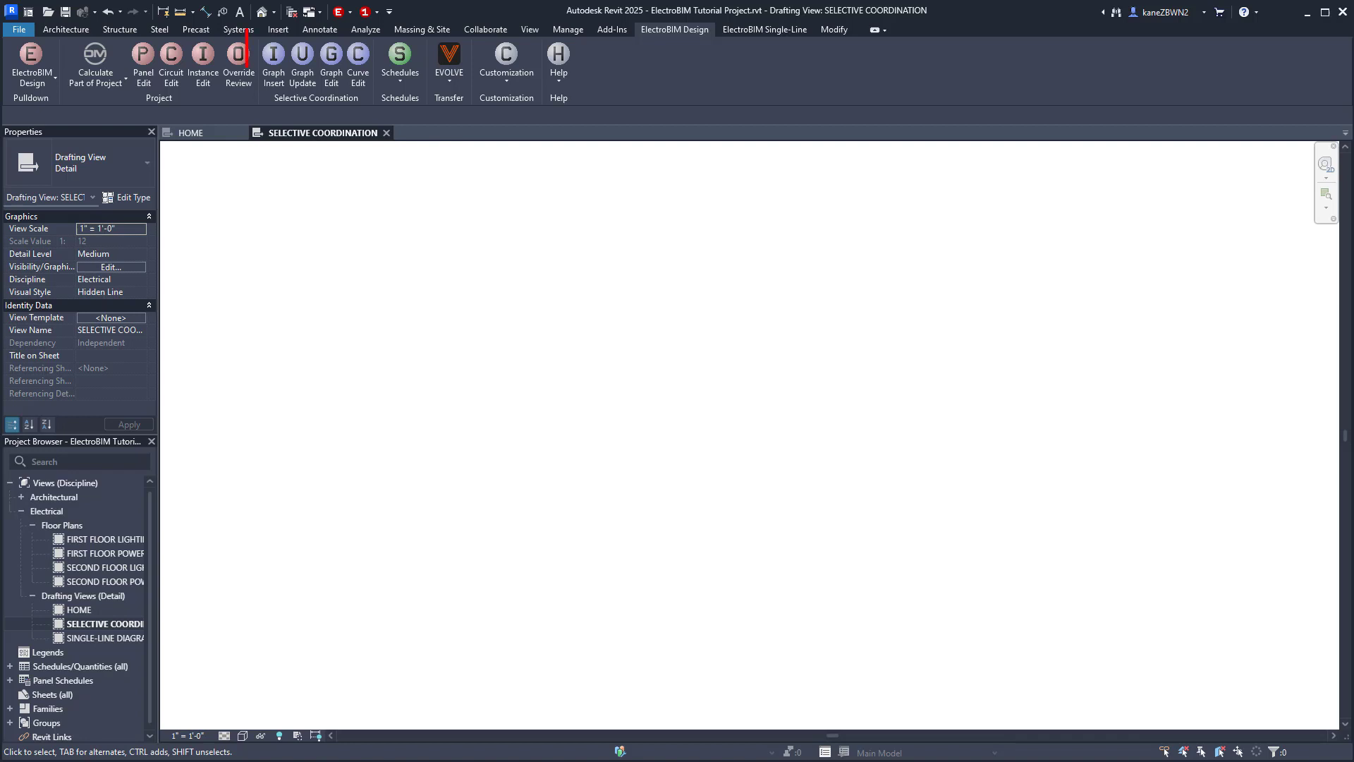
left_click(274, 60)
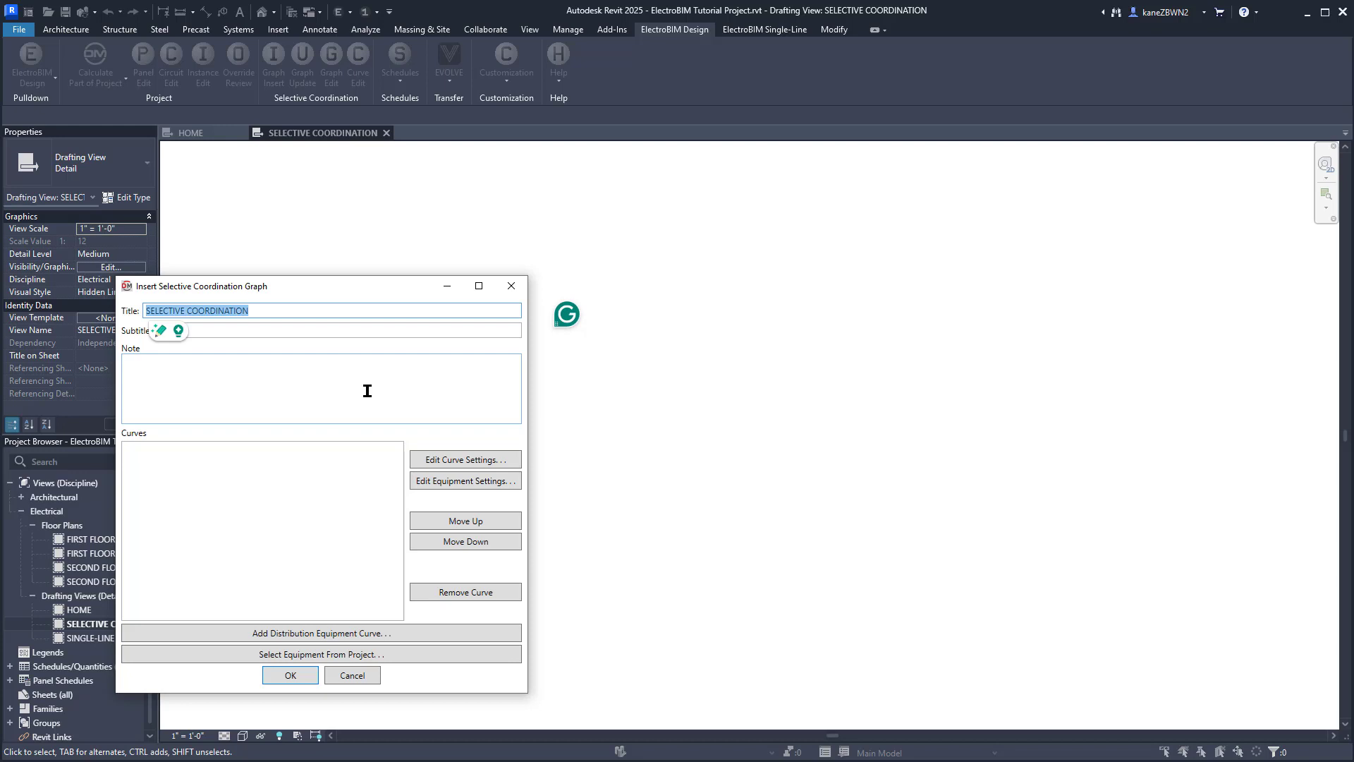
left_click(340, 633)
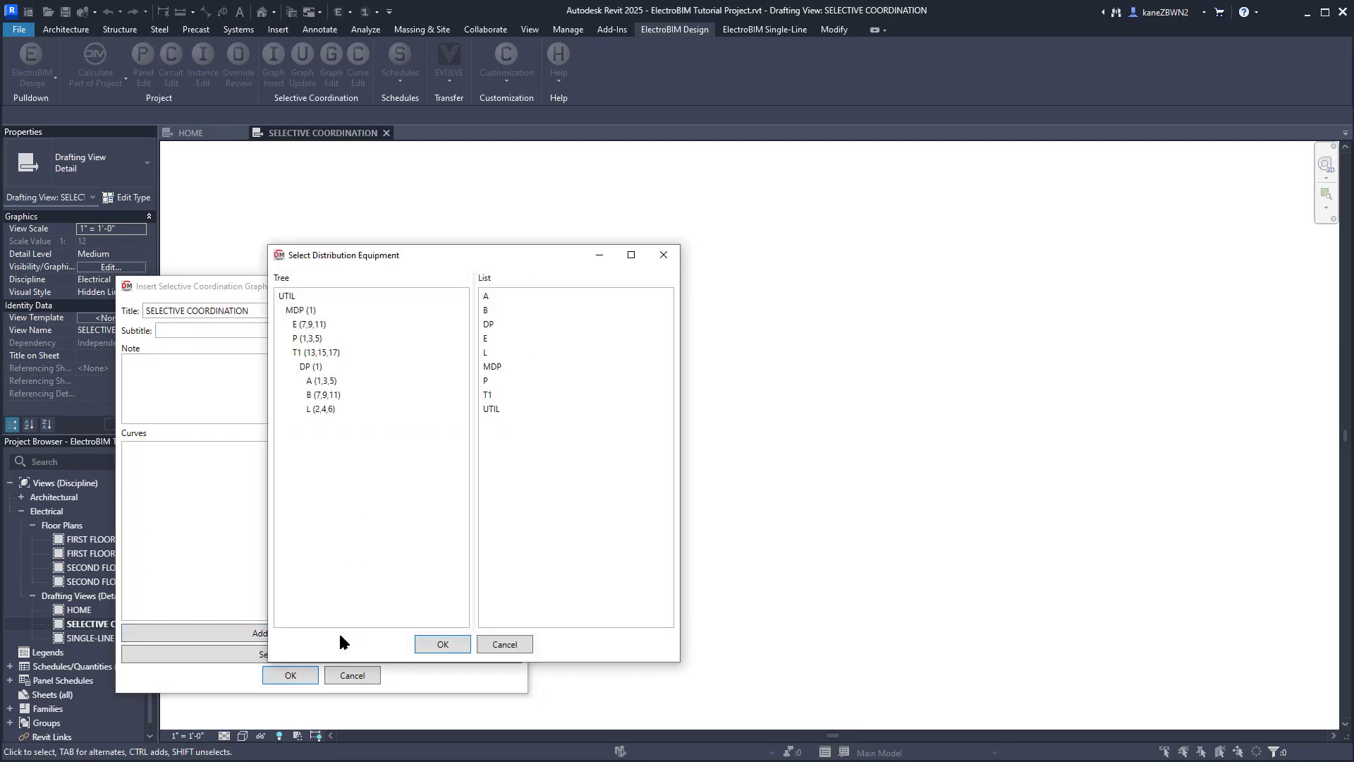
double_click(310, 351)
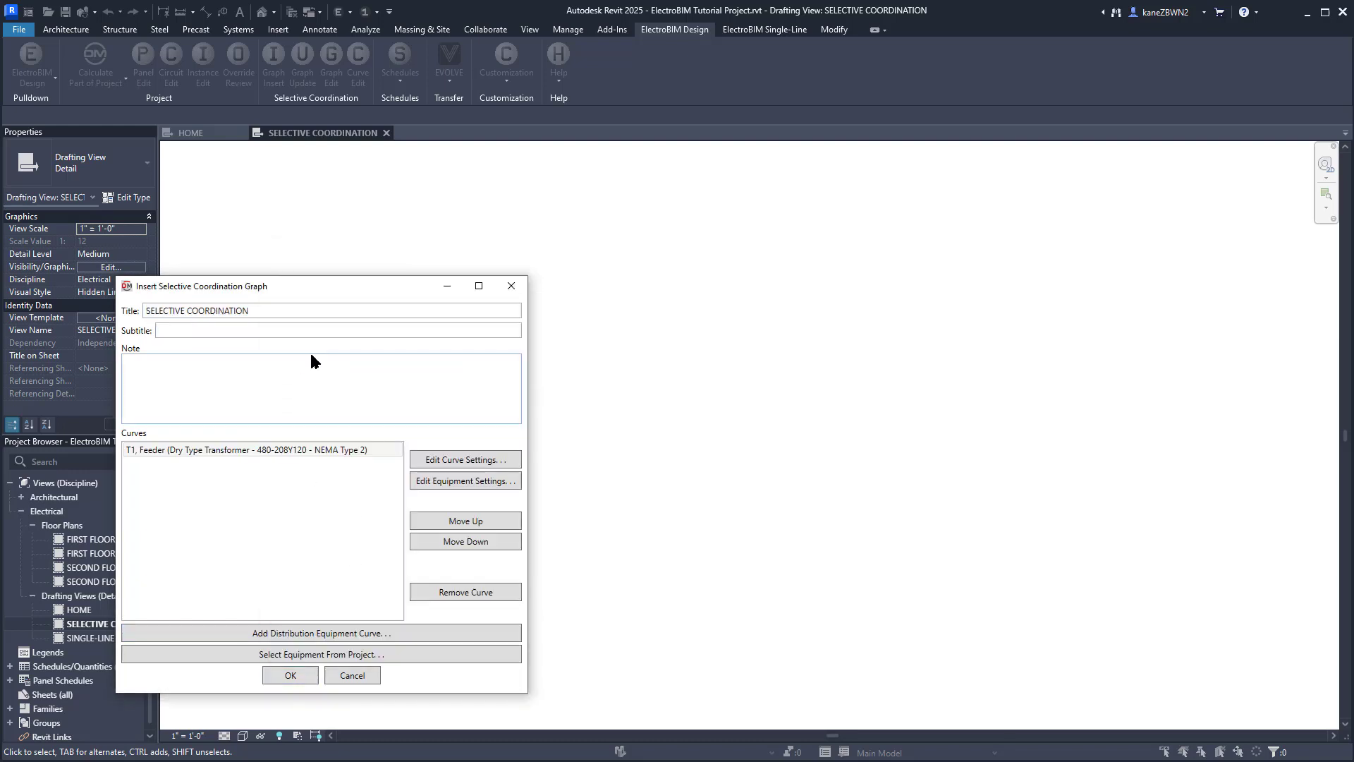
left_click(279, 631)
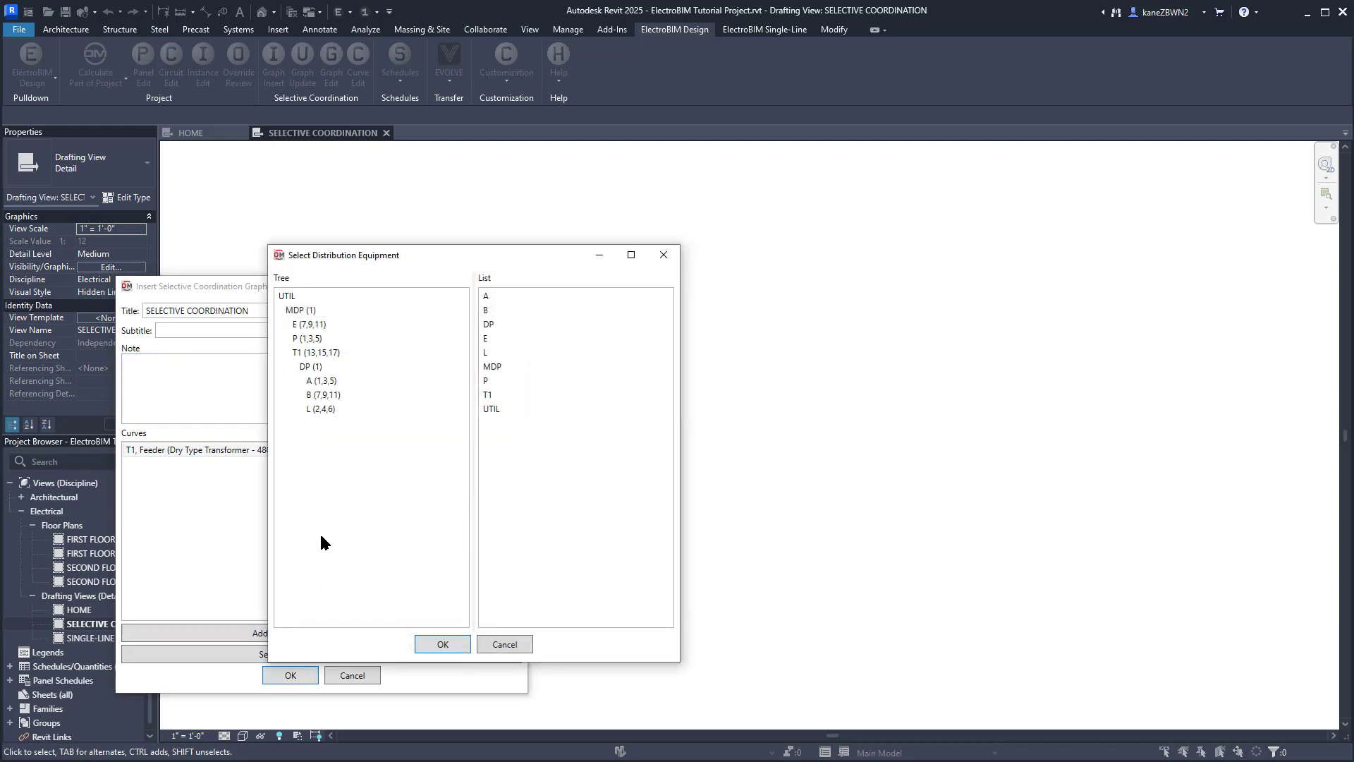
double_click(311, 366)
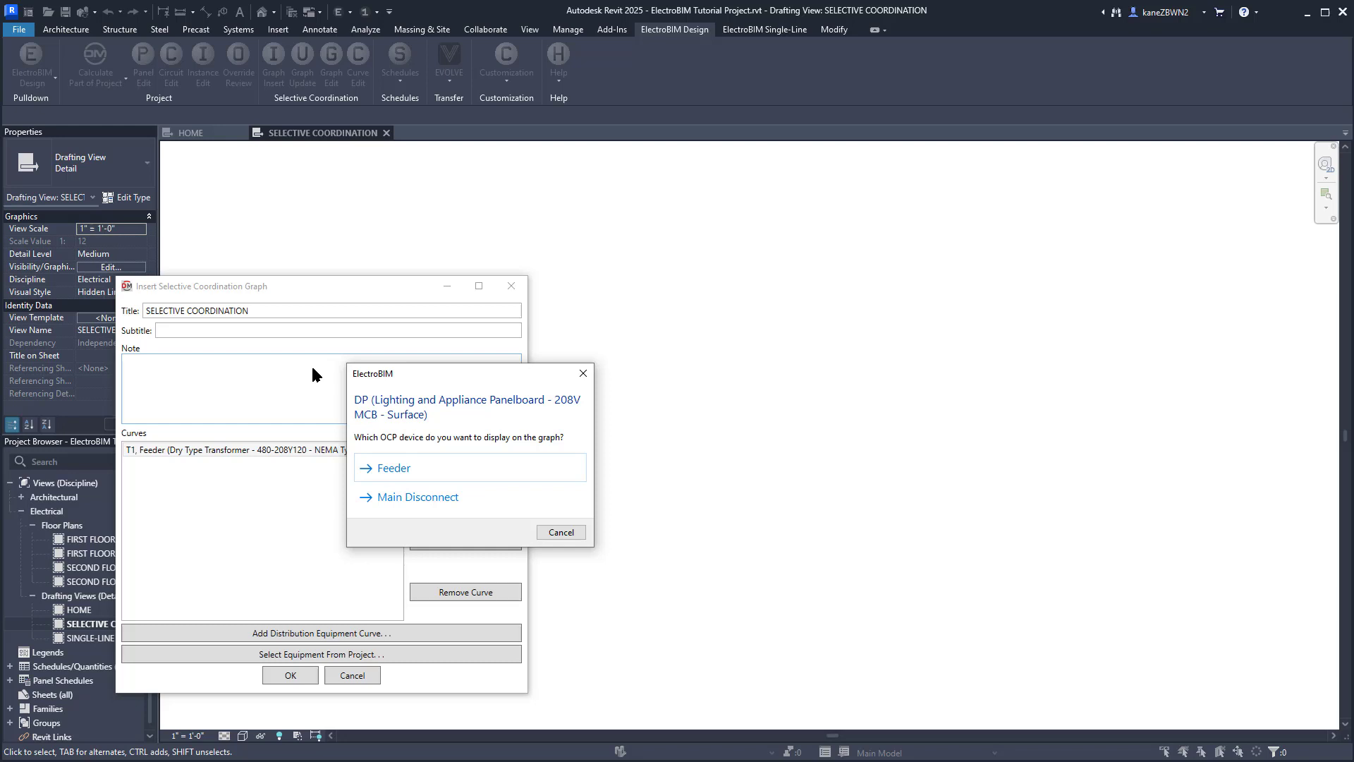
Add DP's Main Disconnect curve, place the graph in the drafting view, and zoom to fit
left_click(418, 497)
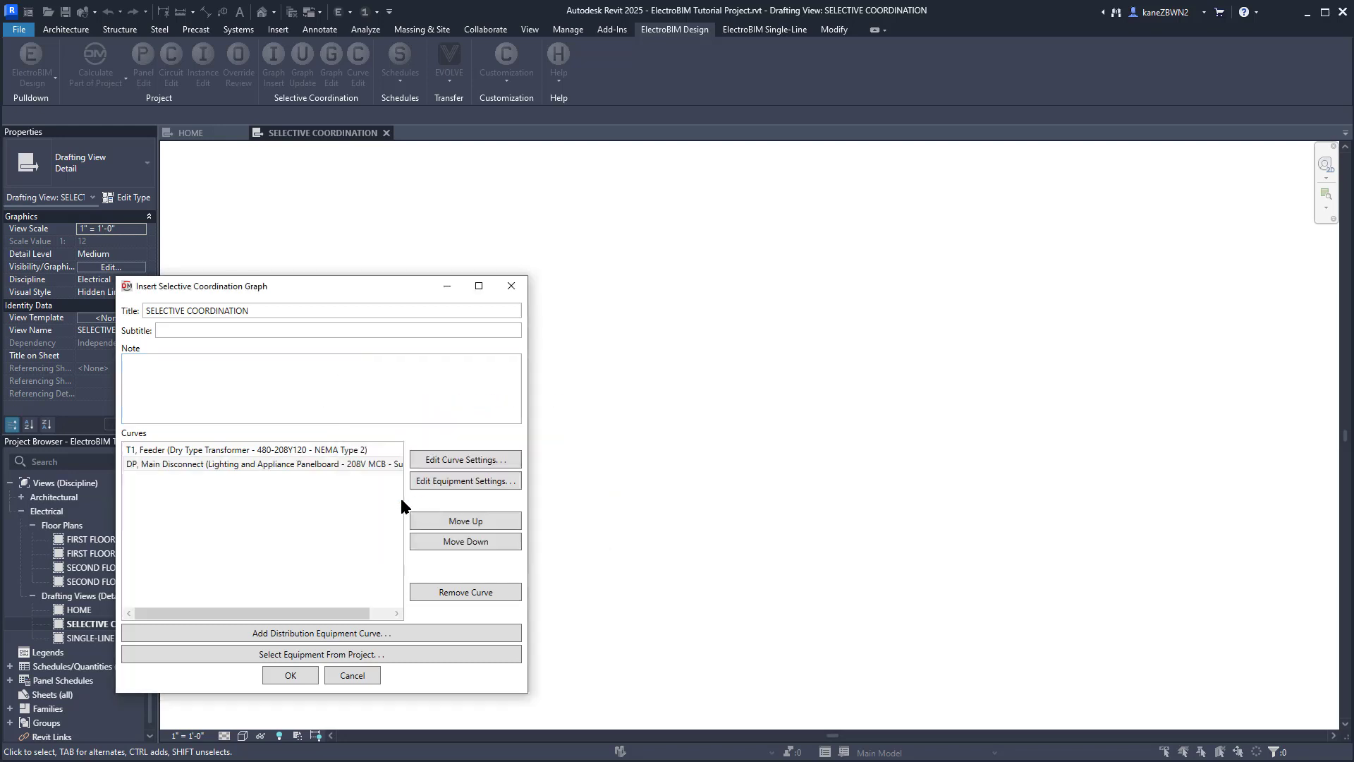
left_click(290, 675)
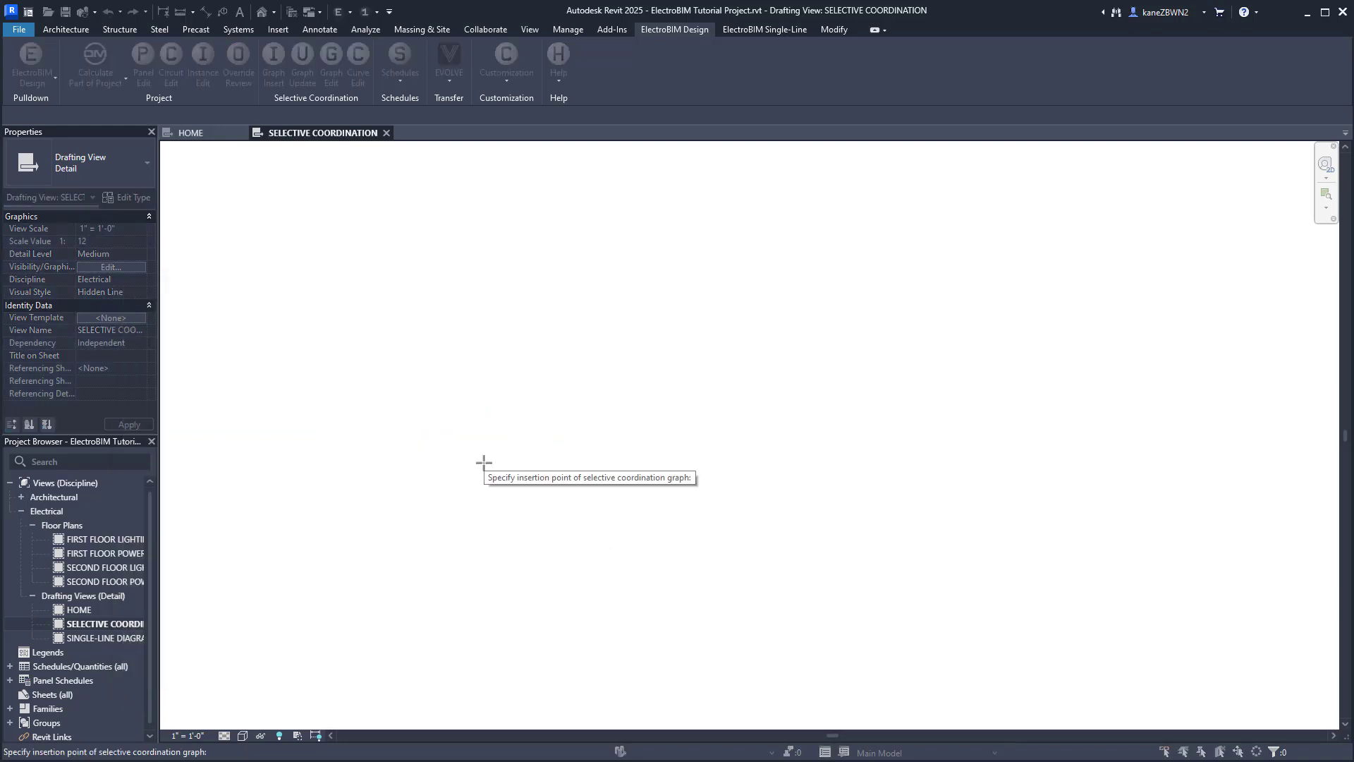
left_click(620, 188)
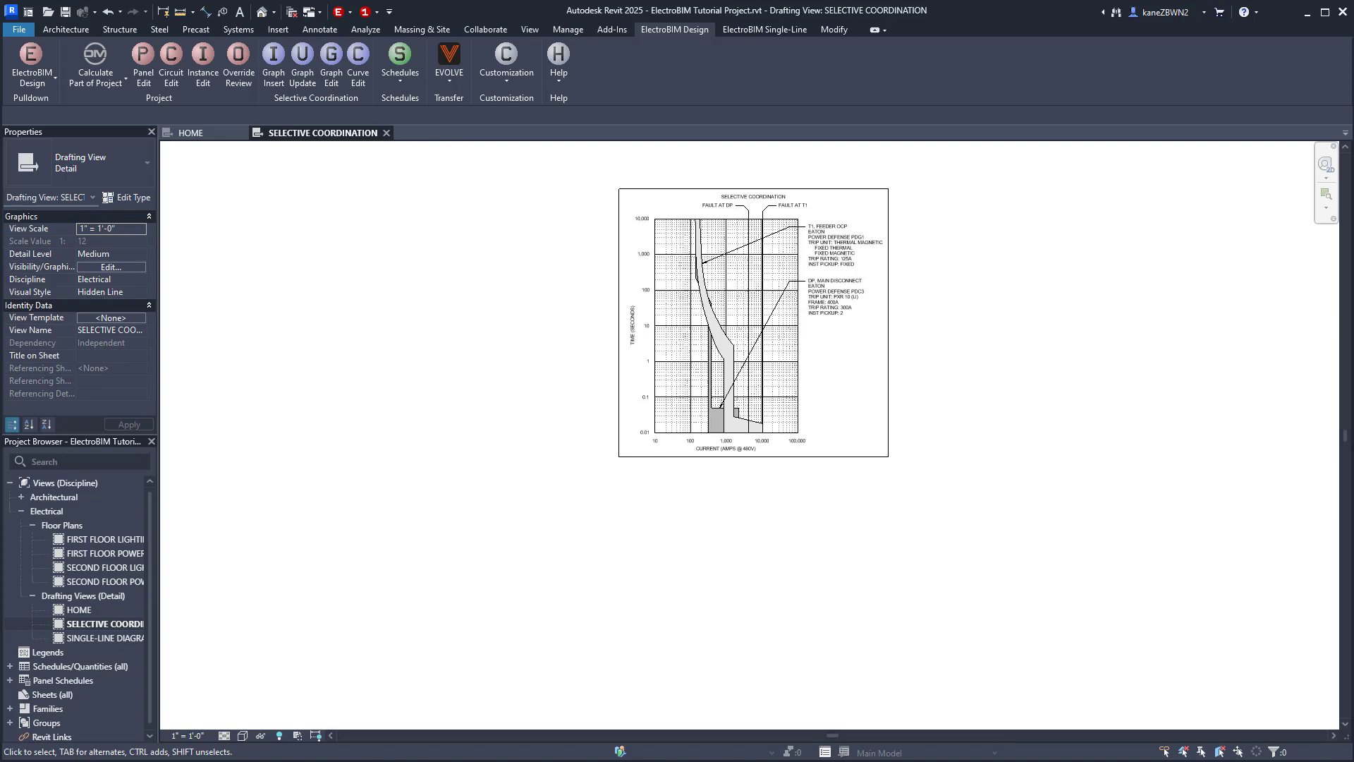
key("z")
key("f")
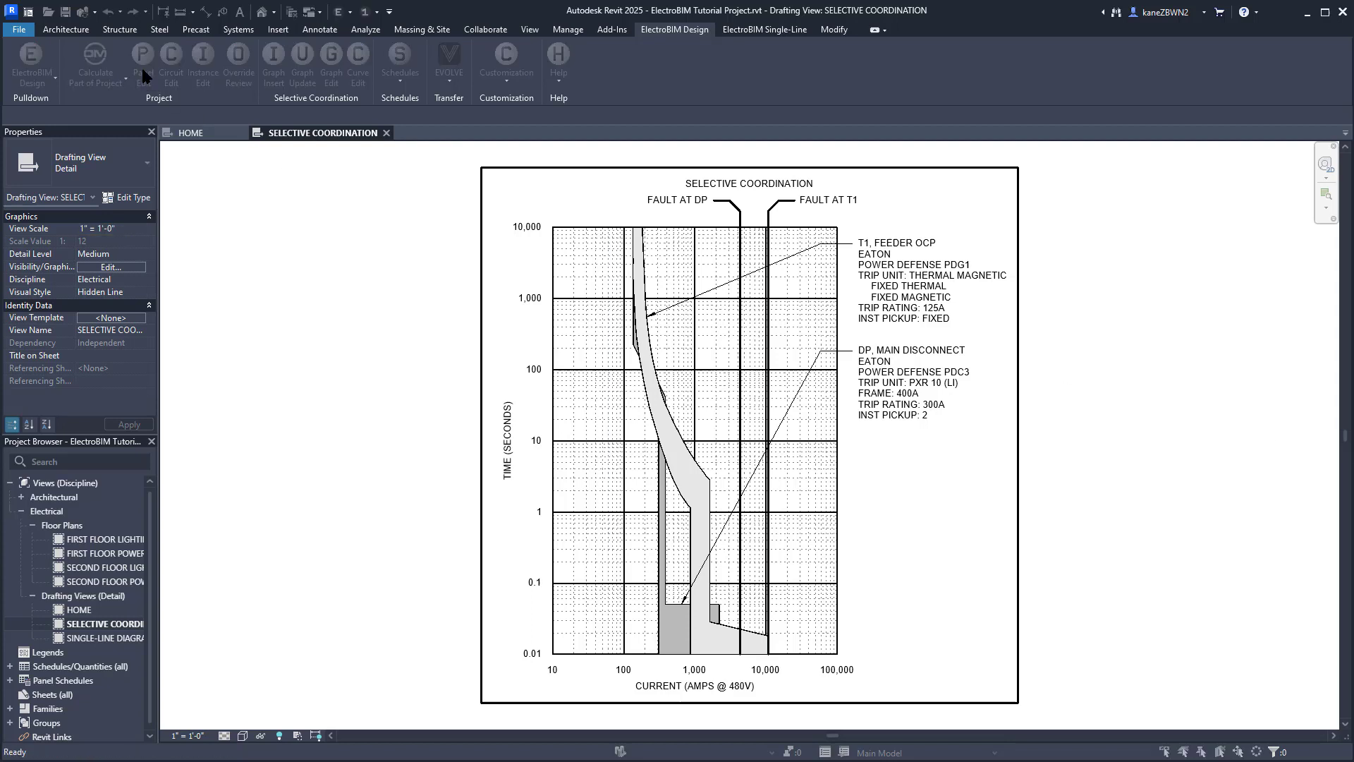
Set DP's main disconnect trip to 250 A with a PXR 20 trip unit, then exit Panel Edit
left_click(449, 53)
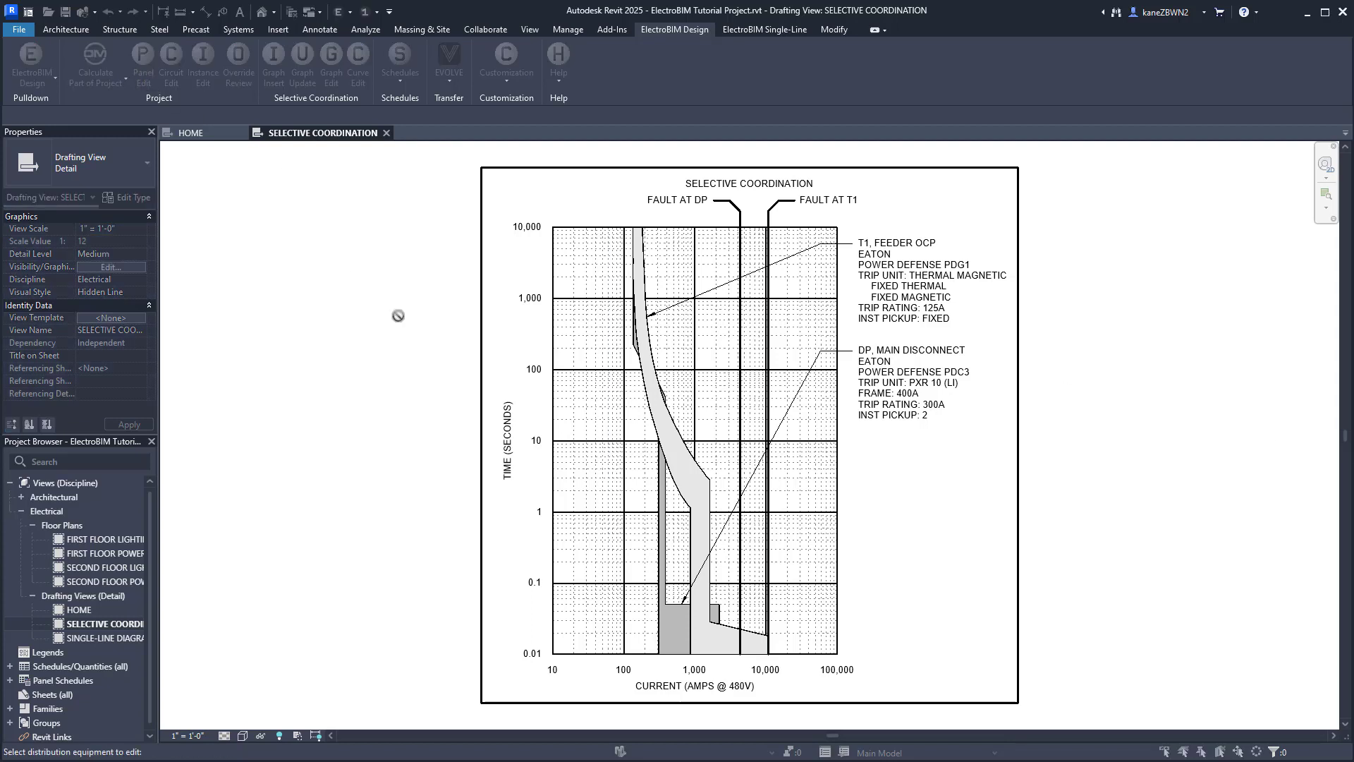
left_click(677, 622)
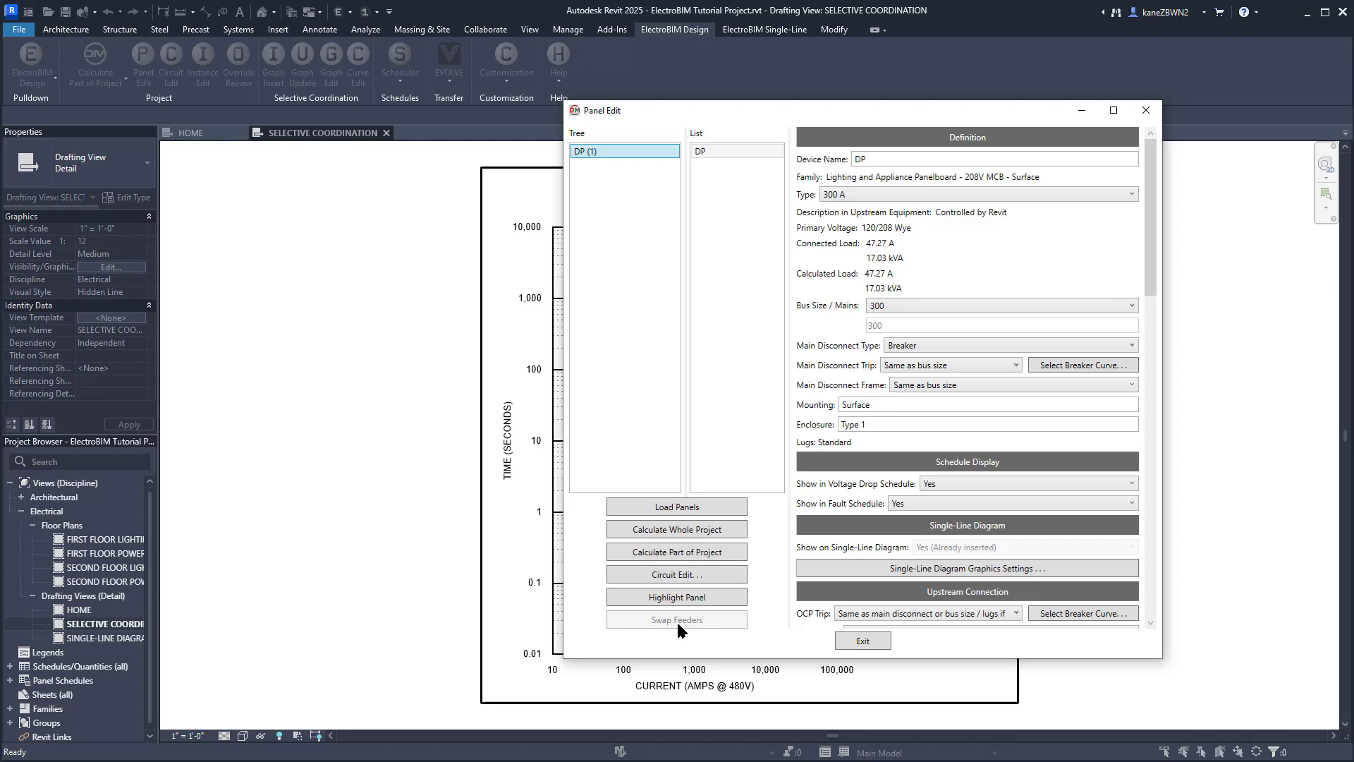
left_click(979, 364)
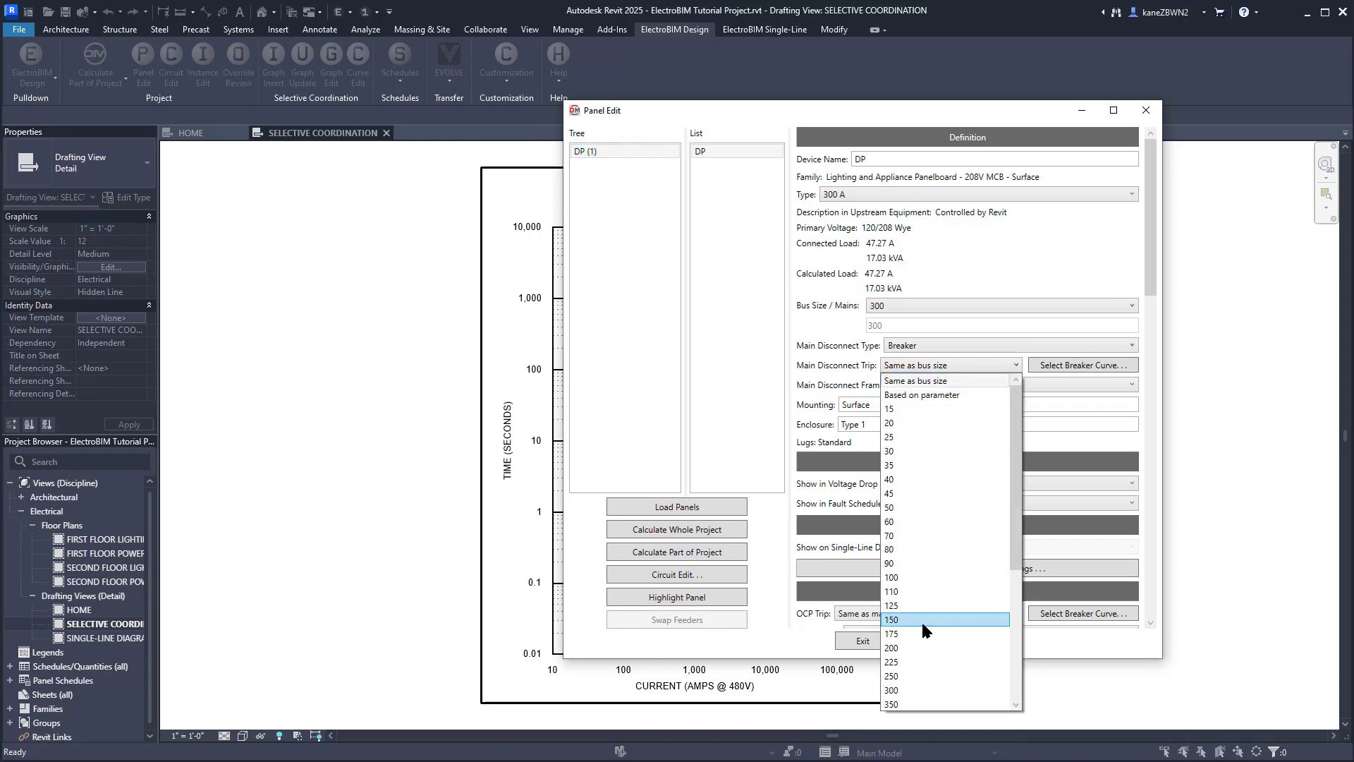
left_click(899, 673)
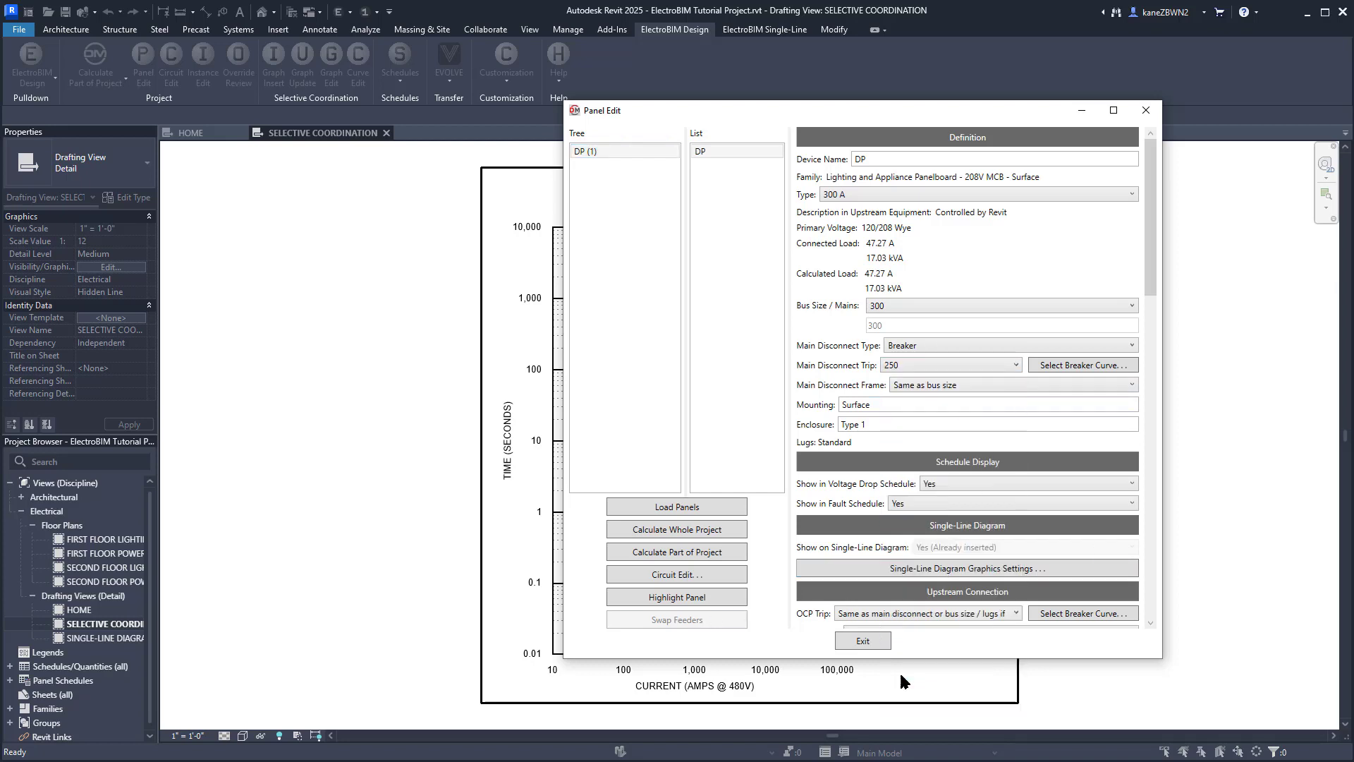
left_click(1075, 365)
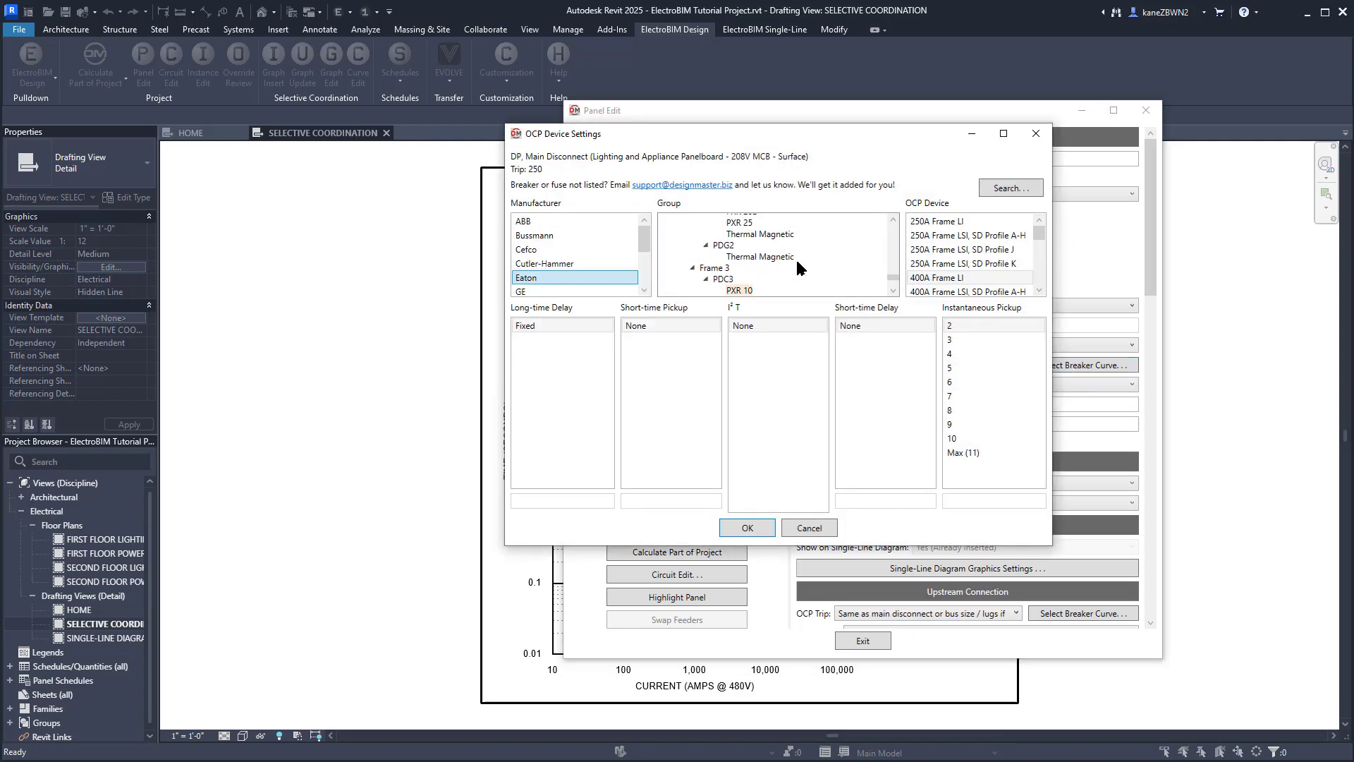
scroll(804, 268, "up", 1)
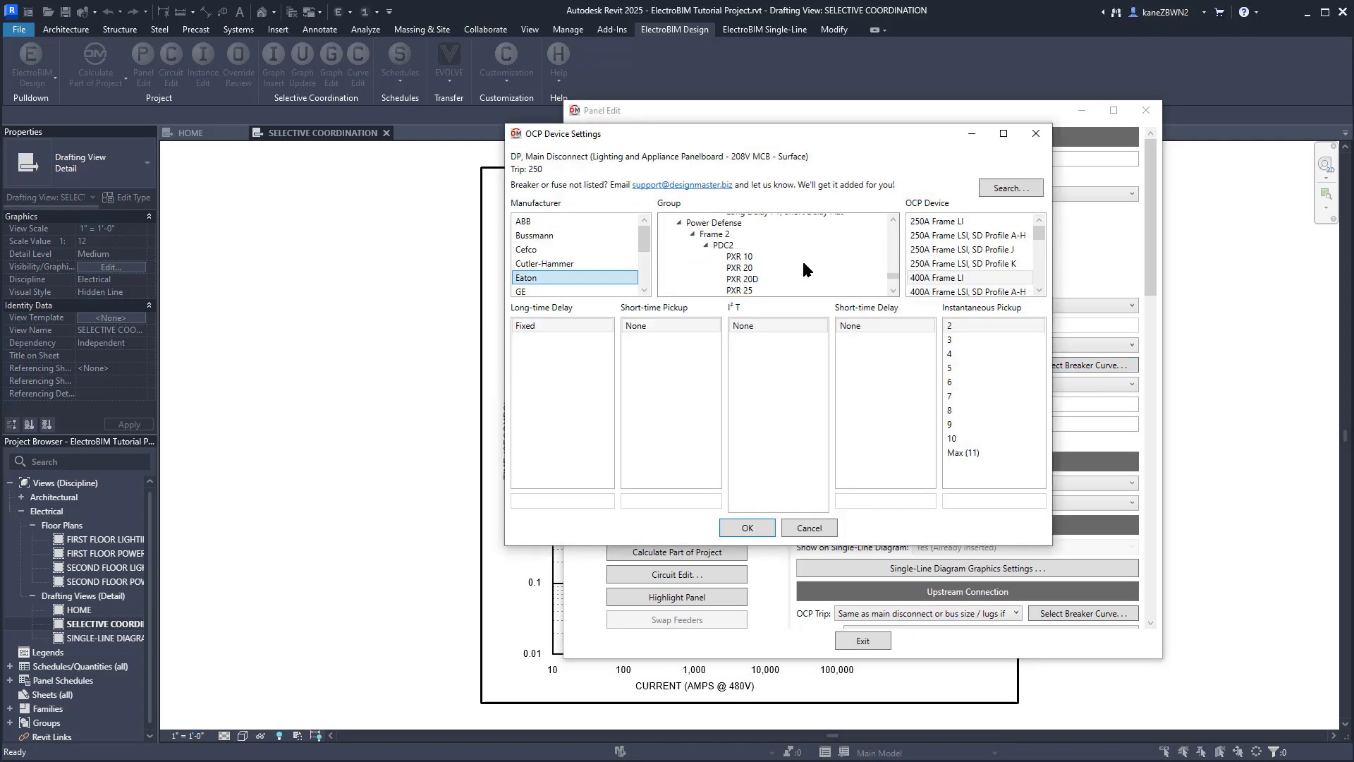
left_click(746, 269)
left_click(748, 528)
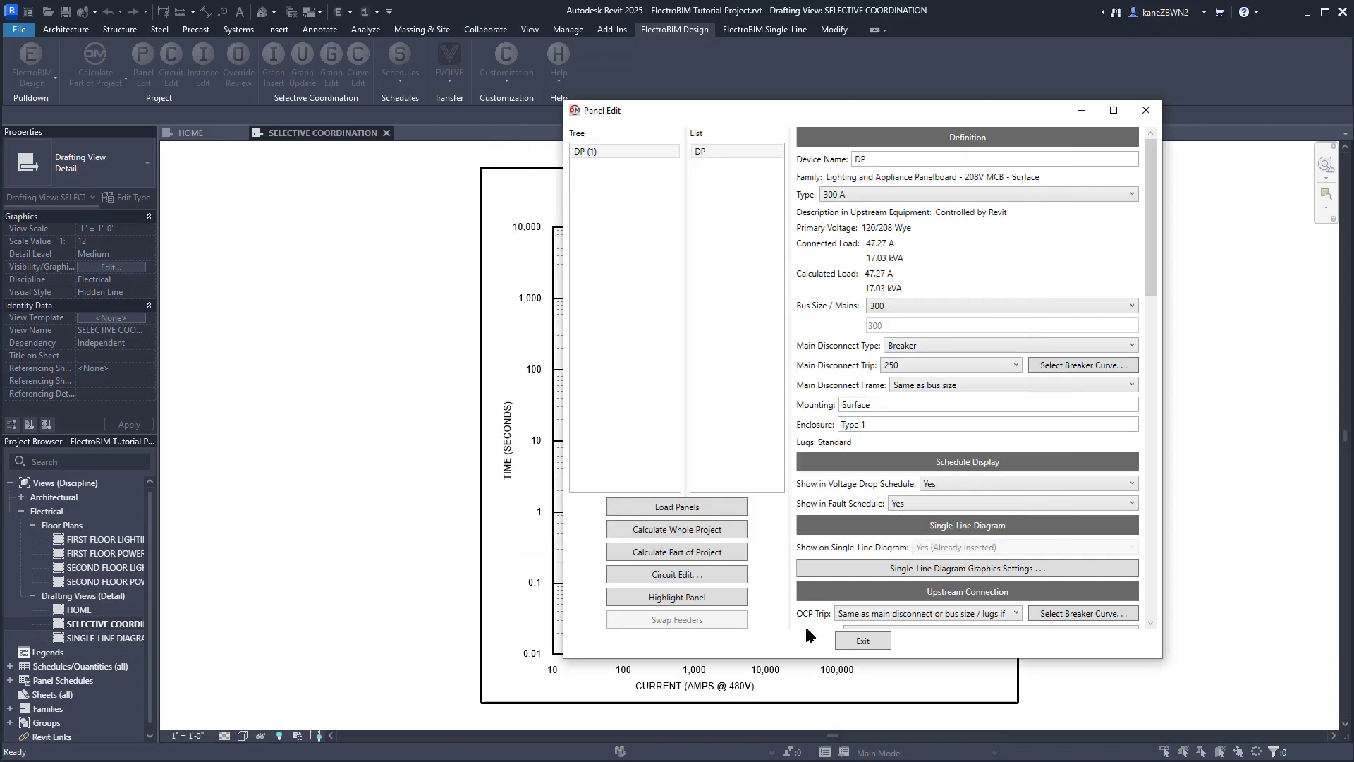
left_click(872, 637)
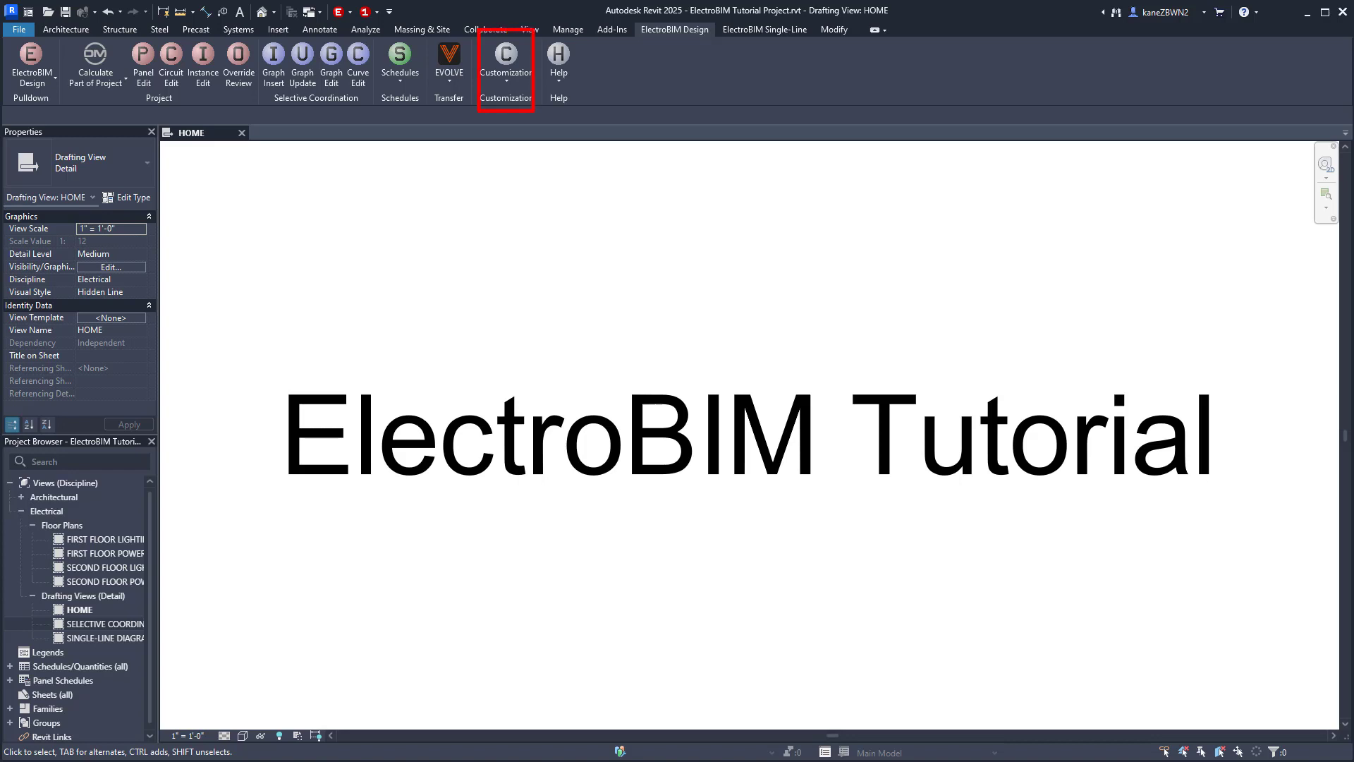
Show the Customization dropdown on the ElectroBIM Design tab
left_click(507, 60)
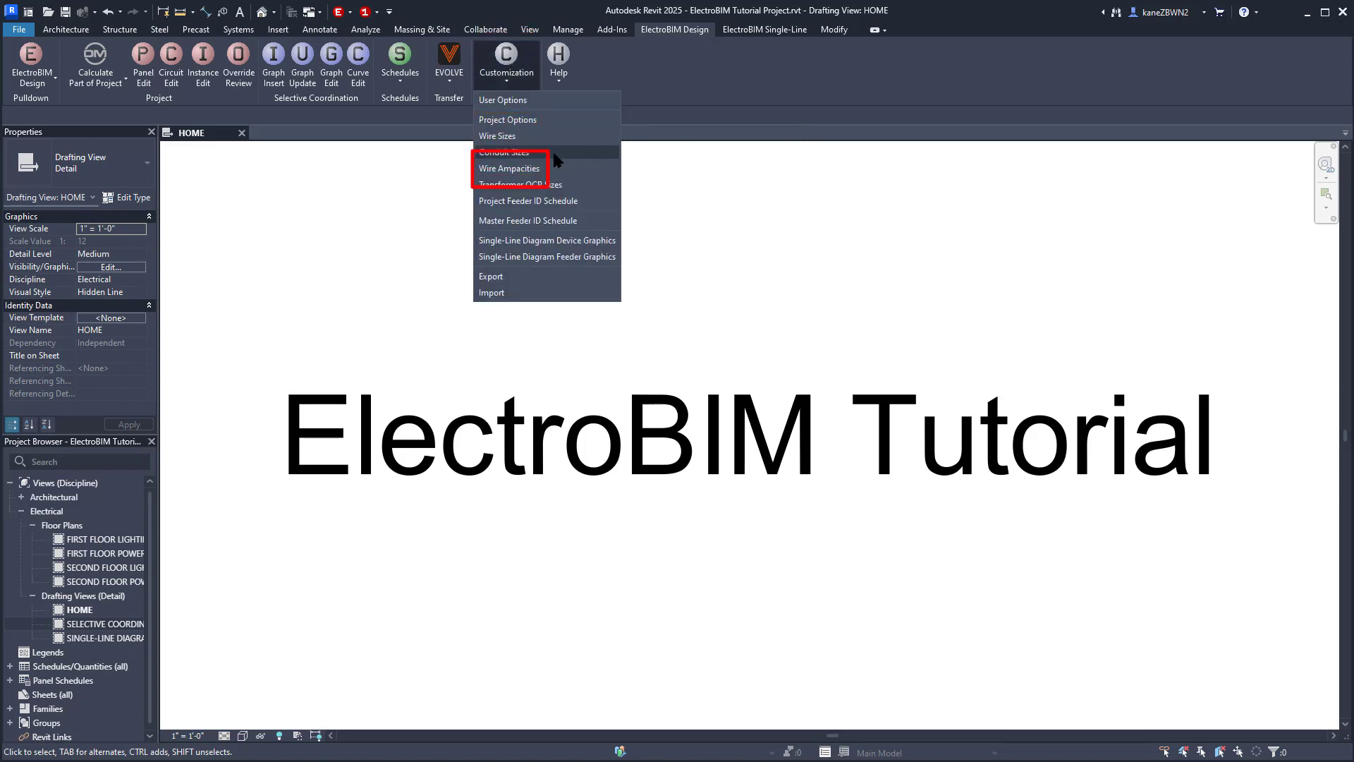
In Wire Ampacities, give the 400 A row 3/0 wire and a #6 equipment ground
left_click(536, 173)
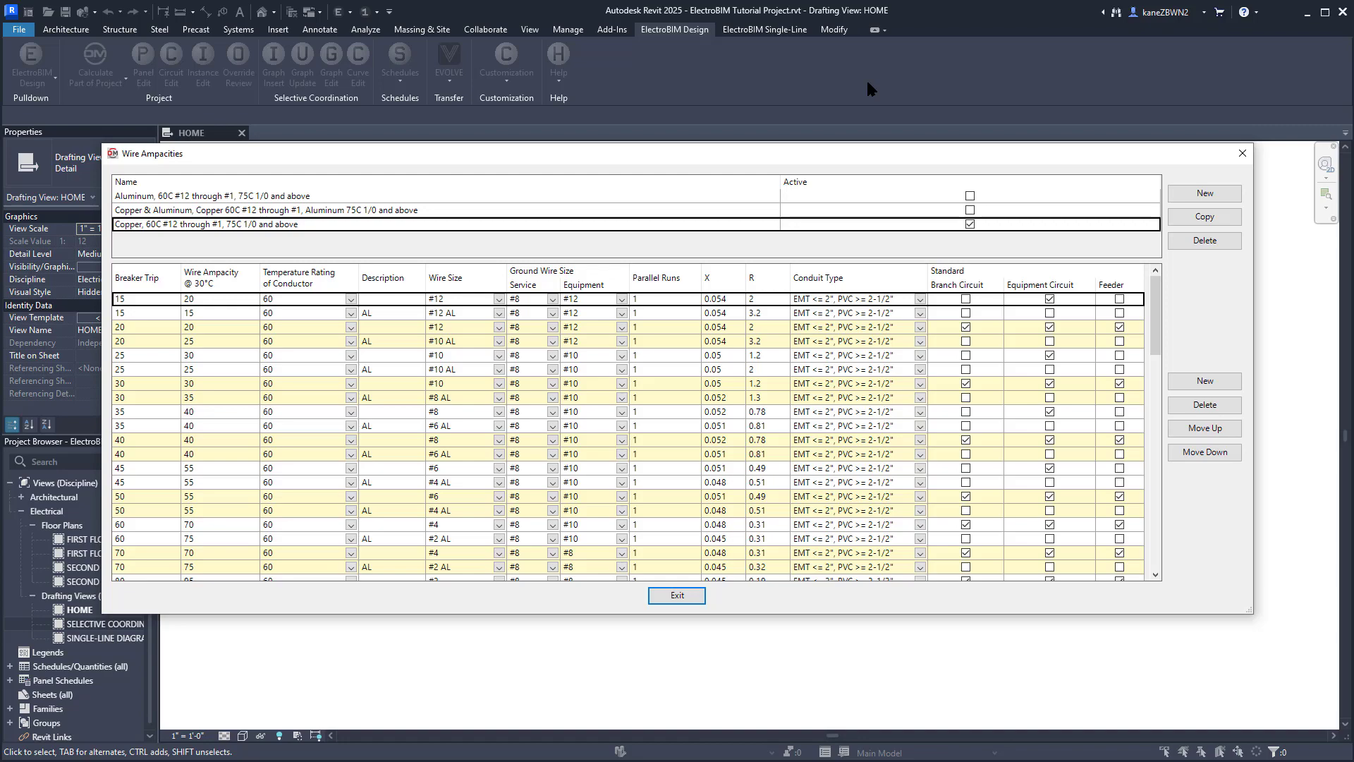
scroll(514, 417, "down", 10)
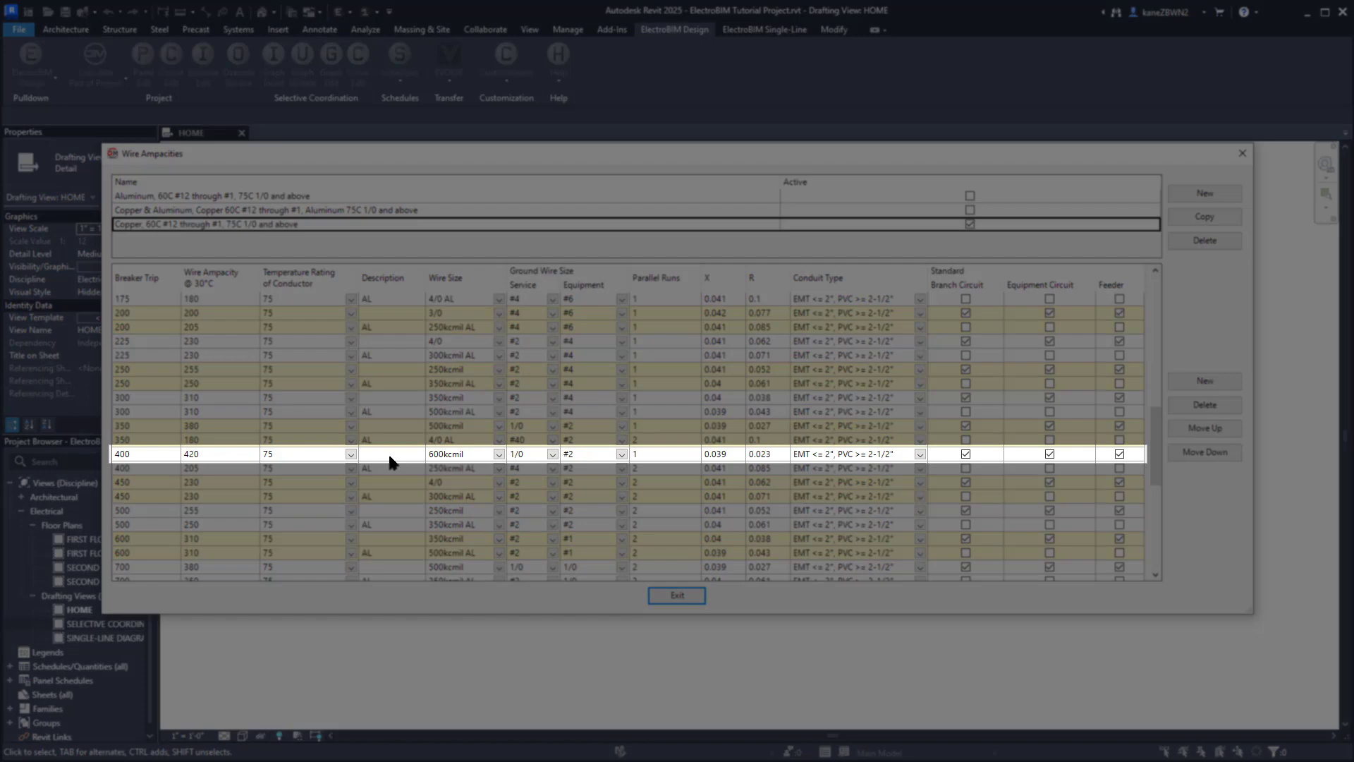
left_click(498, 455)
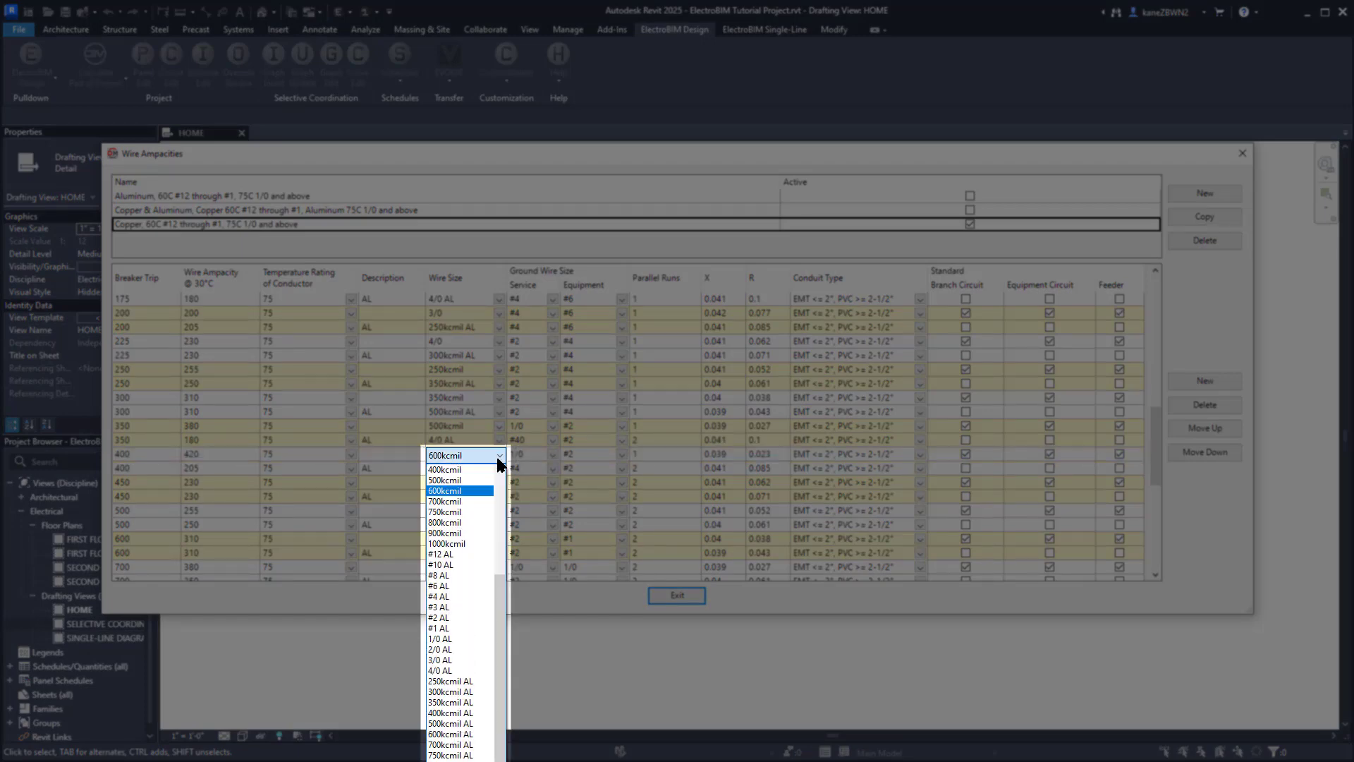
scroll(471, 510, "up", 4)
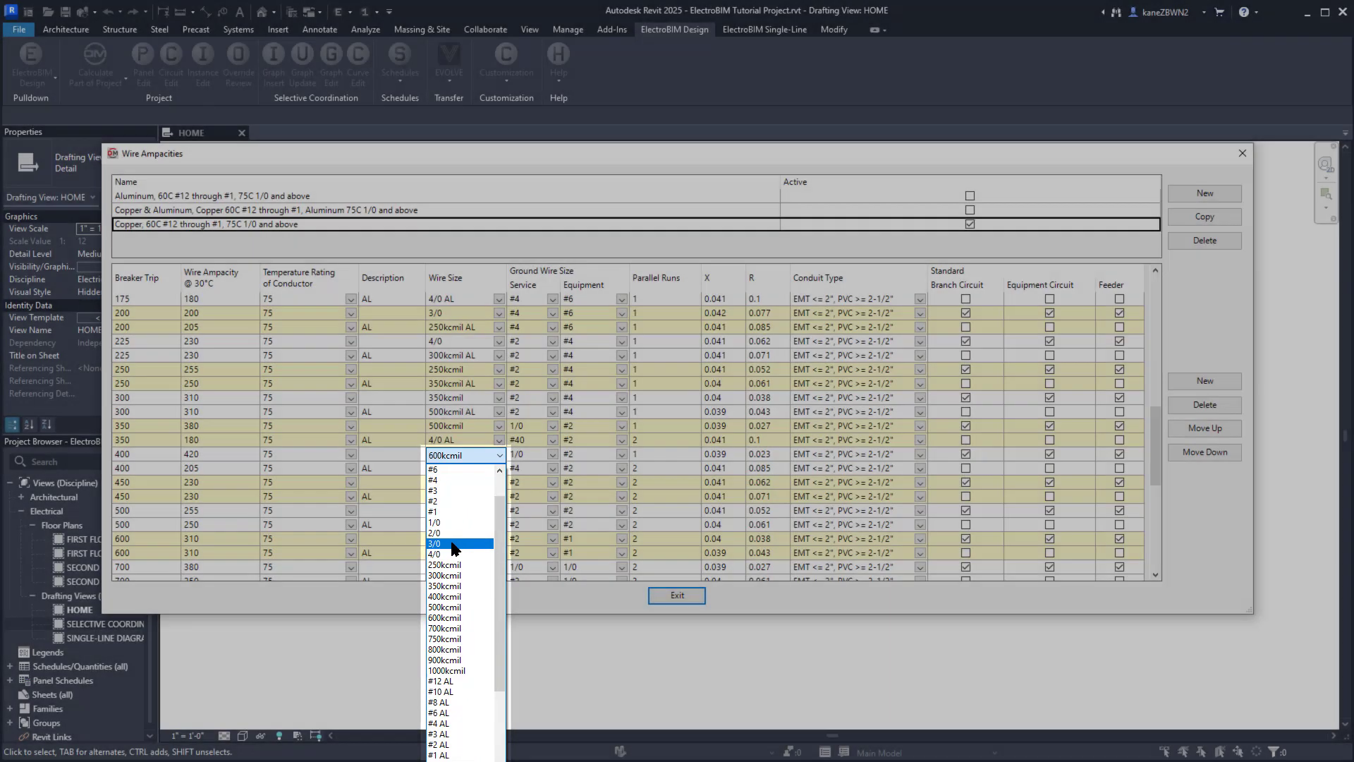
left_click(453, 543)
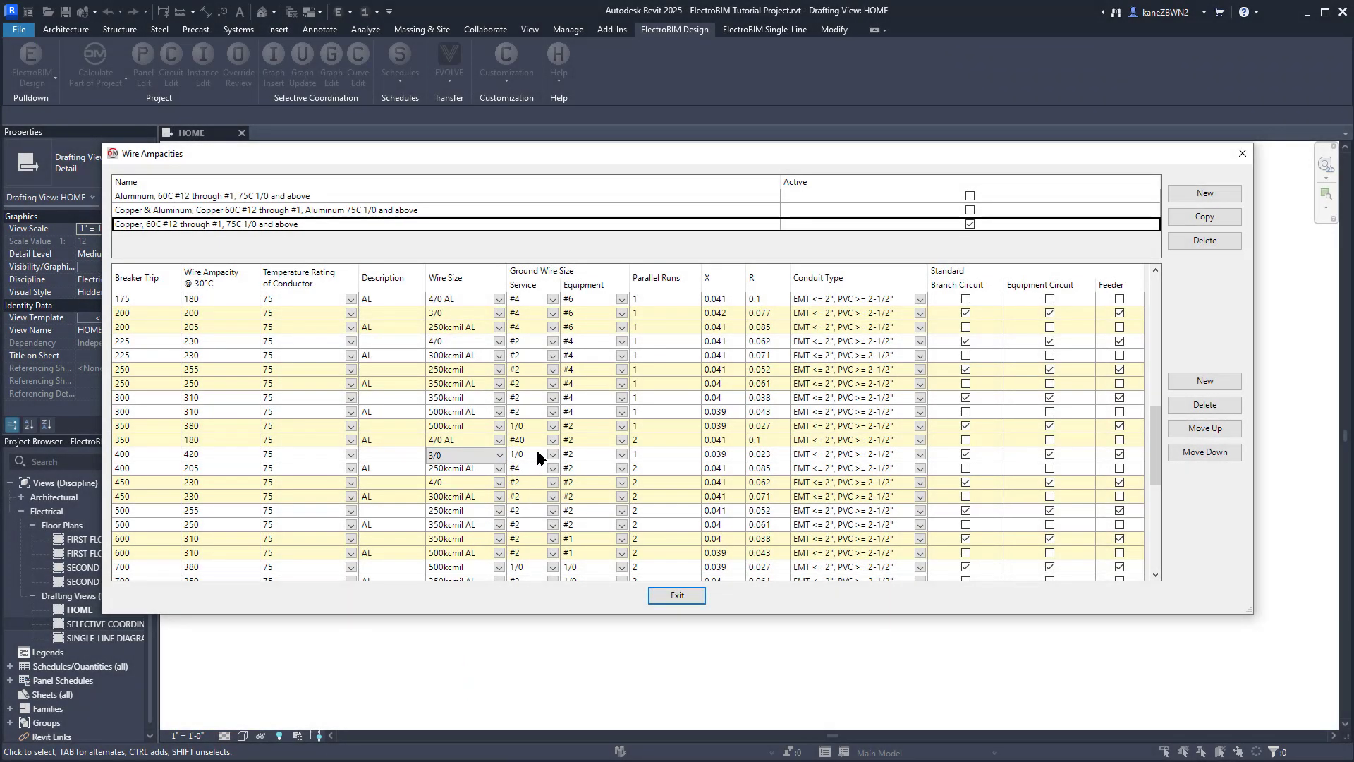
left_click(591, 455)
left_click(583, 502)
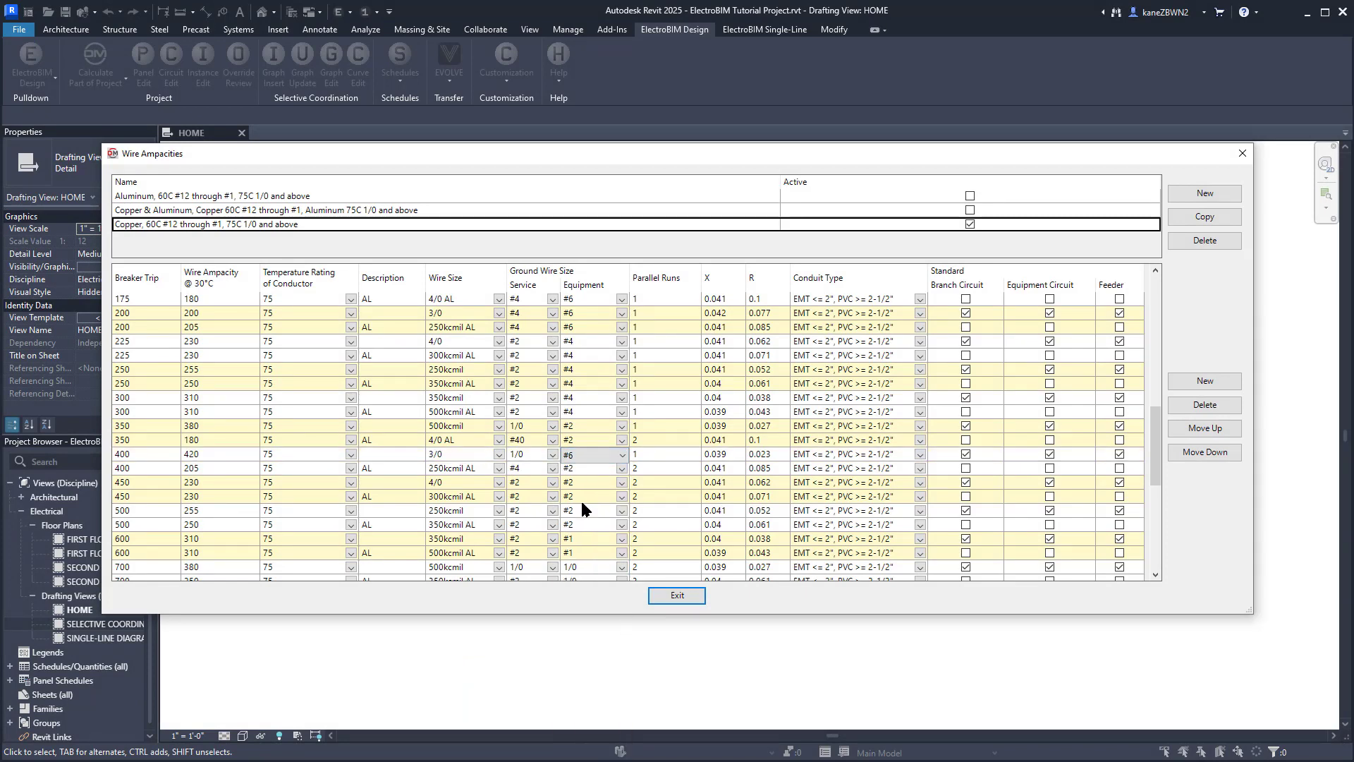
Set the 400 A row's parallel runs to 2, X to 0.042 and R to 0.077
left_click(670, 458)
type("2")
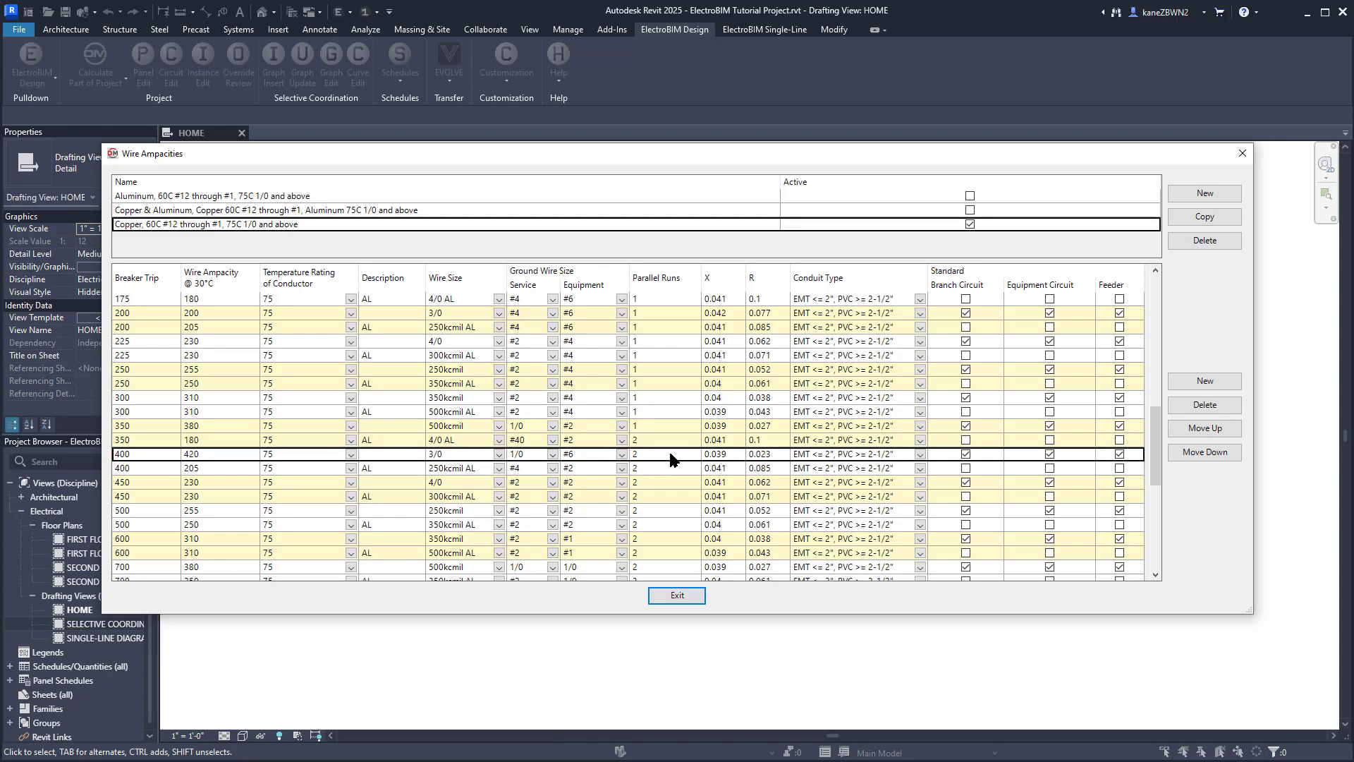
left_click(724, 455)
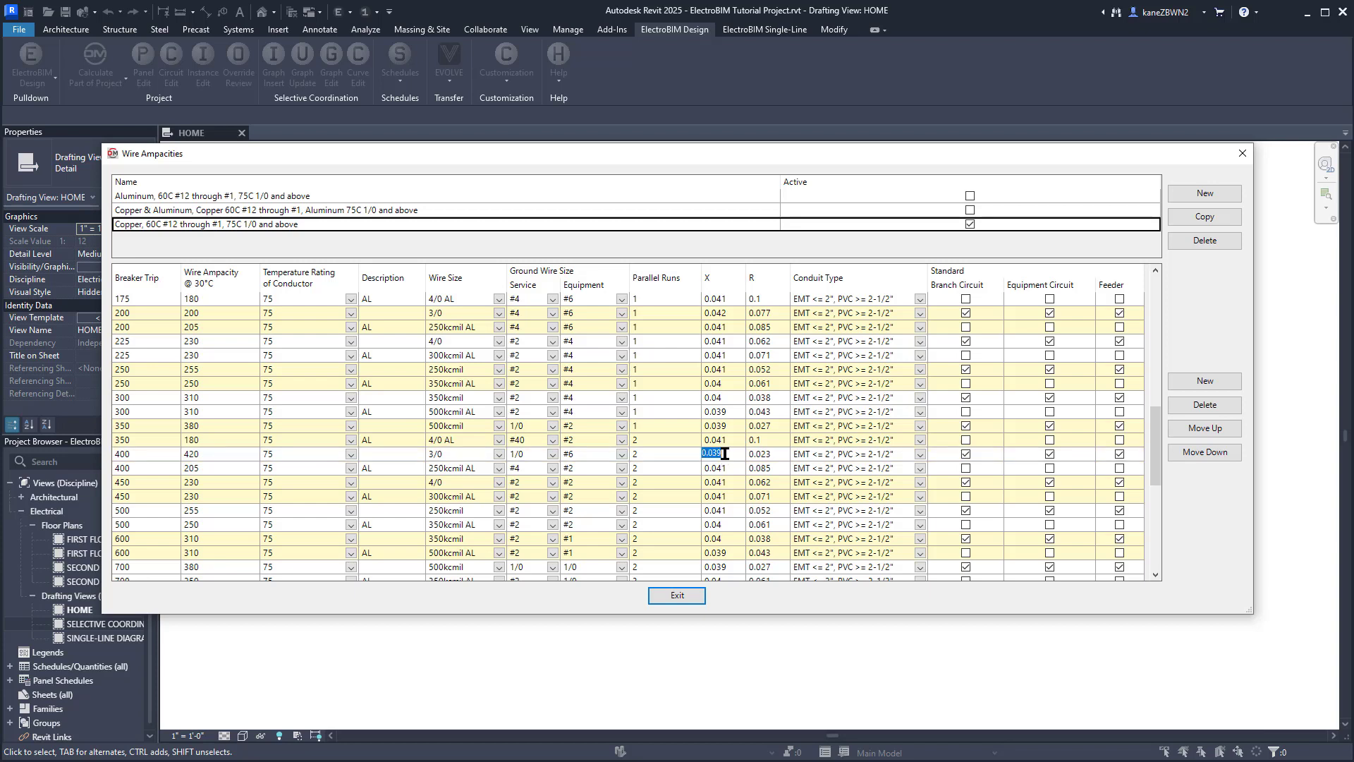
type("0.042")
left_click(768, 454)
key("Return")
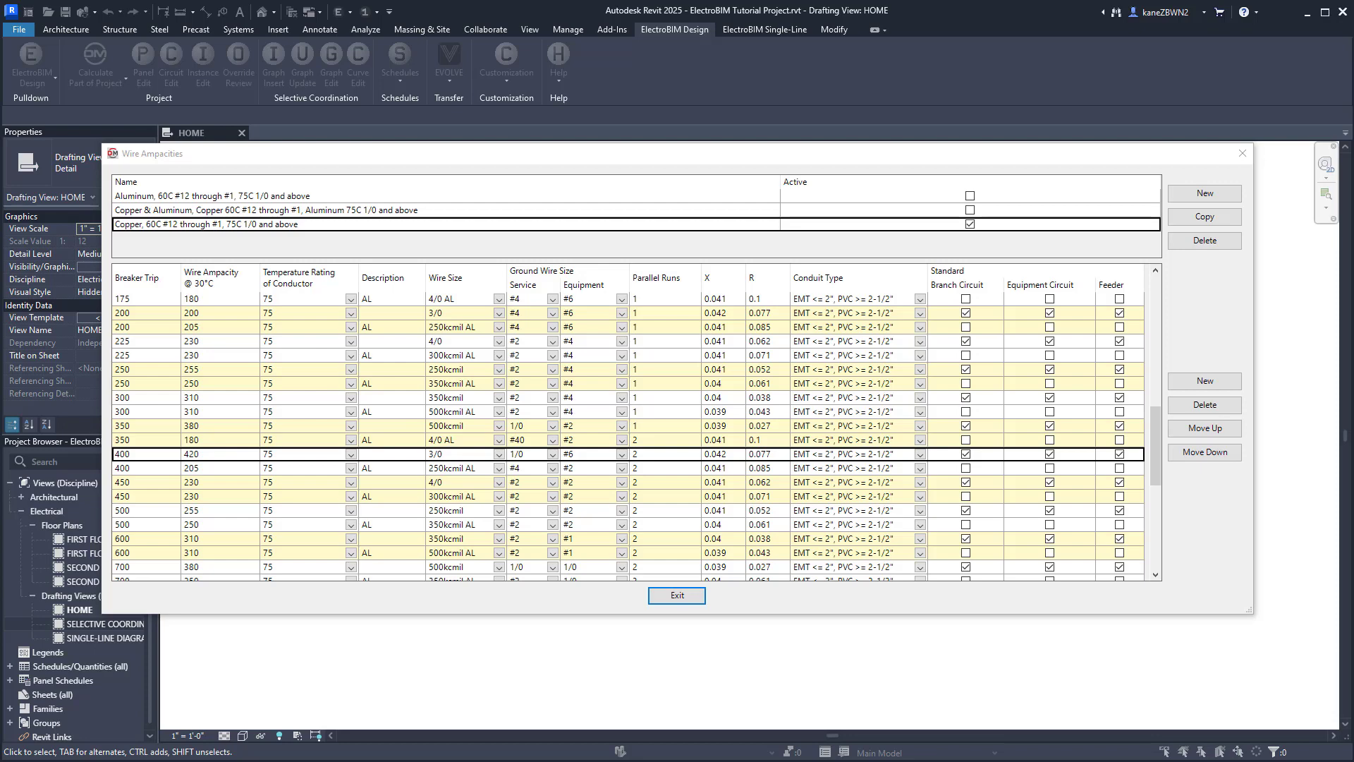
Exit Wire Ampacities, review the MDP panel's properties, then show the Customization settings list
left_click(677, 595)
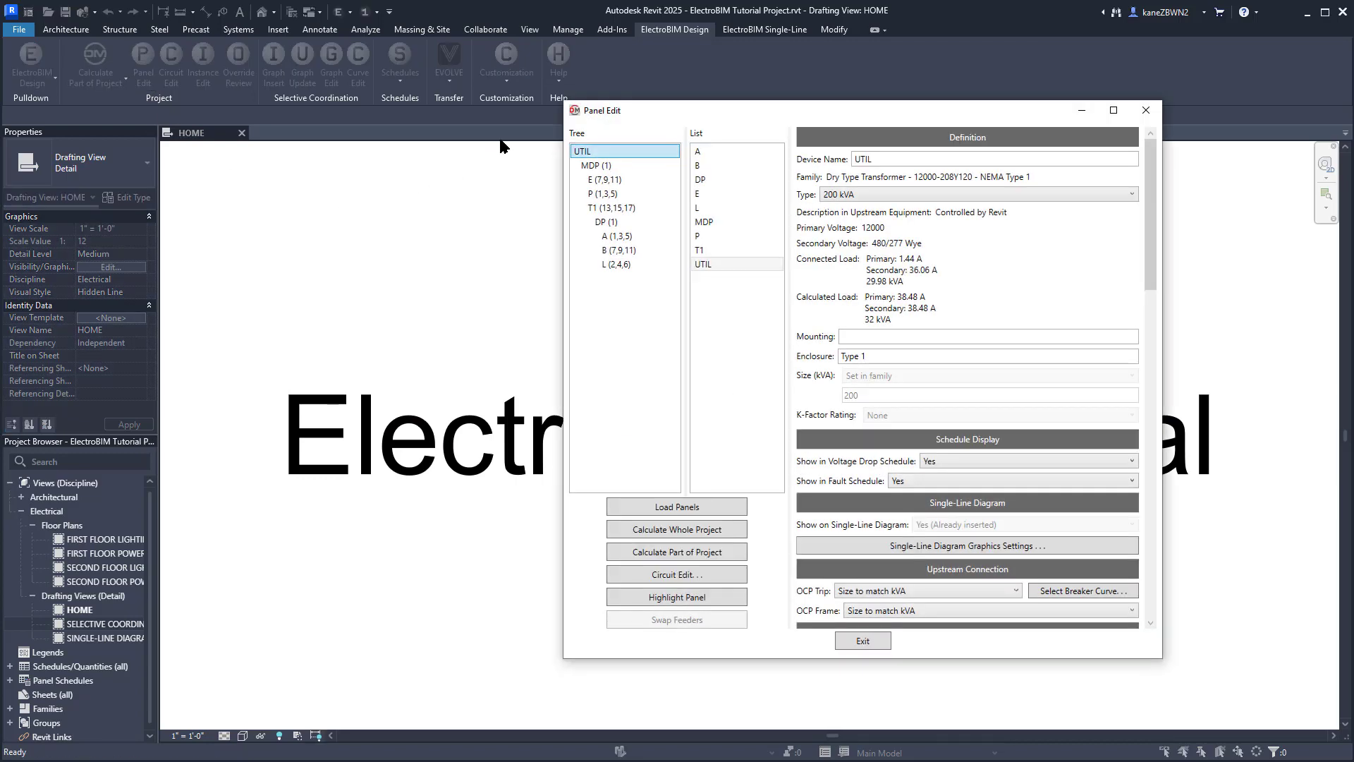
left_click(596, 165)
scroll(974, 293, "down", 5)
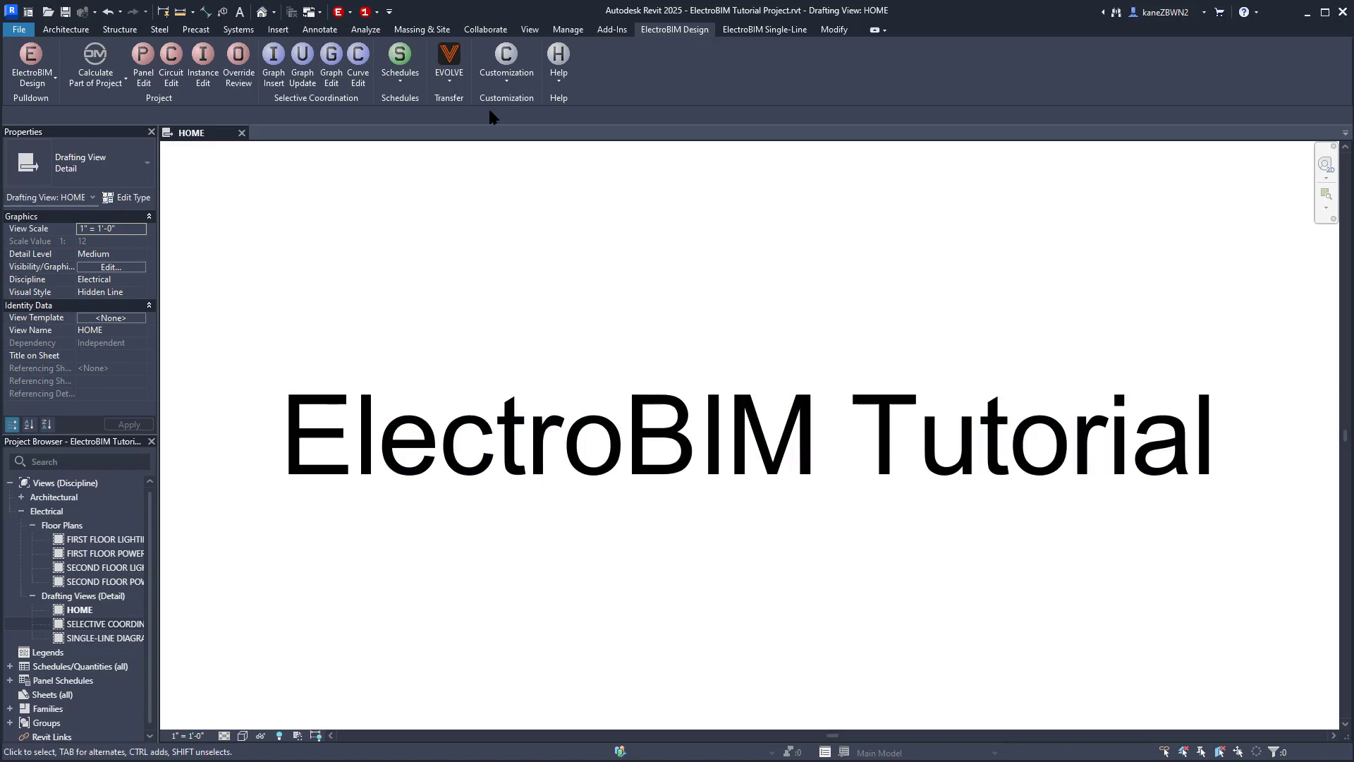
left_click(505, 70)
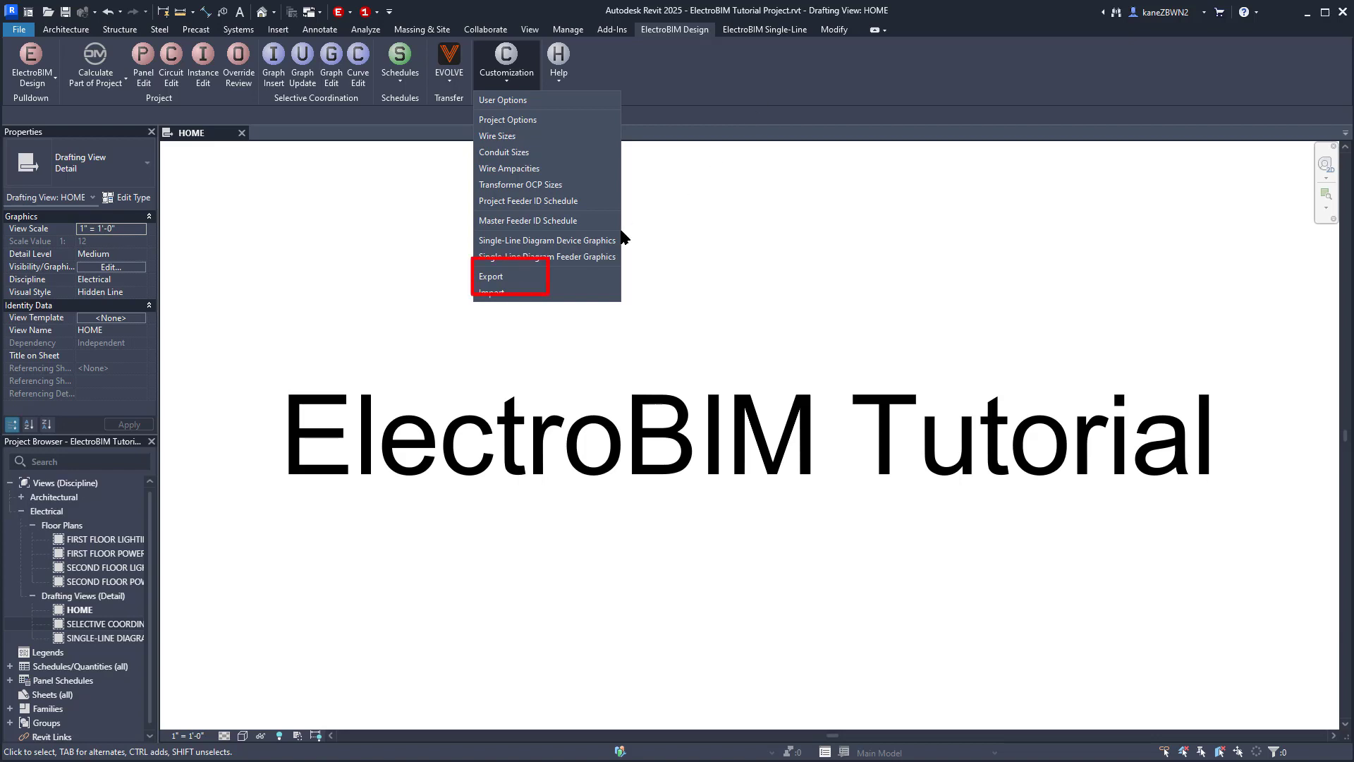
Export every checked ElectroBIM customization category to a file named tutorial.dmc
left_click(527, 276)
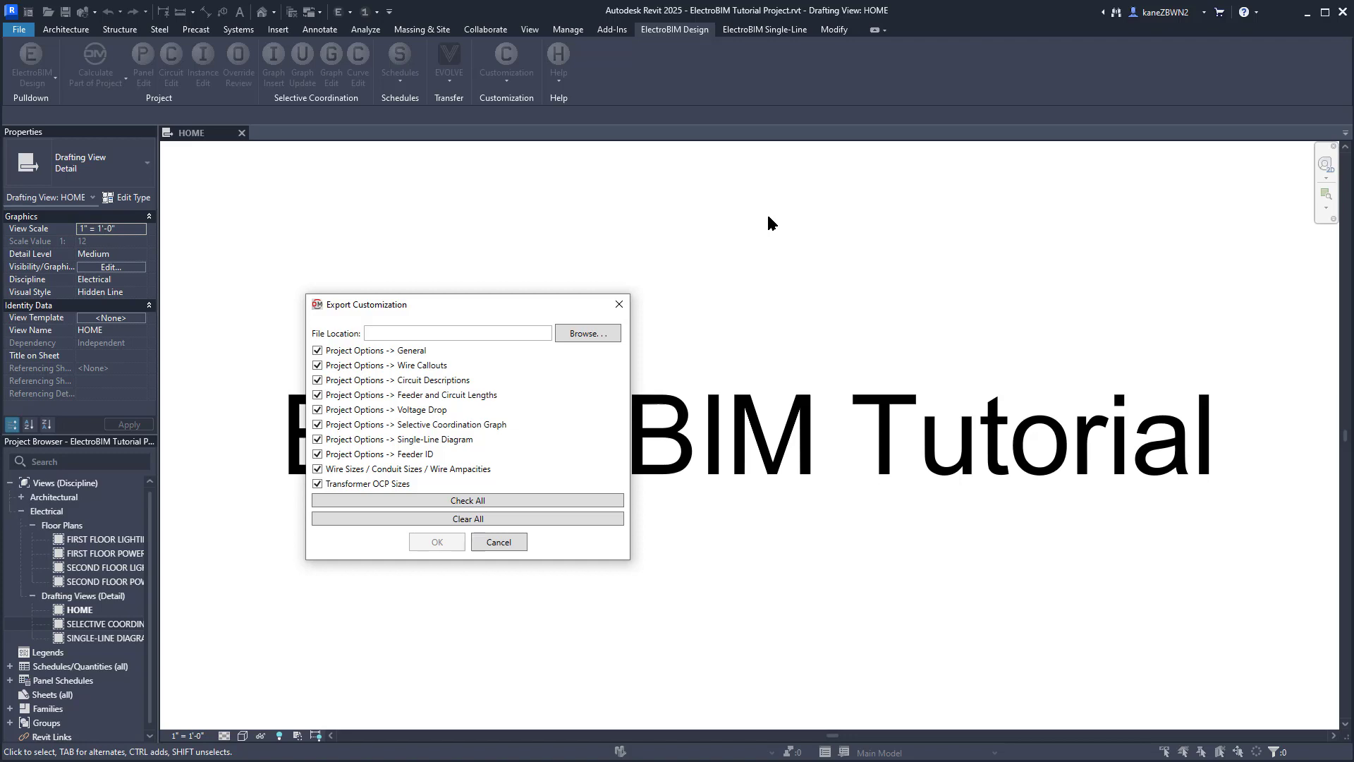
left_click(596, 341)
type("tutorial")
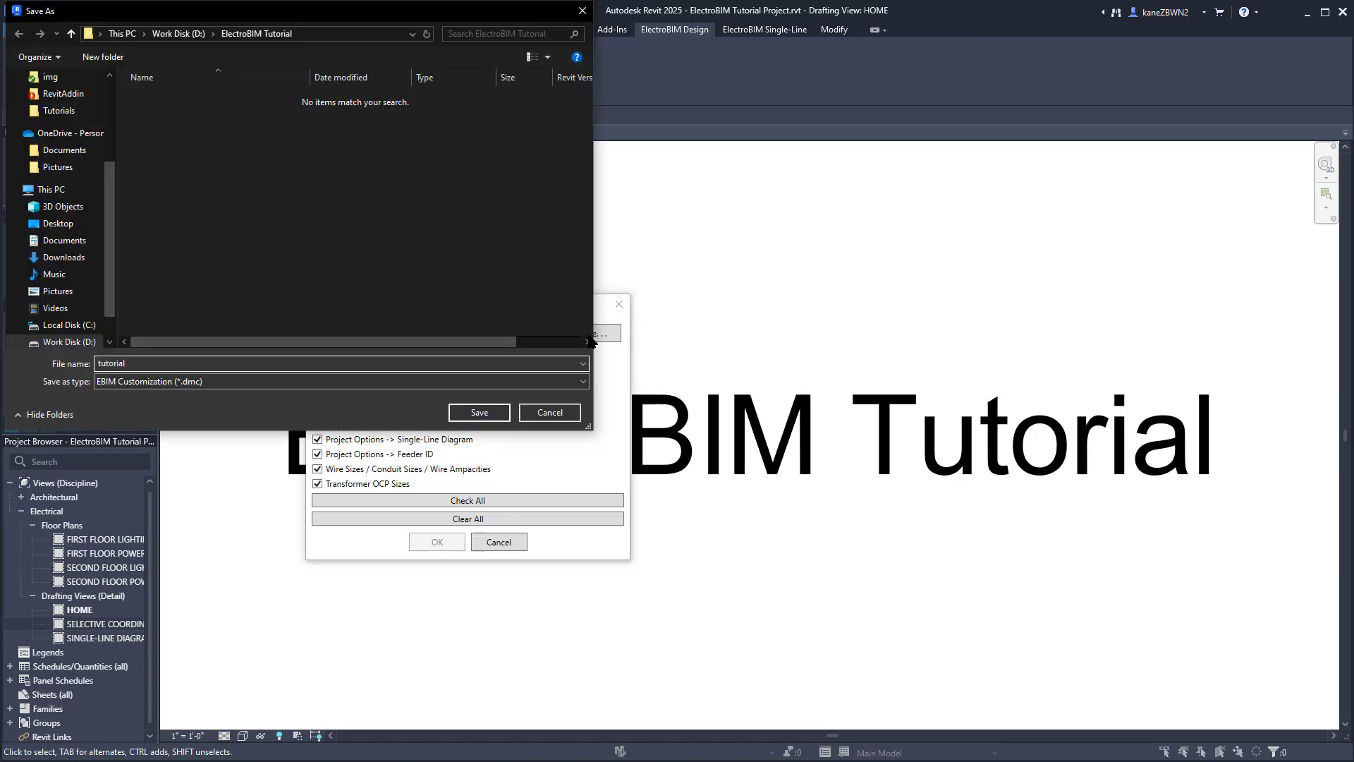
key("Return")
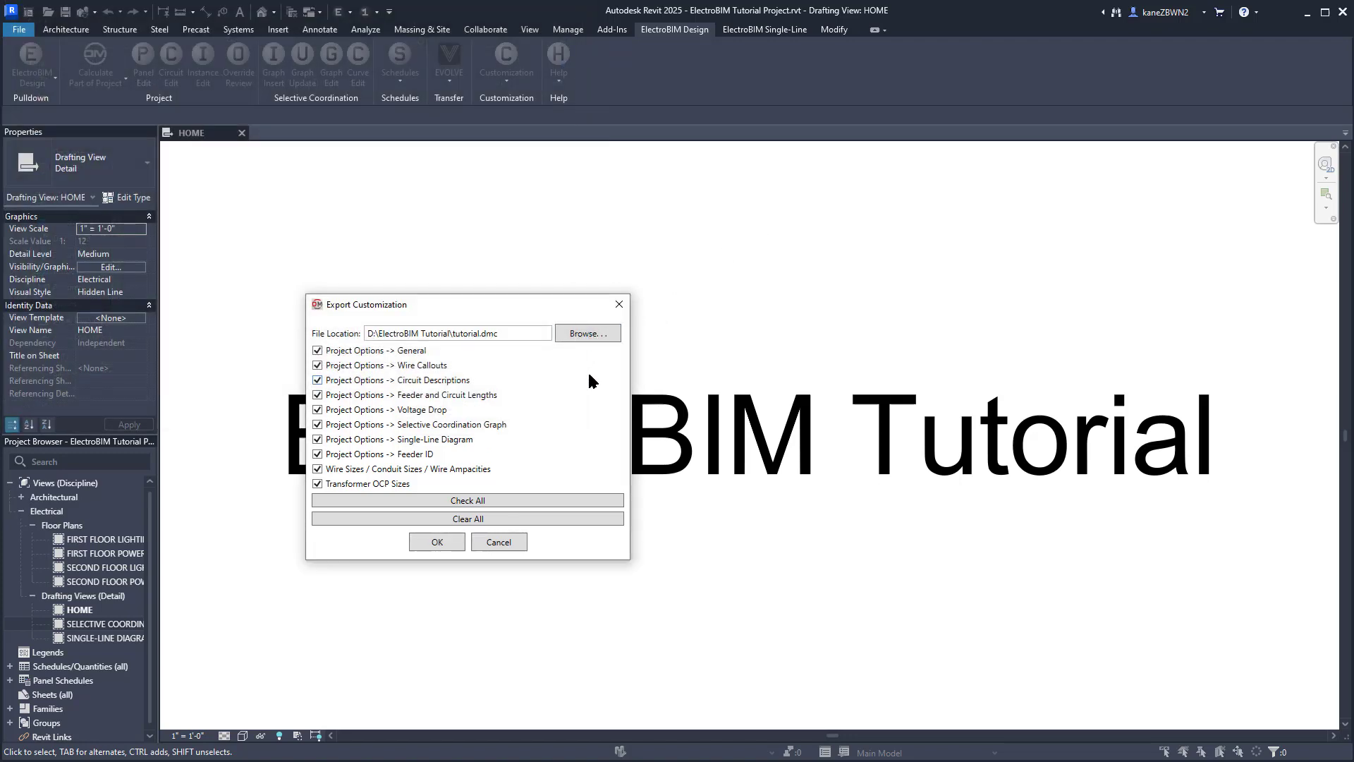
left_click(438, 542)
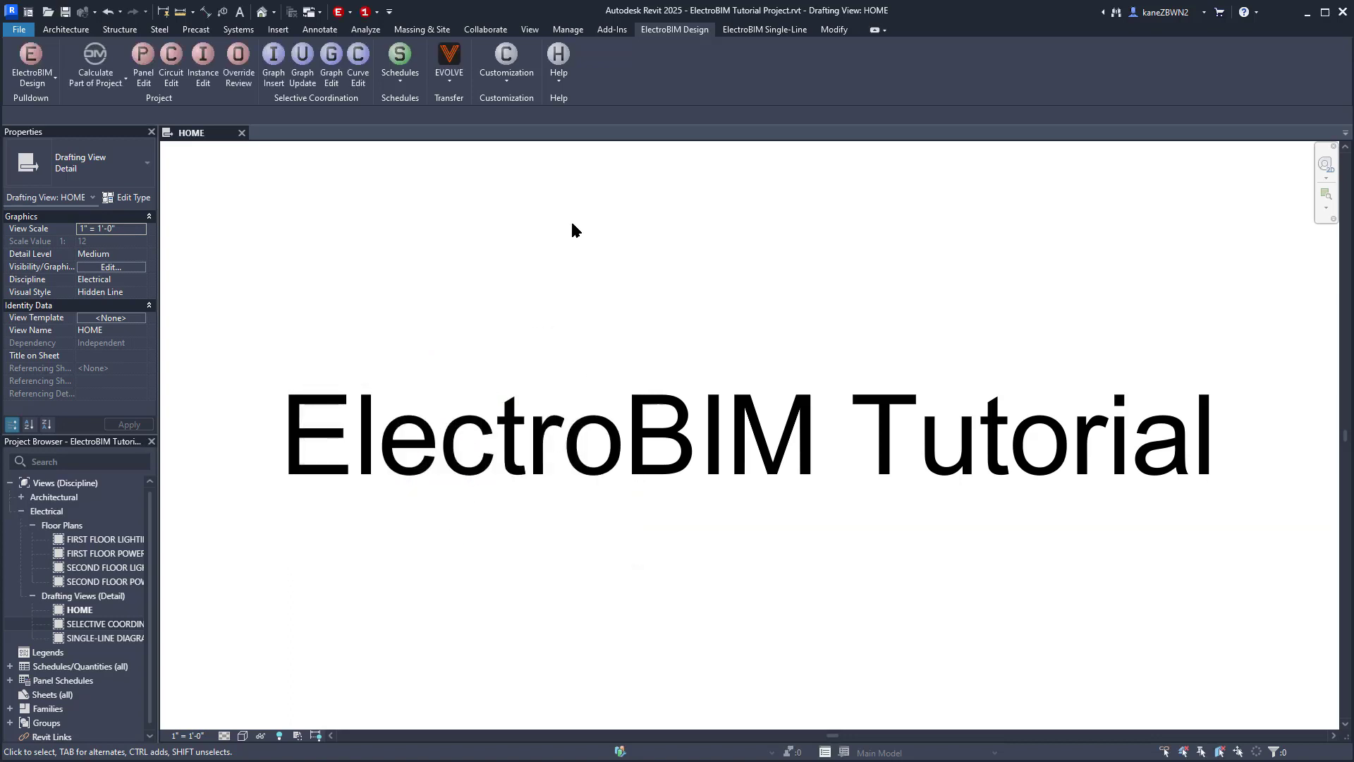
Import settings from tutorial.dmc with Wire Sizes, Conduit Sizes and Wire Ampacities unchecked
left_click(507, 62)
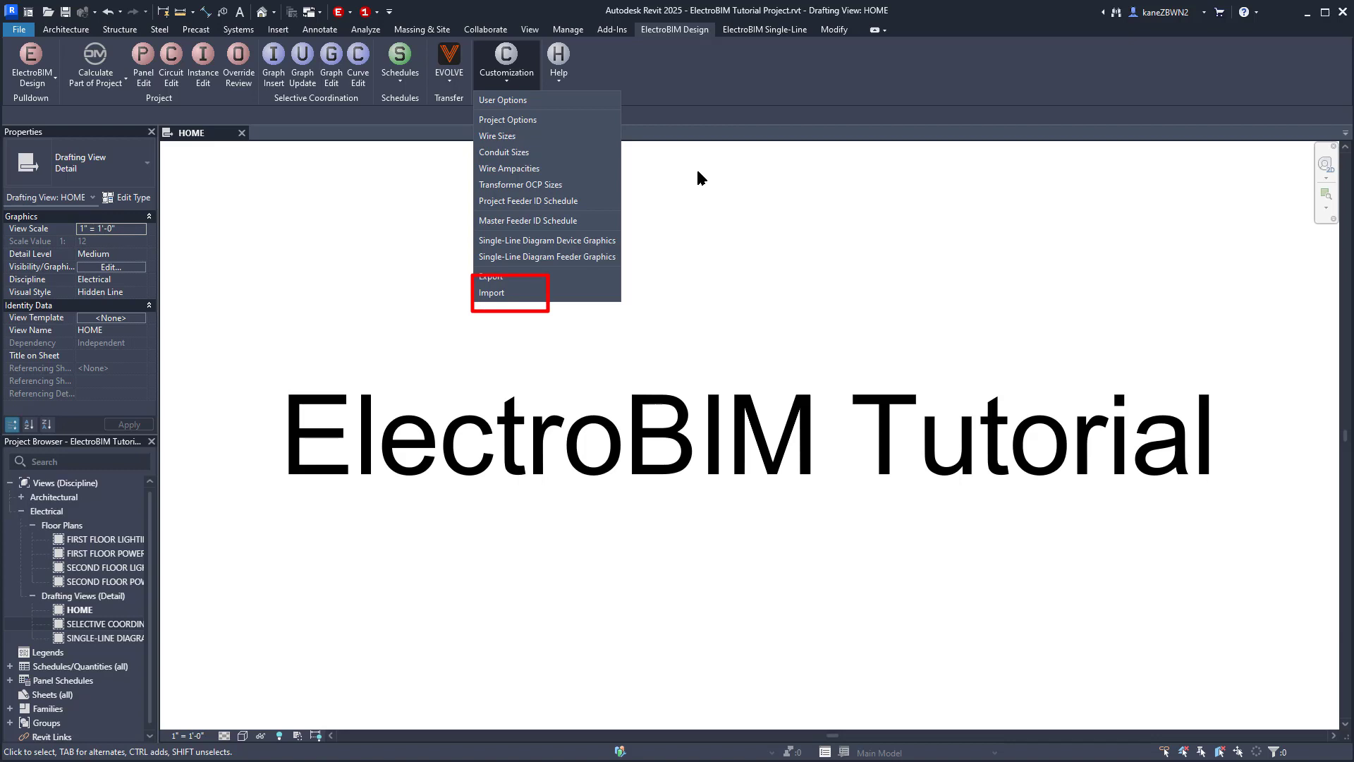
left_click(549, 292)
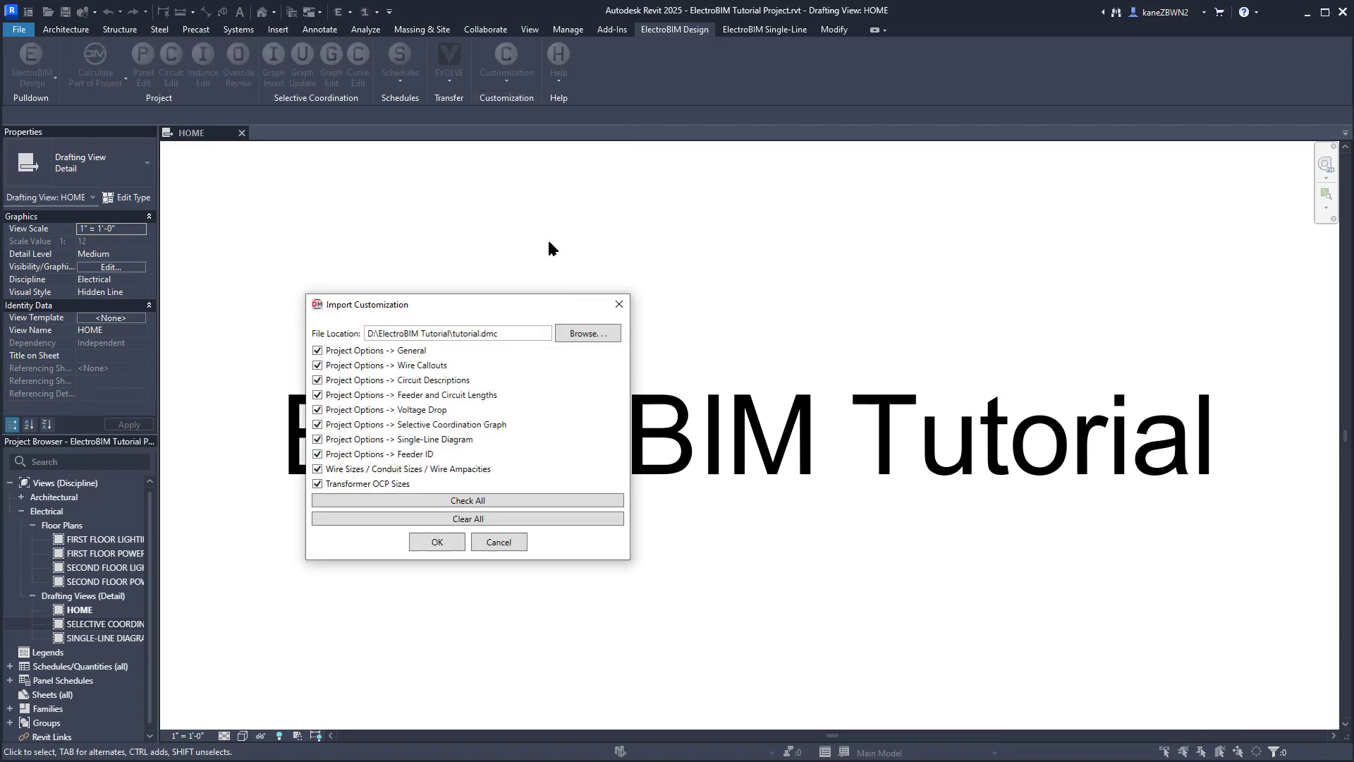
left_click(594, 333)
left_click(563, 419)
left_click(421, 469)
left_click(440, 542)
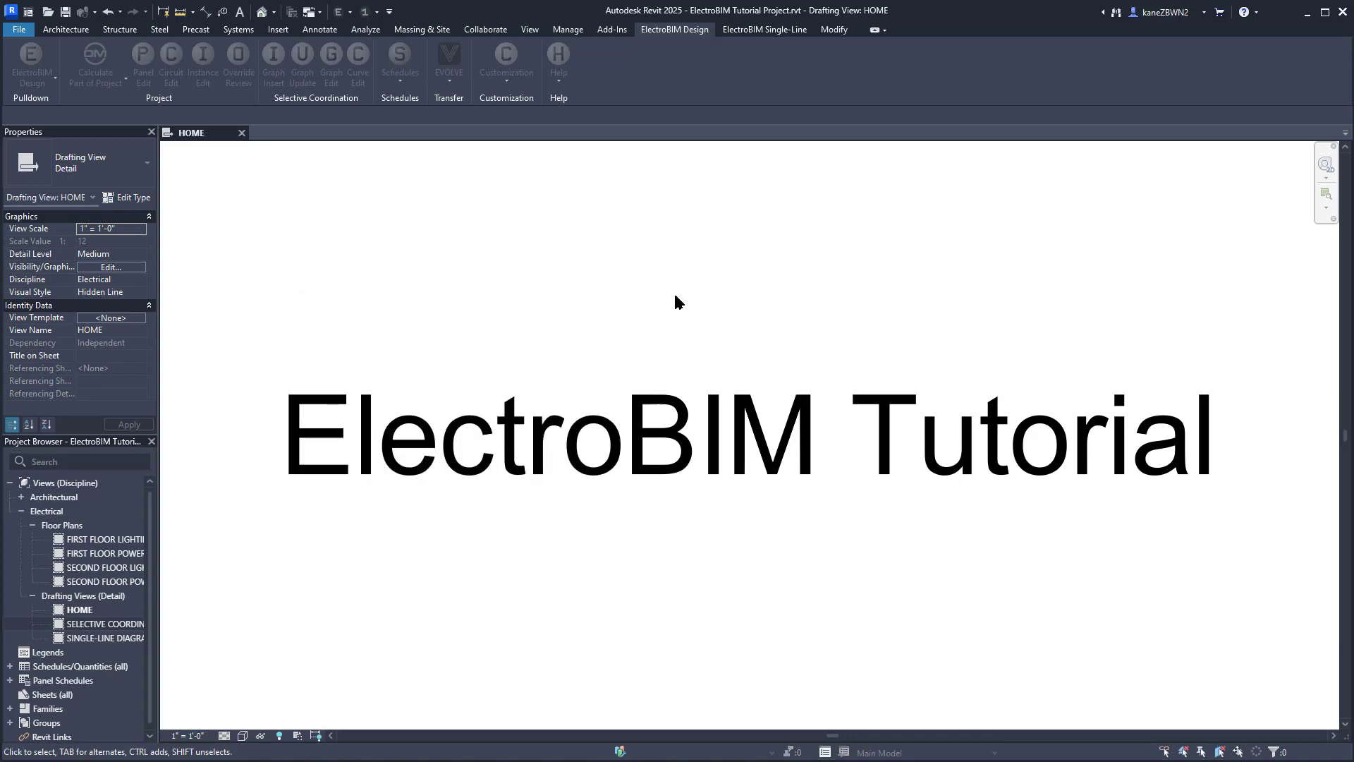